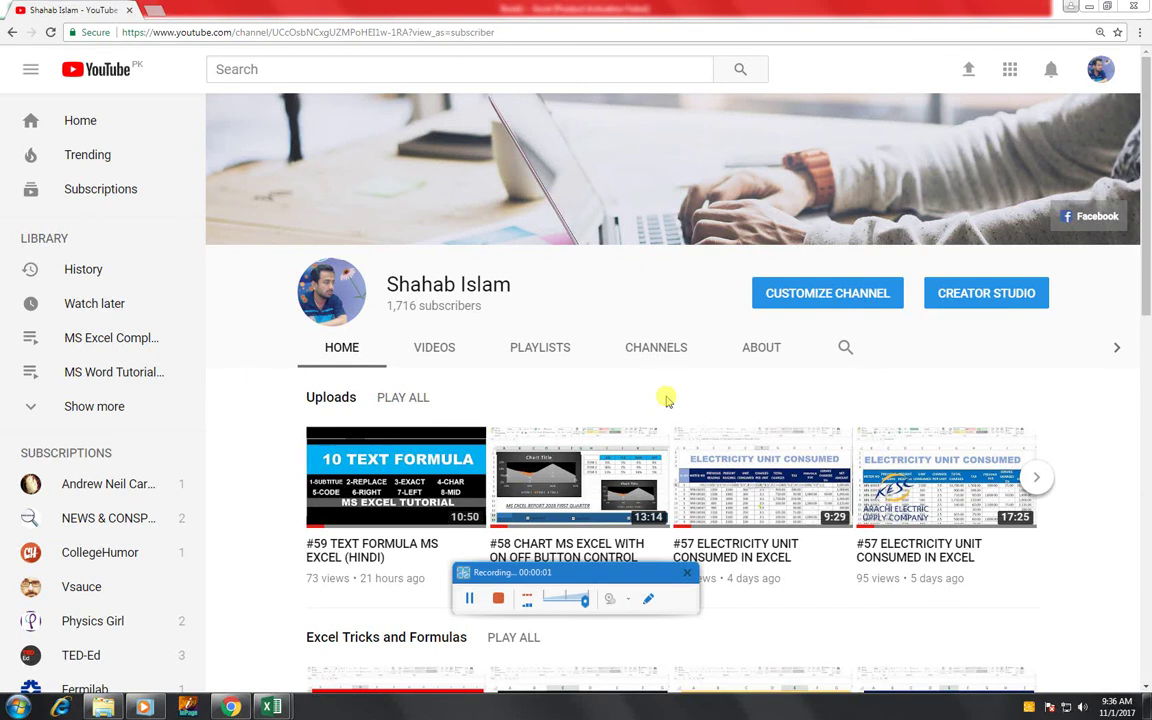
Switch from the YouTube channel page to the blank Book1 Excel workbook
left_click_drag(559, 572, 578, 712)
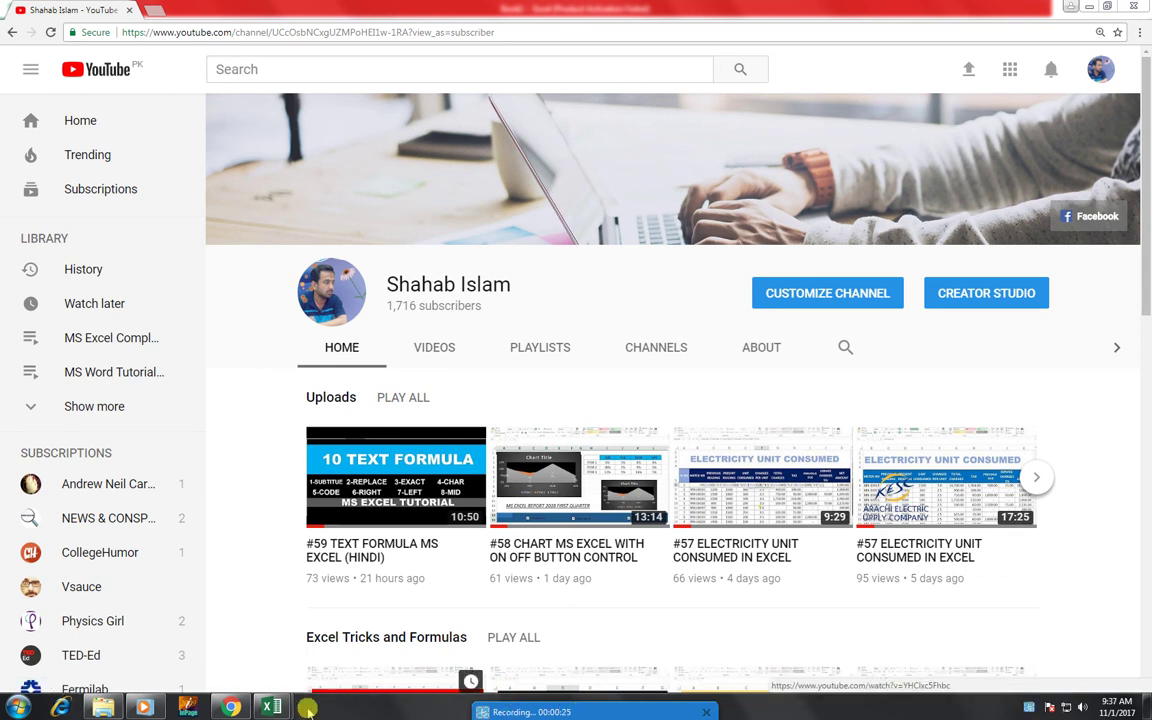
mouse_move(283, 708)
left_click(190, 570)
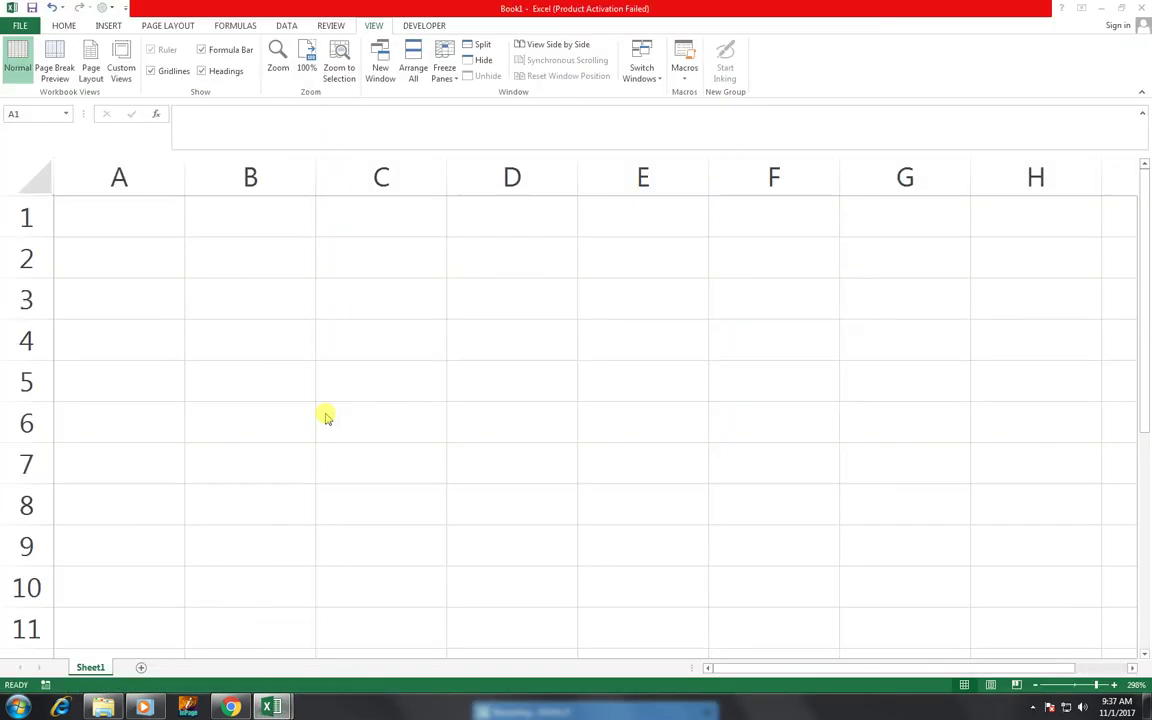
Select cell B2 with the HOME ribbon showing and start typing the GRADE header
left_click(218, 260)
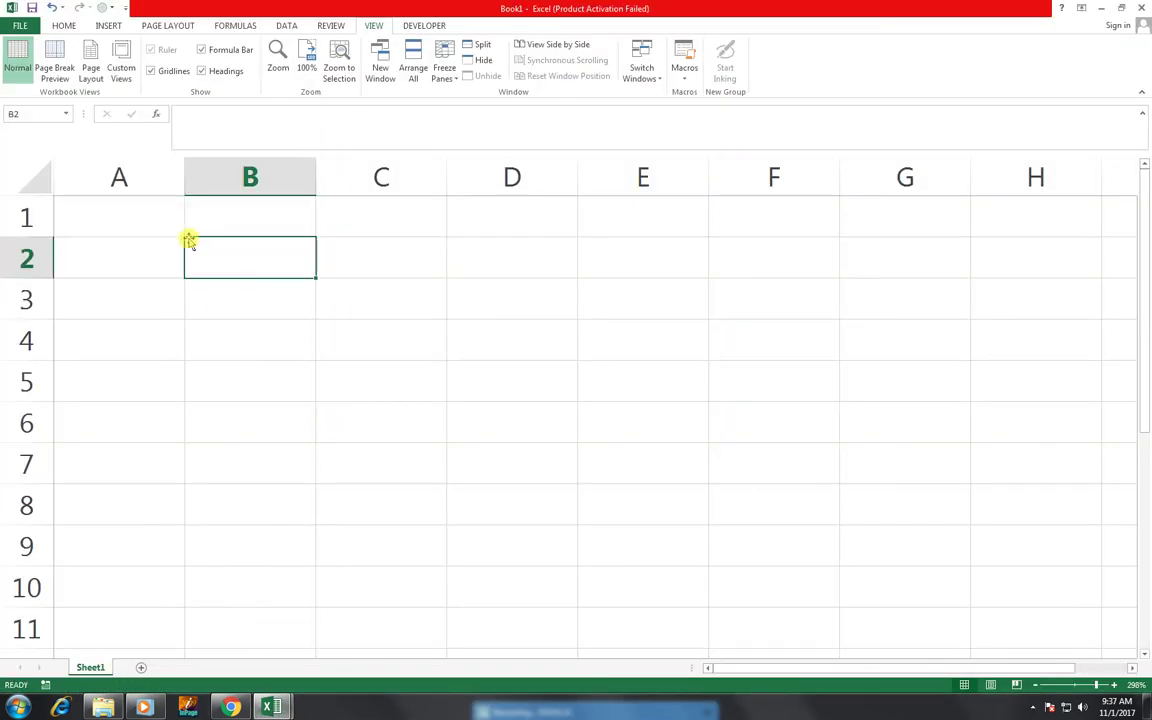
left_click(66, 27)
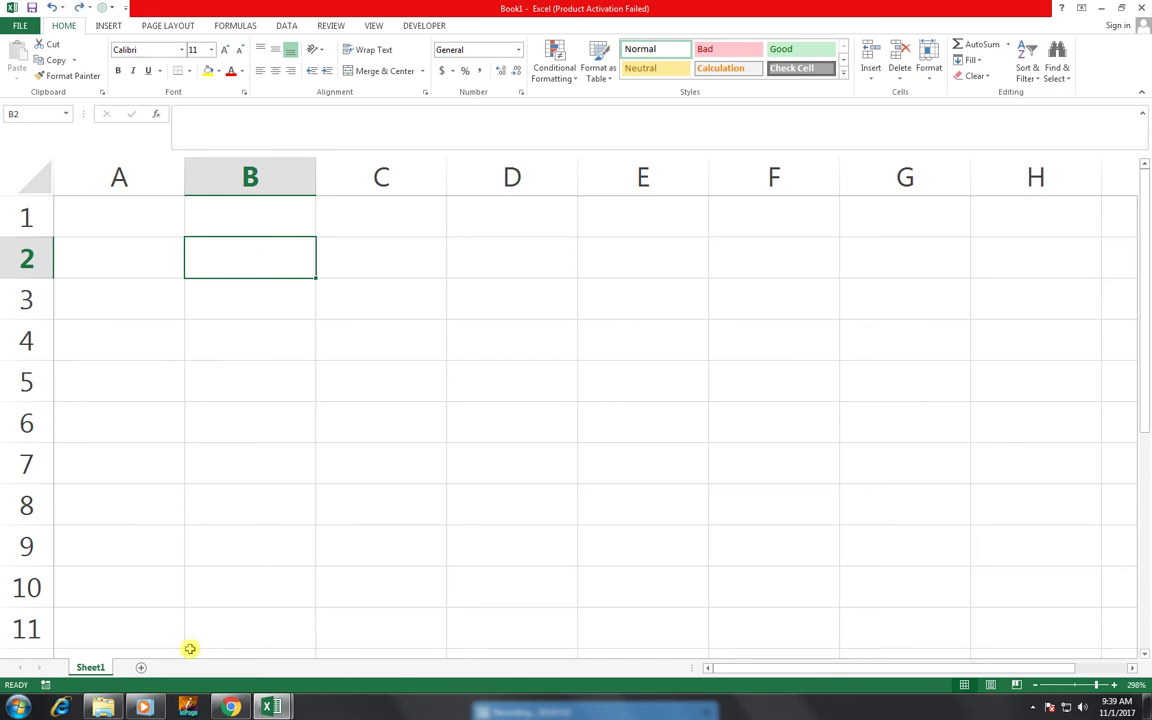
type("garde")
Correct the header to GRADE, add RISE beside it, and list grades A, B, C below
key("BackSpace")
key("BackSpace")
key("BackSpace")
key("BackSpace")
type("GRADE")
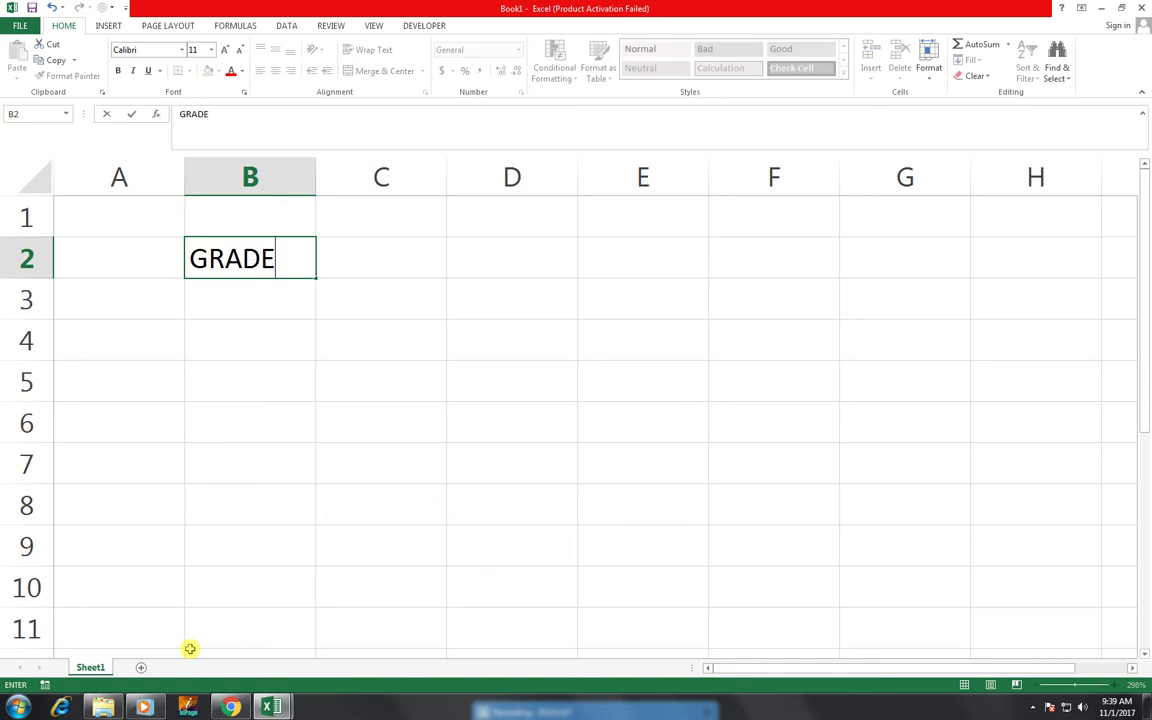
key("Tab")
type("RISE")
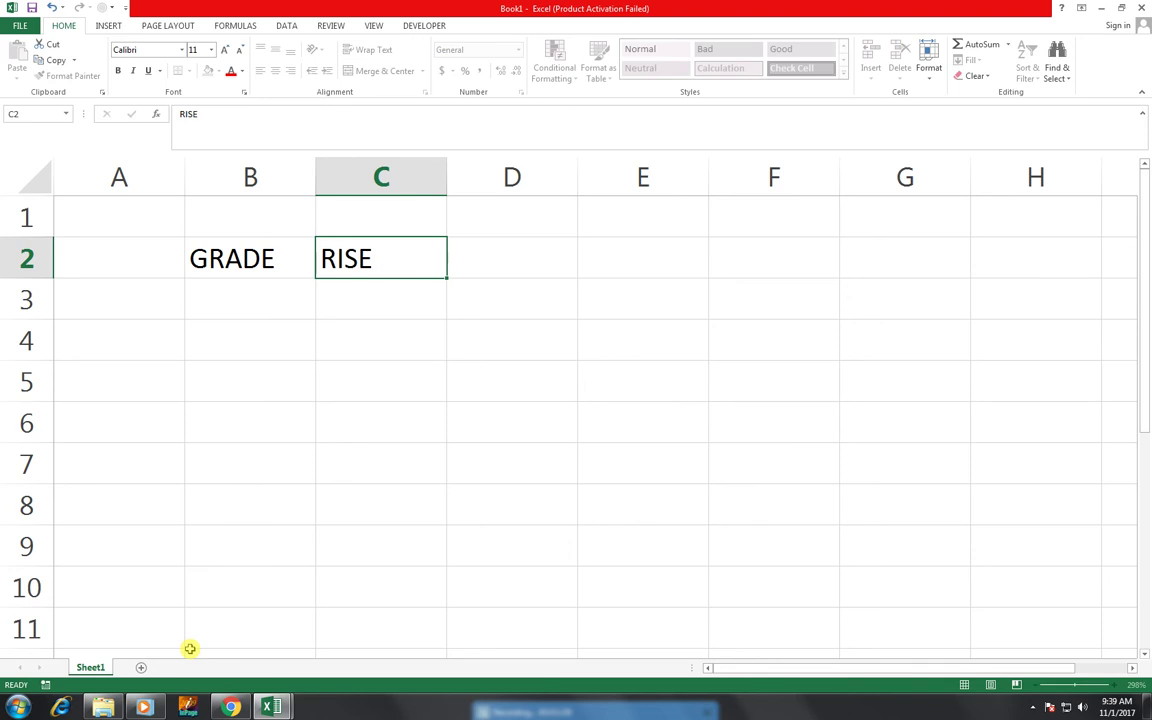
key("Return")
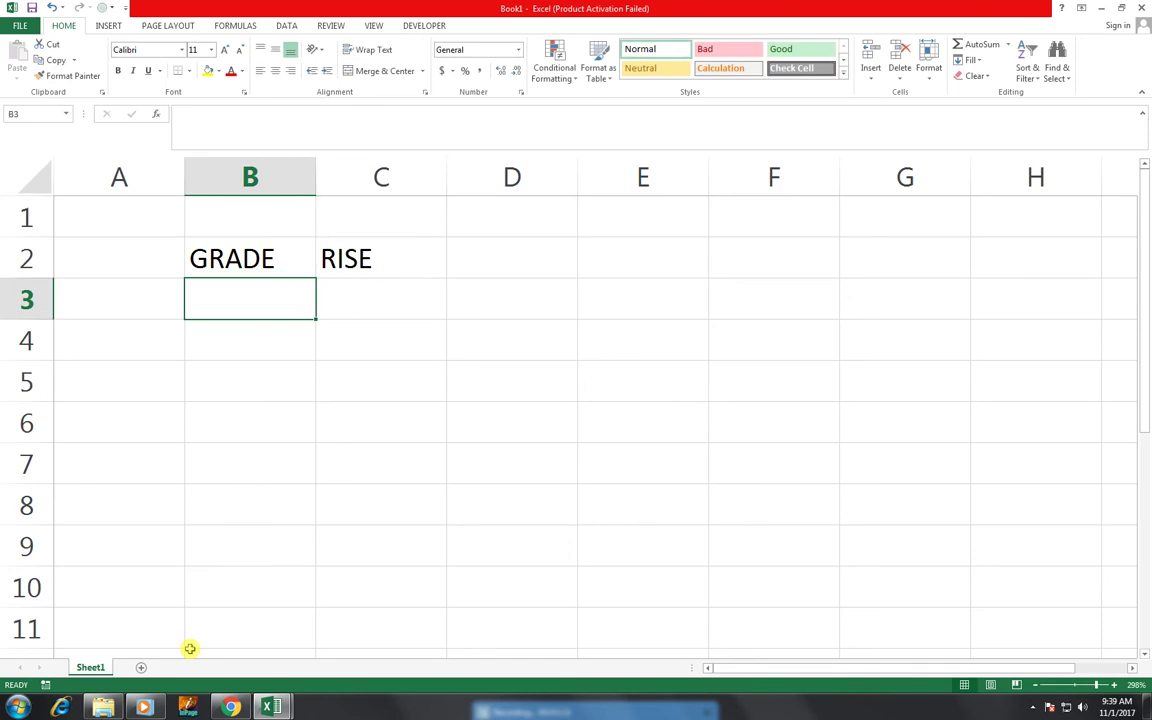
type("A")
key("Return")
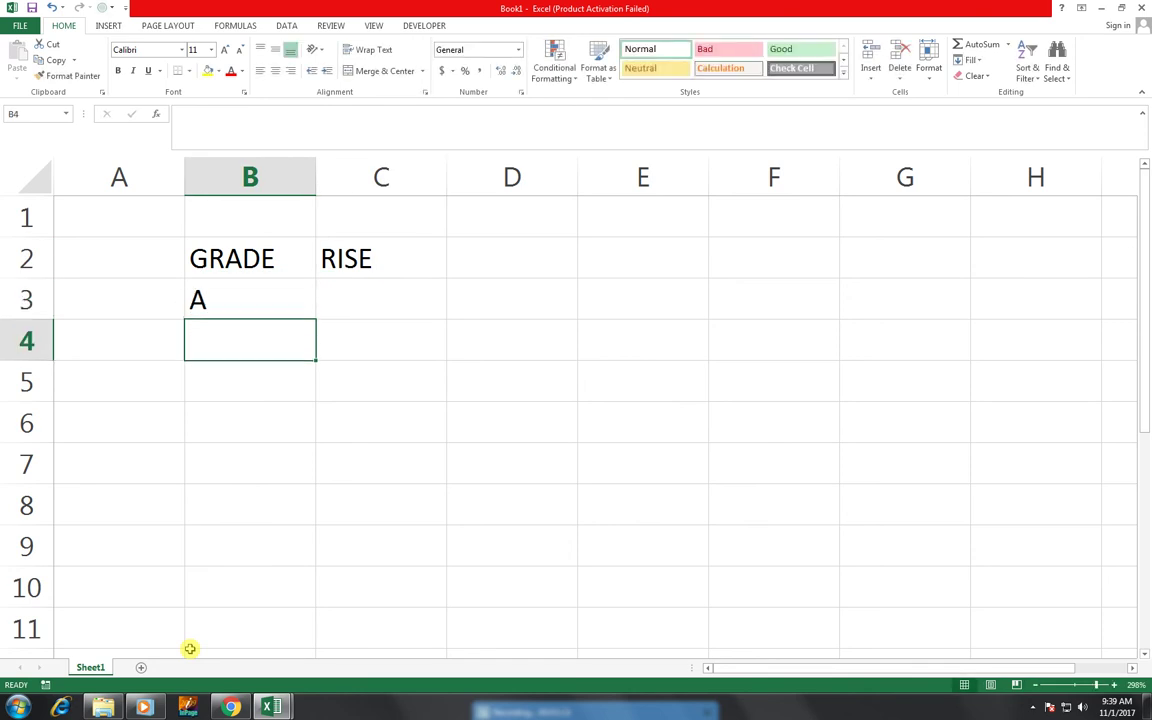
type("B")
key("Return")
type("C")
key("Tab")
key("Up")
key("Up")
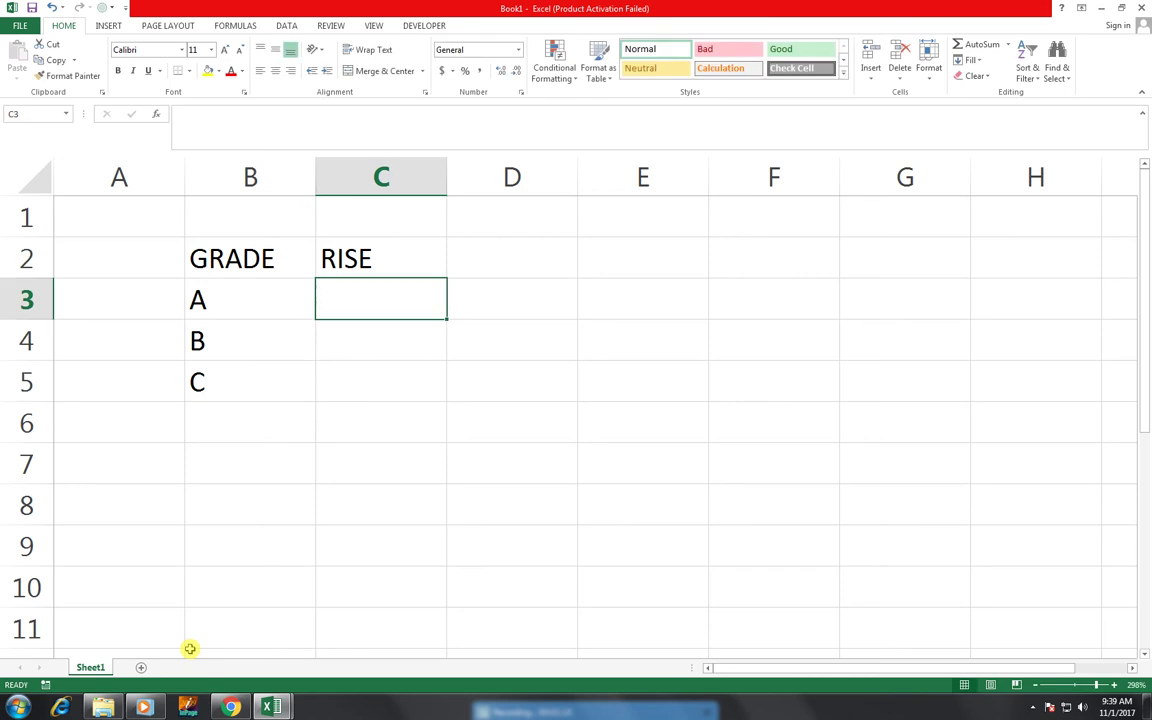
Enter rises of 20%, 15% and 10% for grades A, B and C
type("20%")
key("Return")
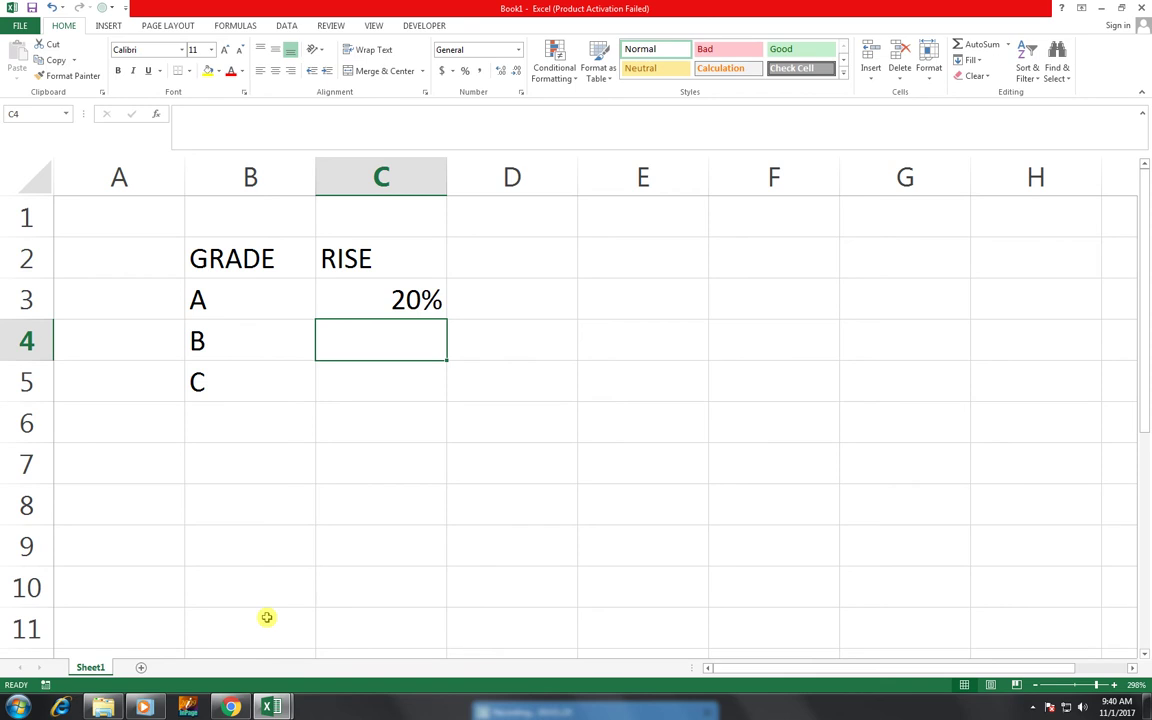
type("15")
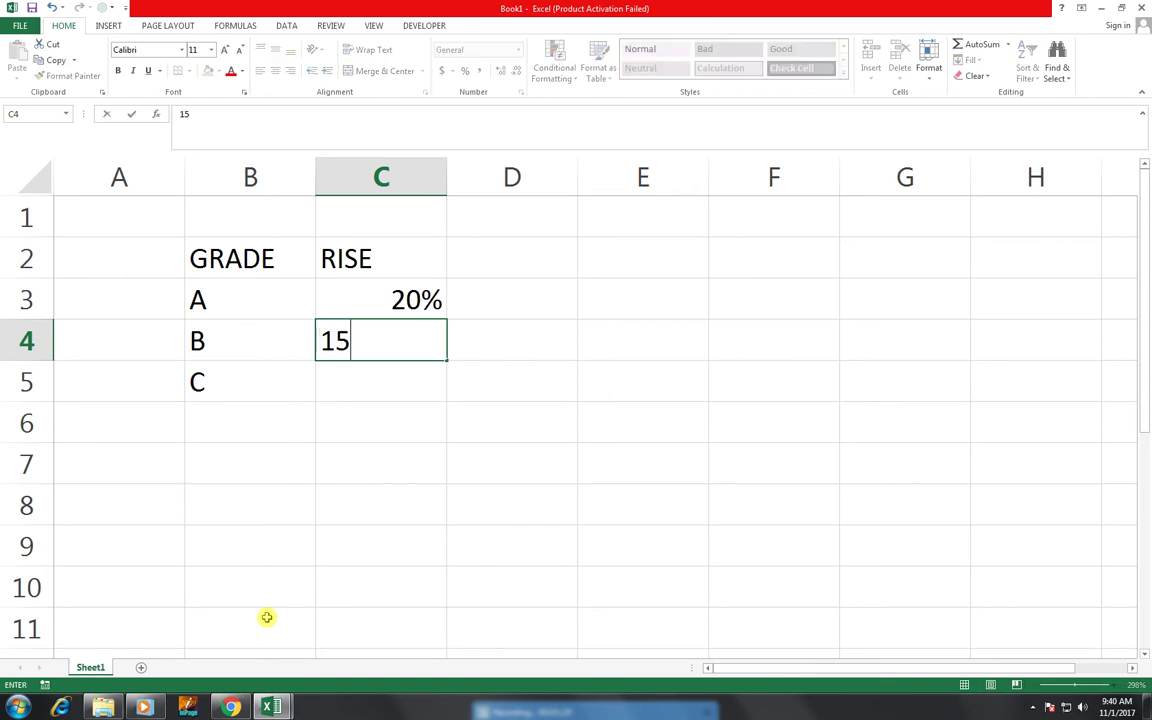
type("%")
key("Return")
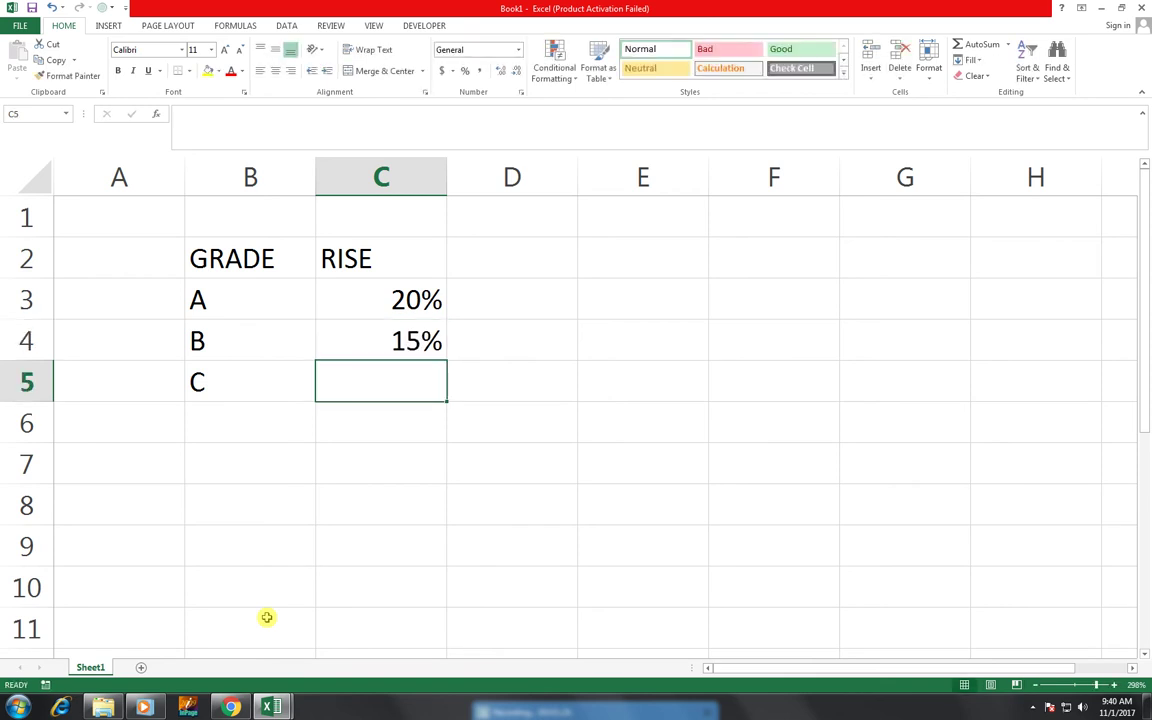
type("10%")
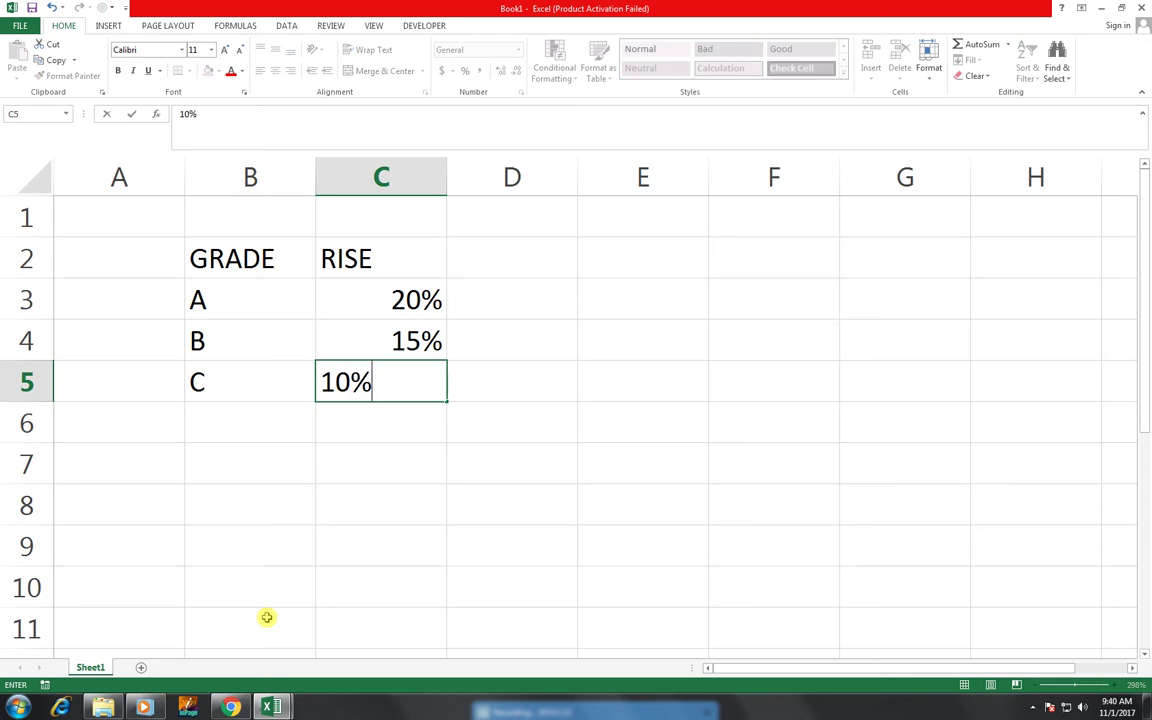
key("Return")
key("Down")
key("Left")
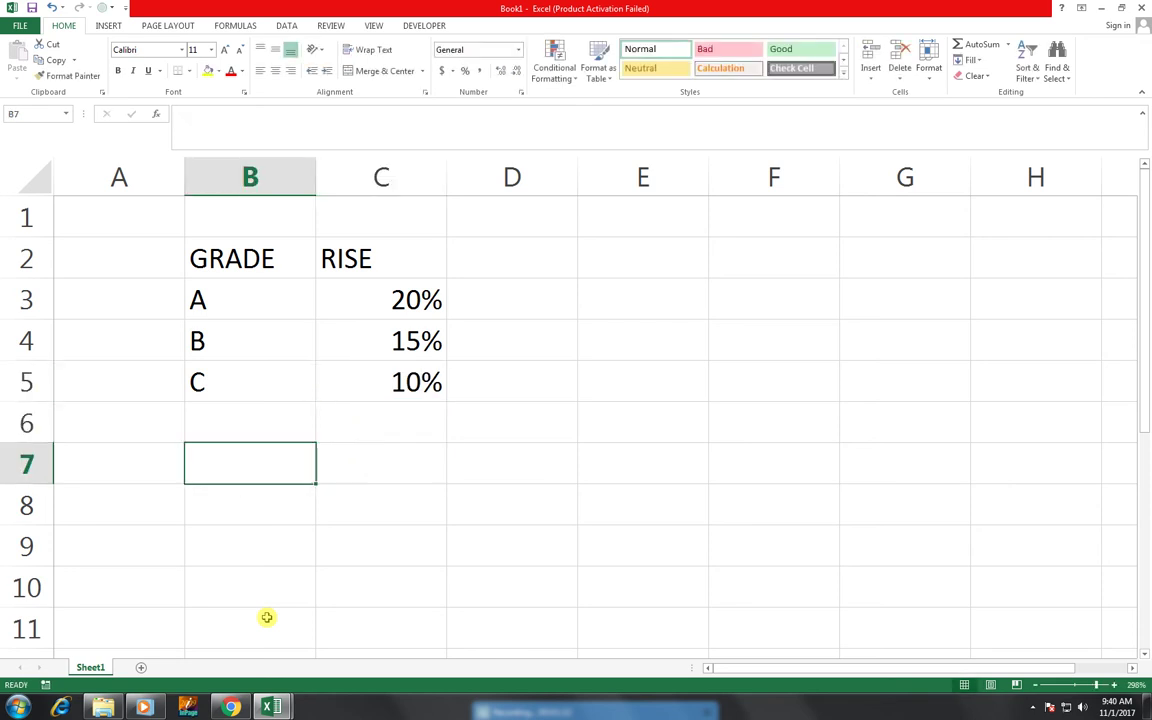
Add headers NAME, GRADE, OLD SALARY and INCREASE in row 7, widening column D
type("NAME")
key("Tab")
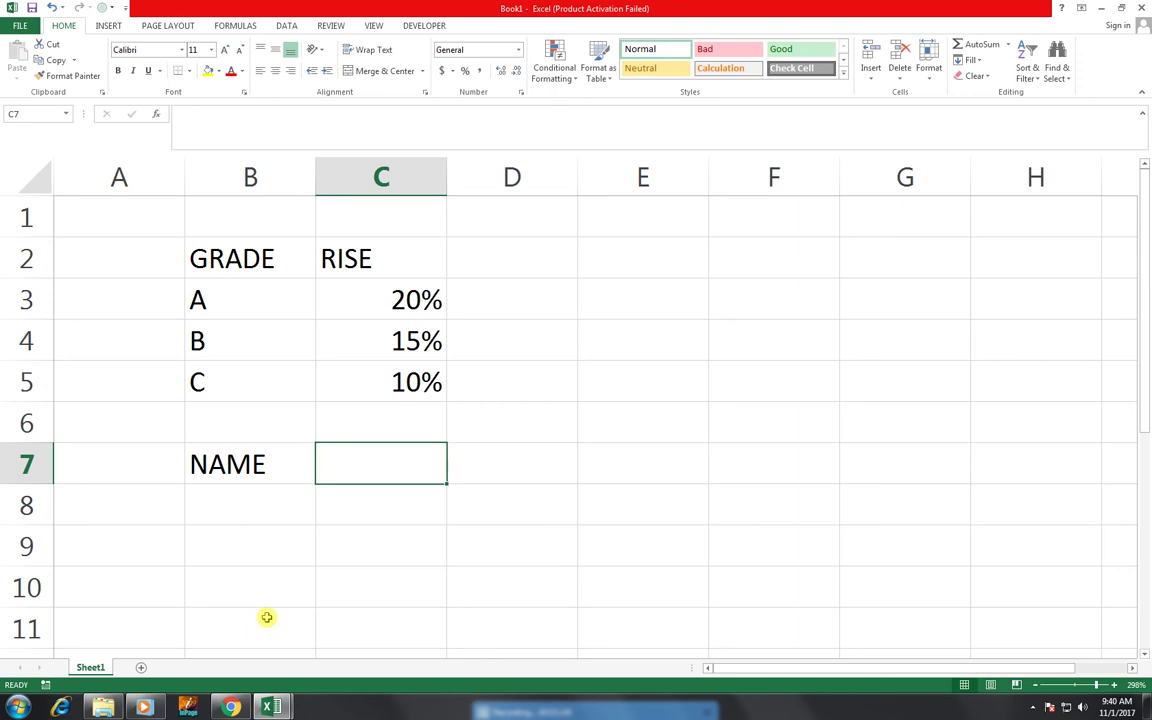
type("GRAD")
key("Tab")
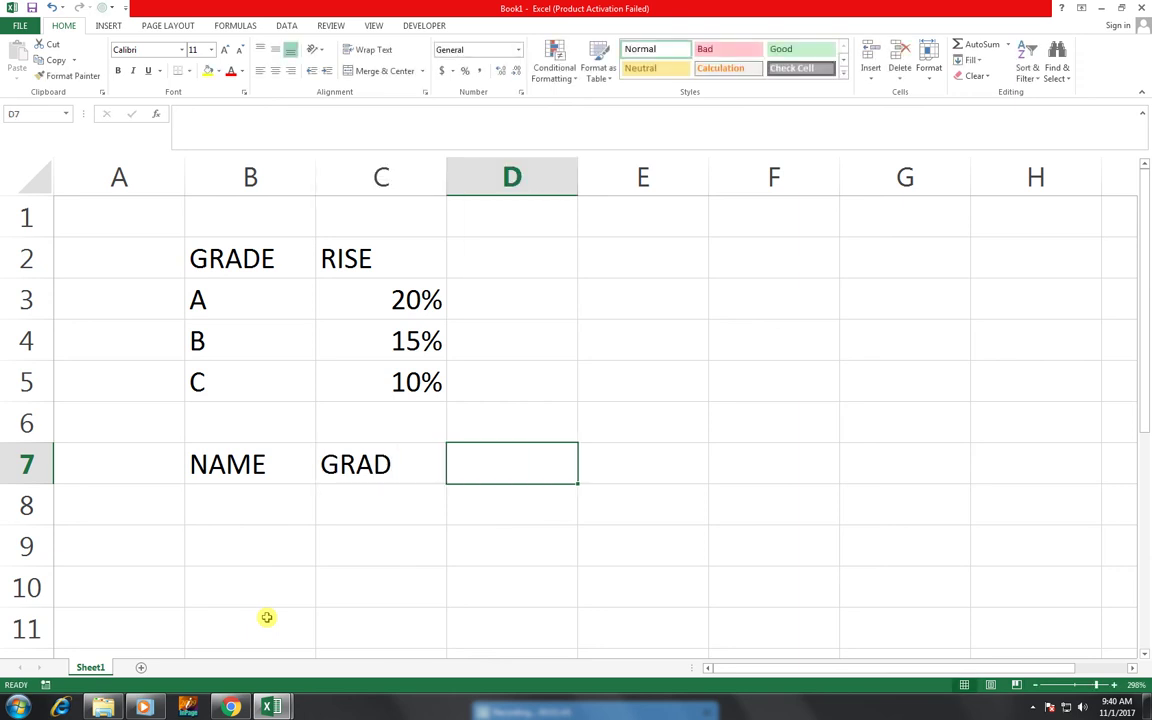
key("Left")
key("F2")
type("E")
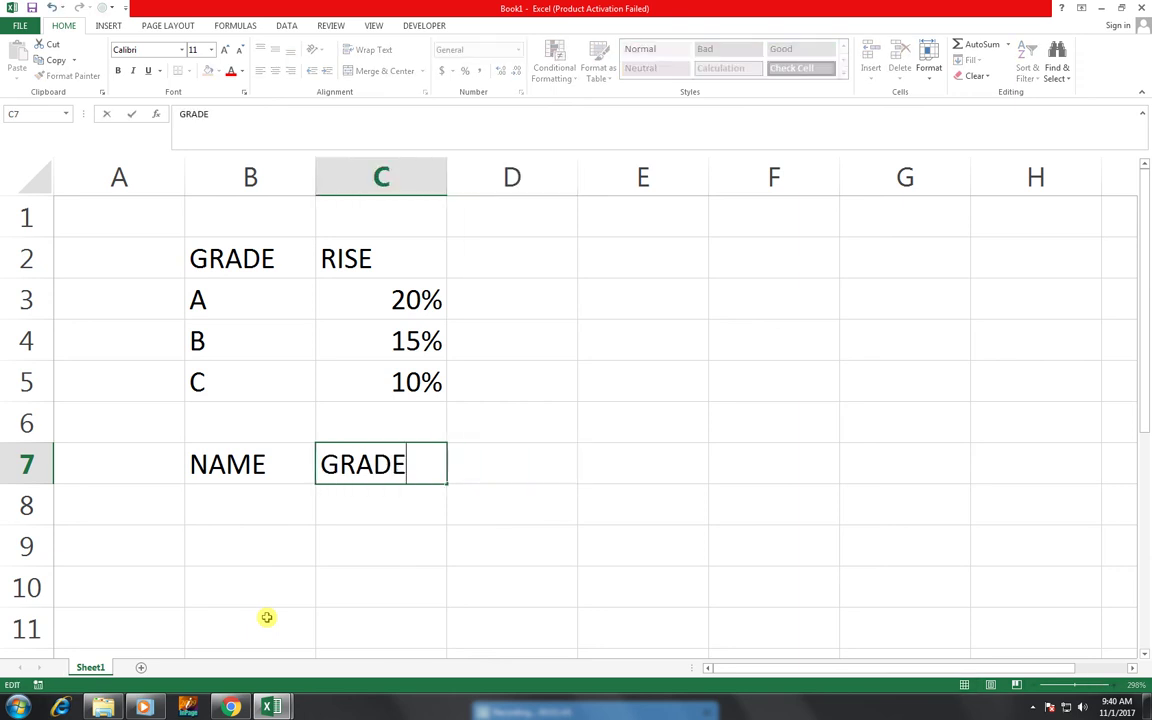
key("Tab")
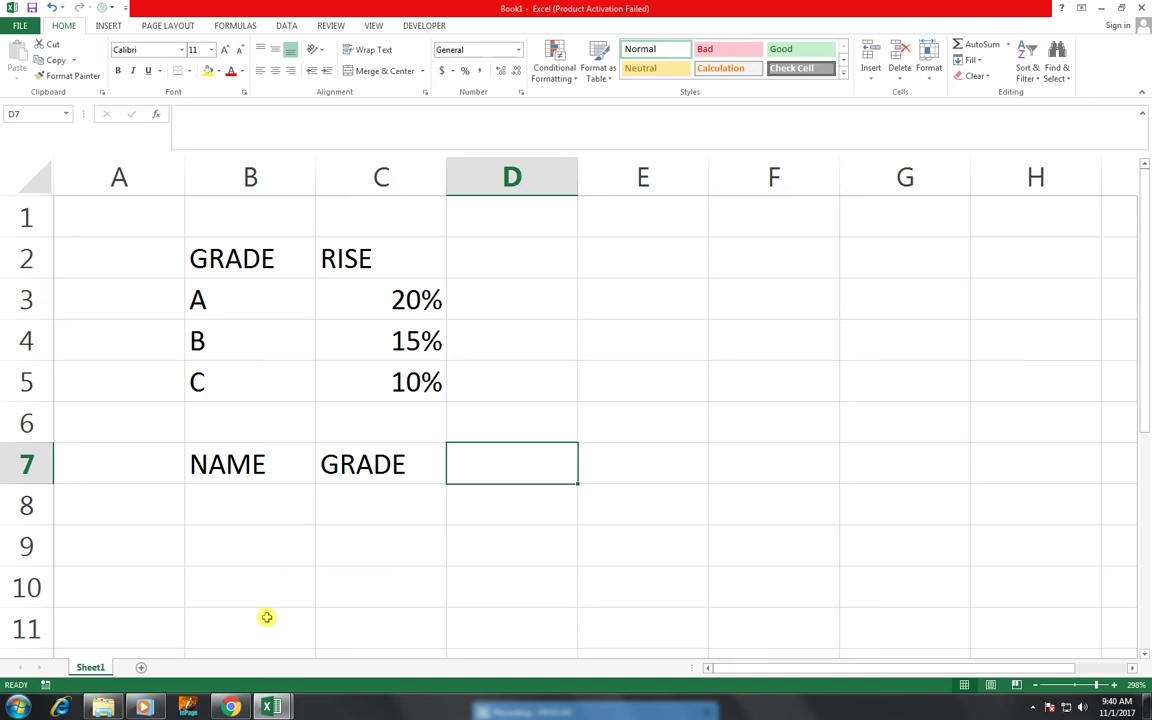
type("OLD SALARY")
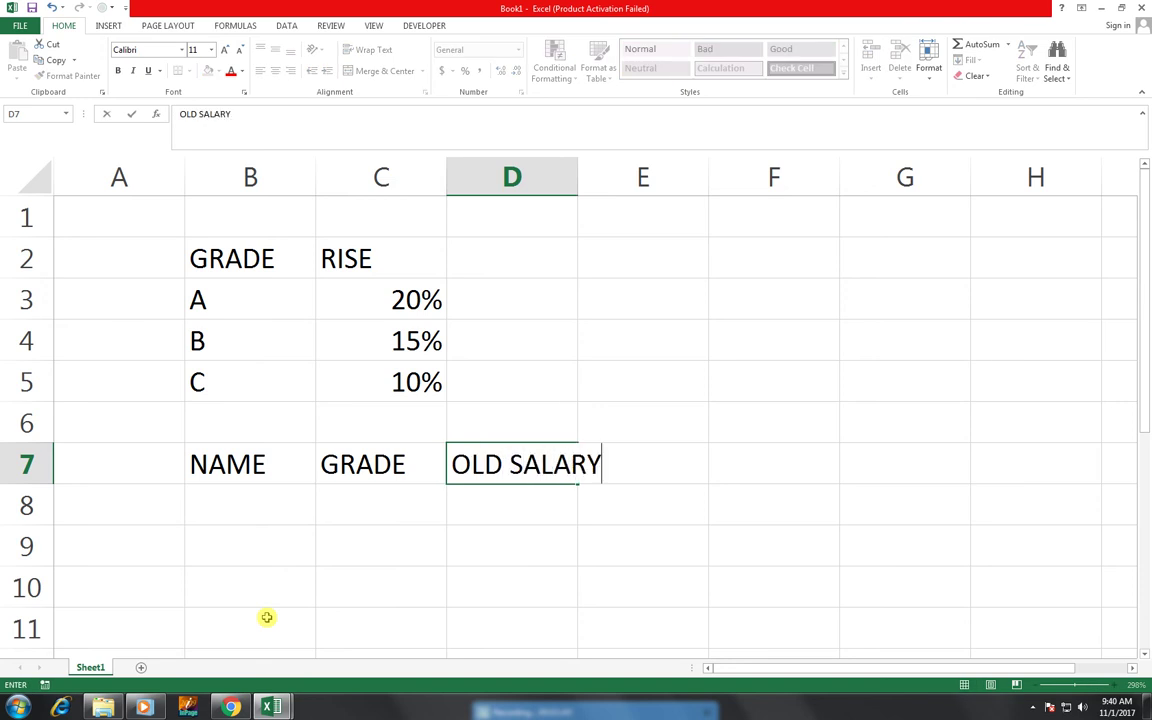
key("Tab")
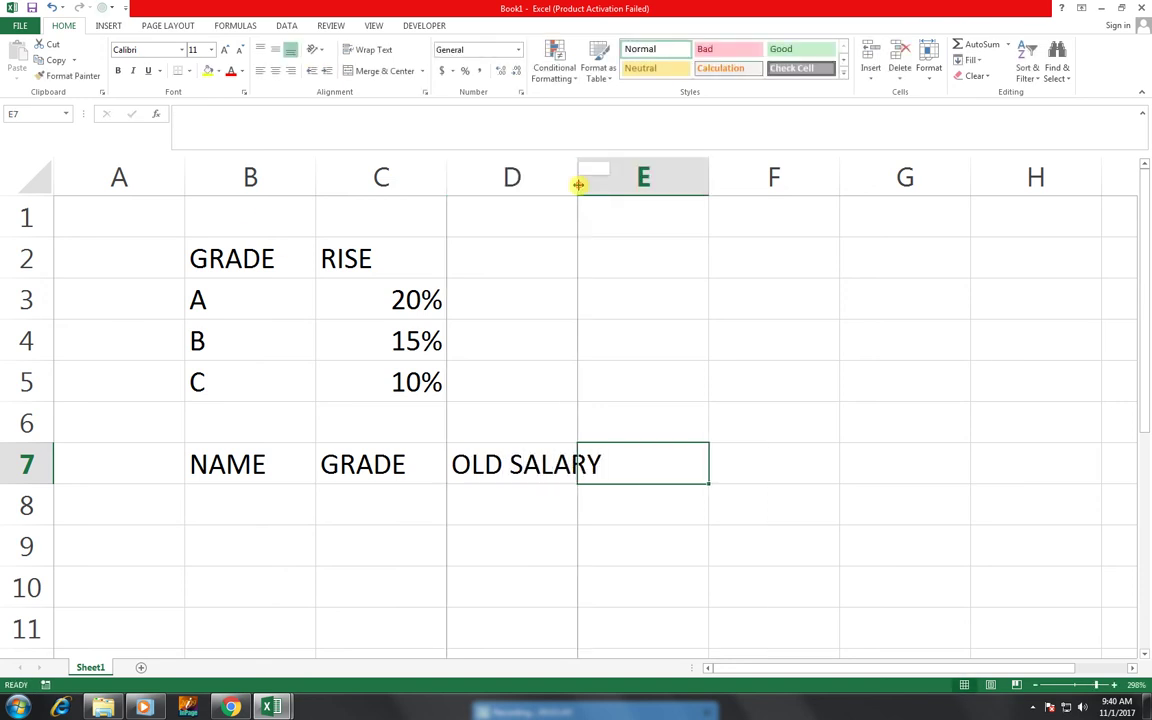
double_click(578, 184)
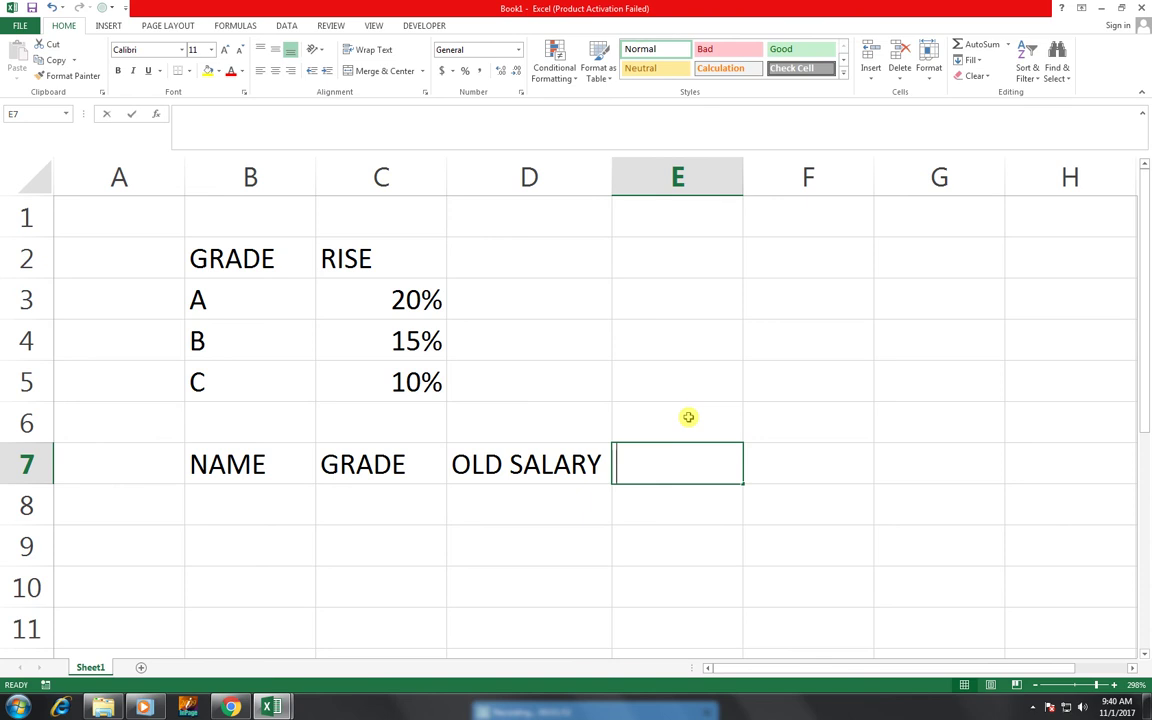
type("INCRF")
key("BackSpace")
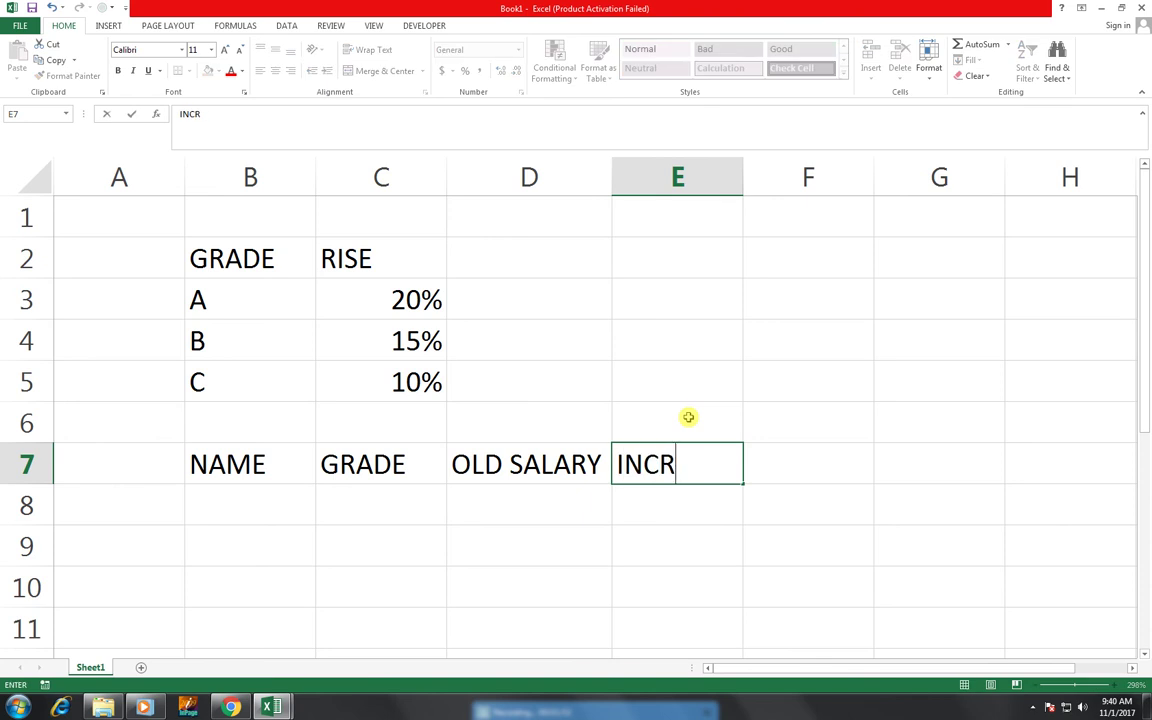
type("EASE")
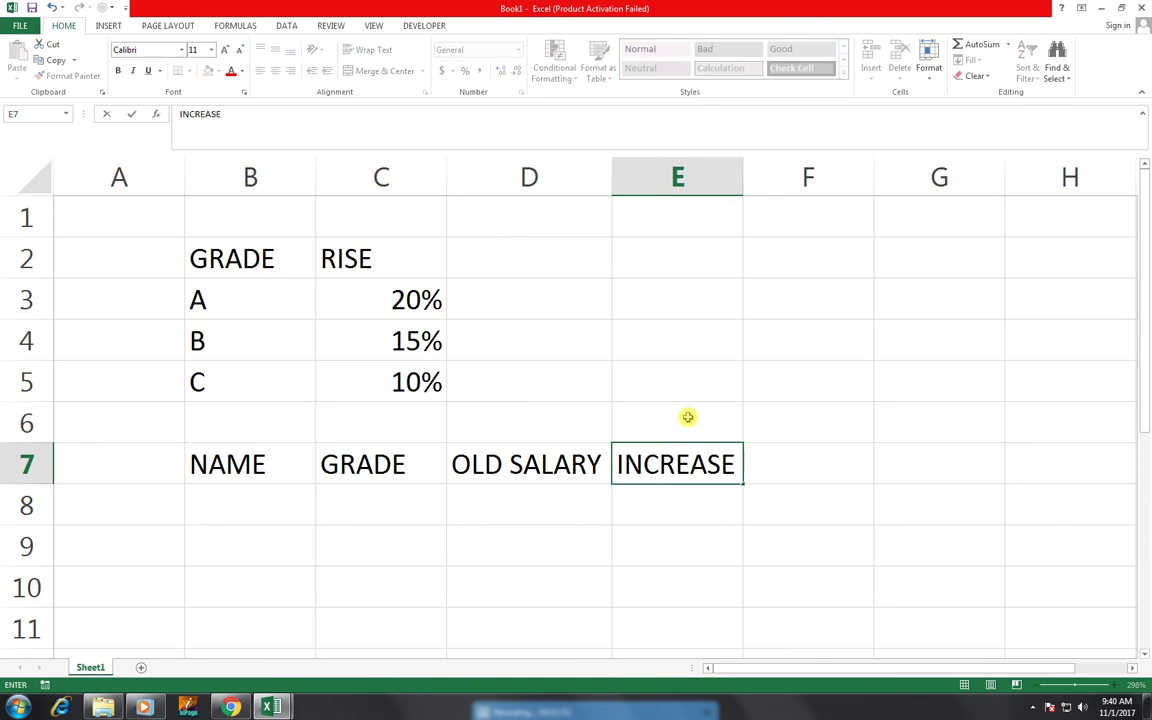
Enter employee names ASAD, FARHAN and UMER in B8:B10
left_click(234, 502)
type("ASAD")
key("Return")
type("FARHAN")
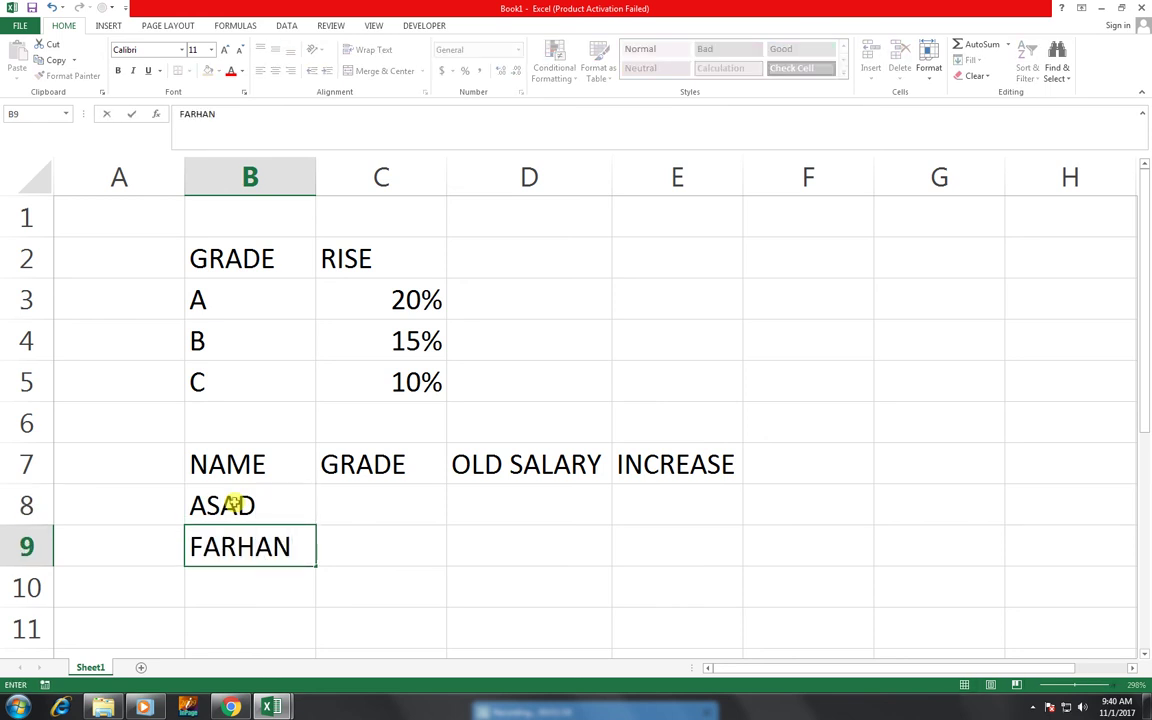
key("Return")
type("UMER")
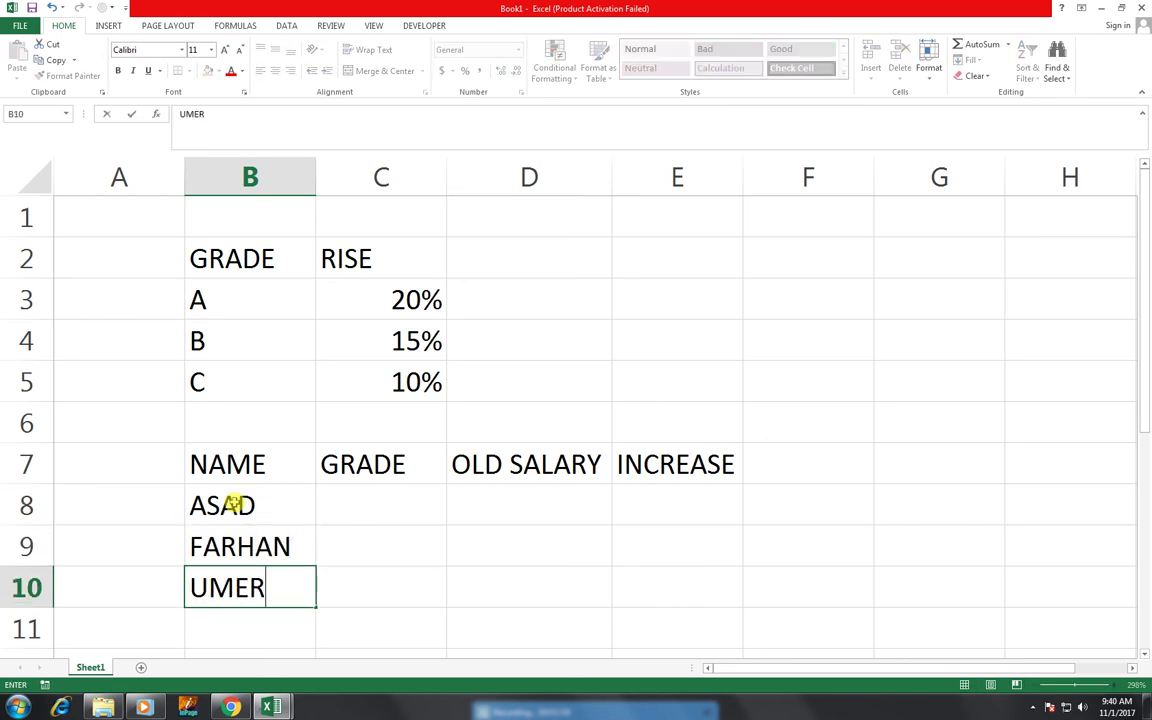
key("Up")
key("Up")
key("Up")
Assign grades A, B and C to the three employees
key("Right")
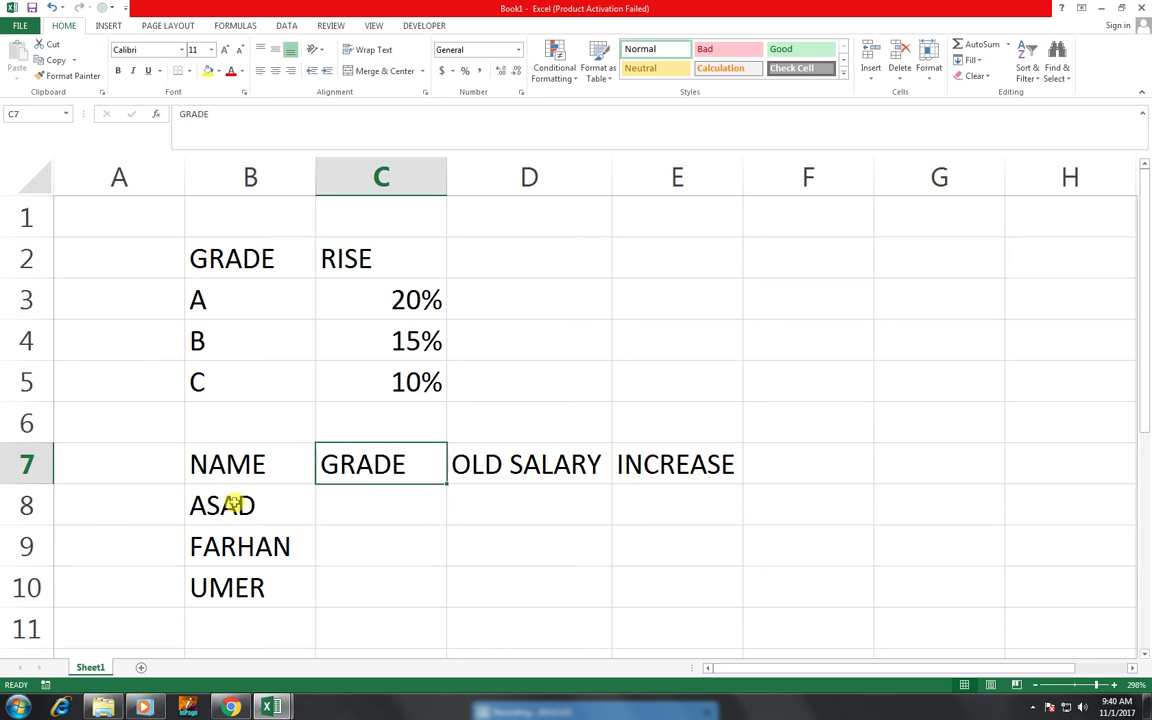
key("Down")
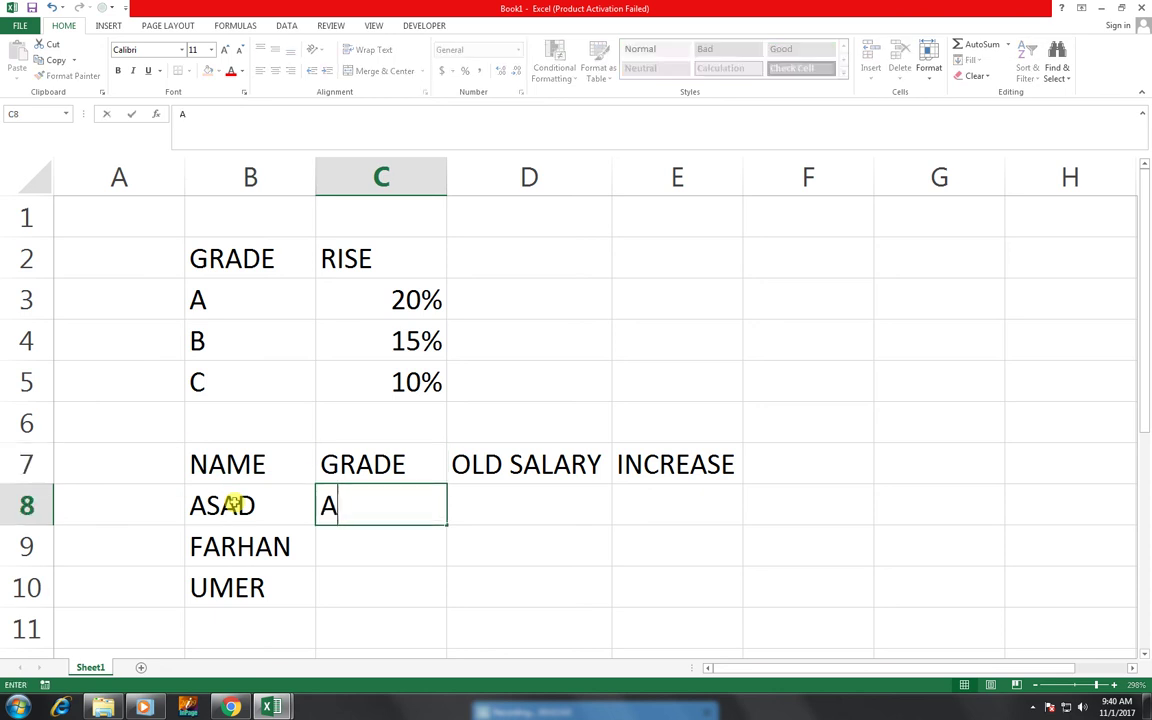
type("A")
key("Return")
type("B")
key("Return")
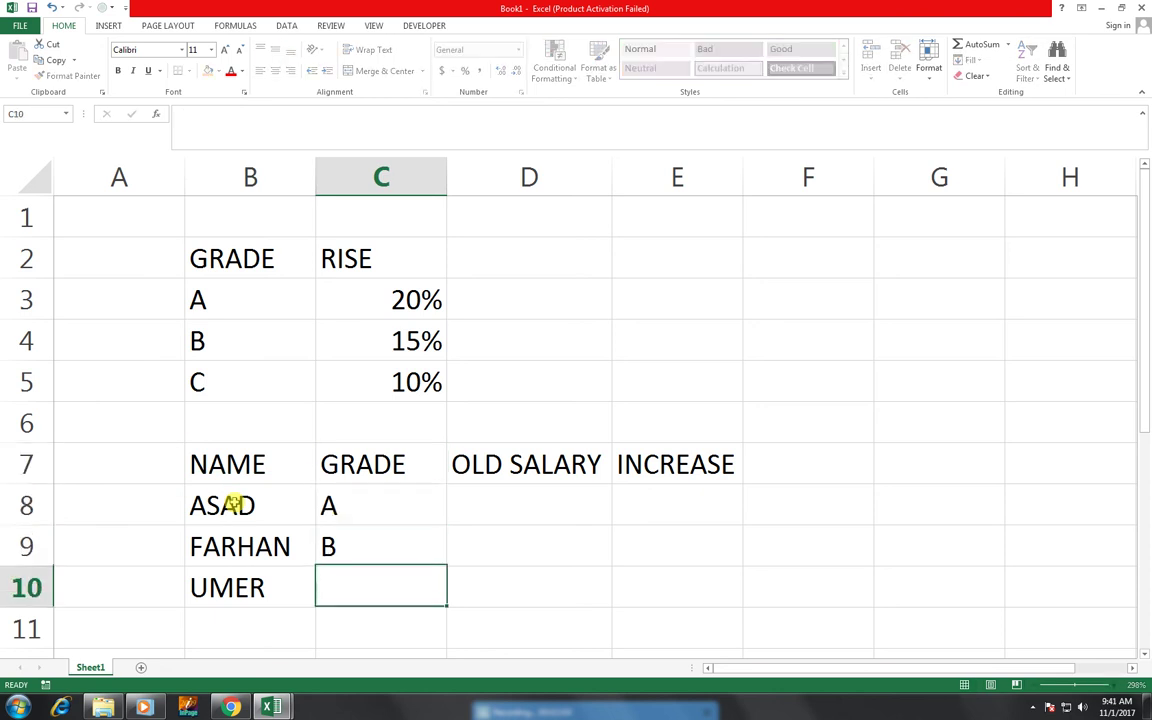
type("C")
key("Tab")
Enter old salaries 10000, 12000 and 9000, then start a formula in E8
key("Up")
key("Up")
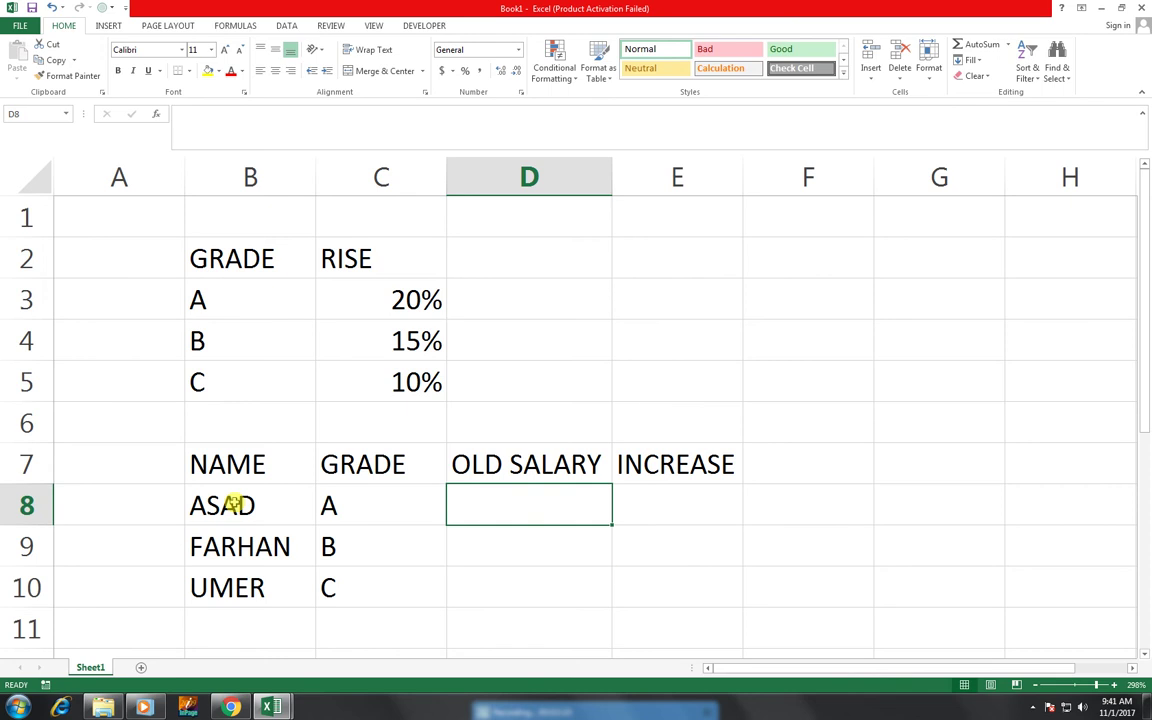
type("10000")
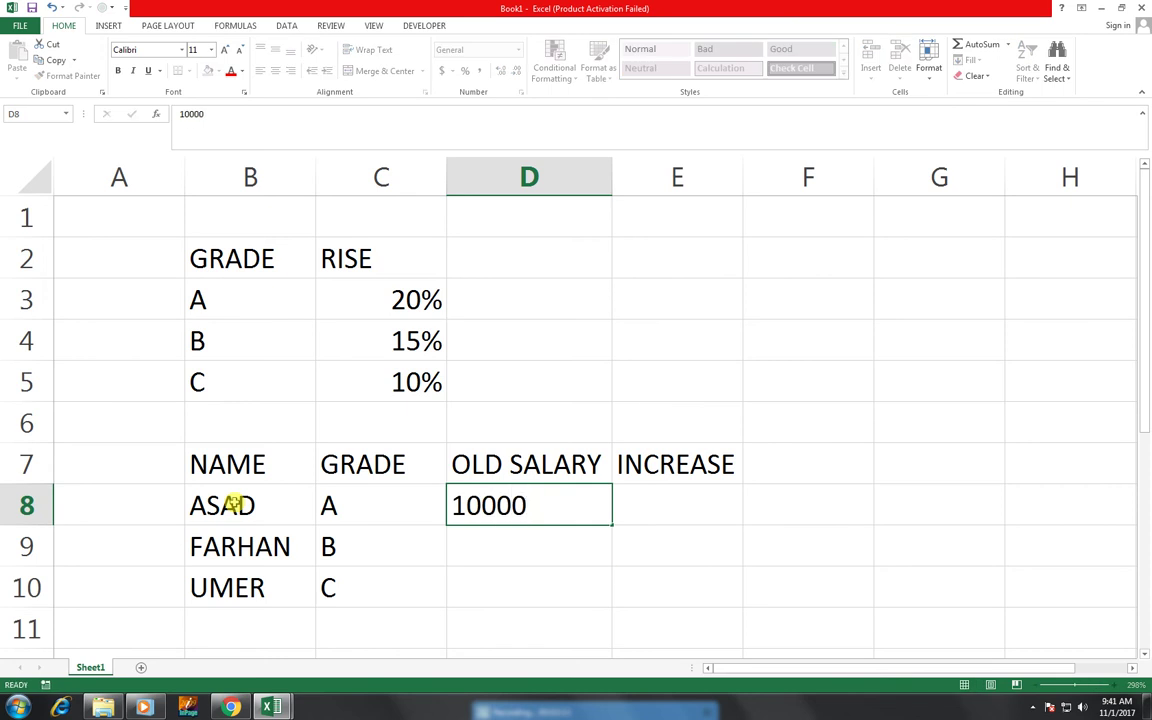
key("Return")
type("12000")
key("Return")
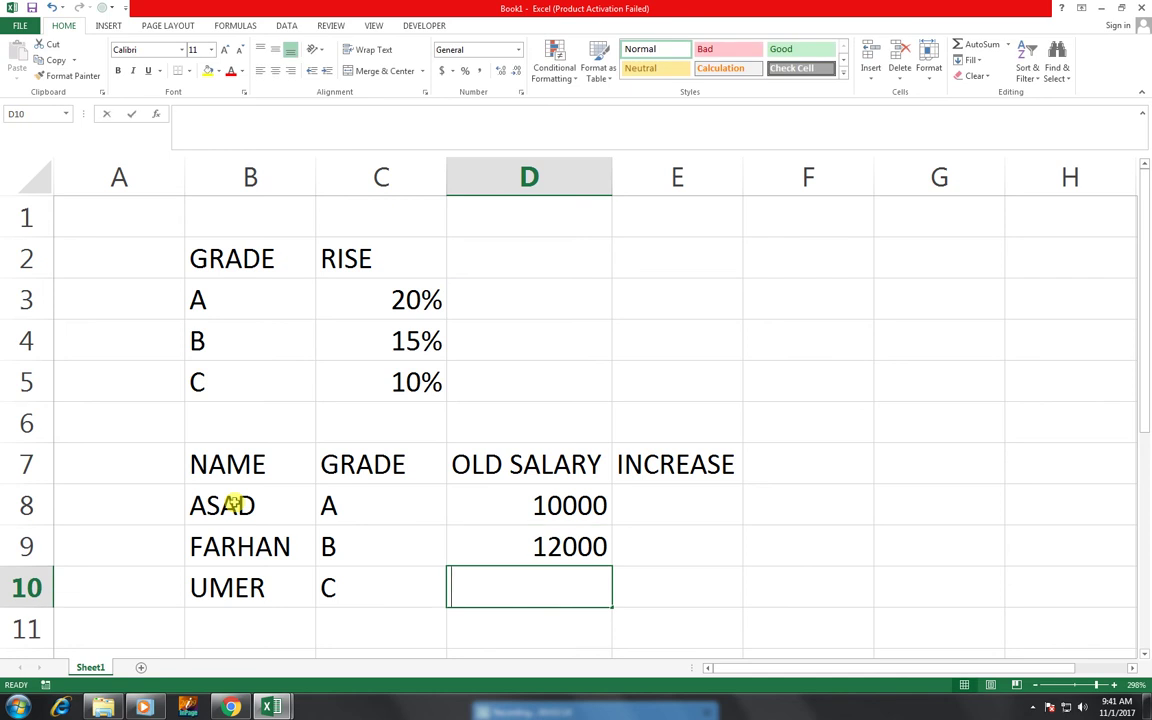
type("9000")
key("Tab")
key("Up")
key("Up")
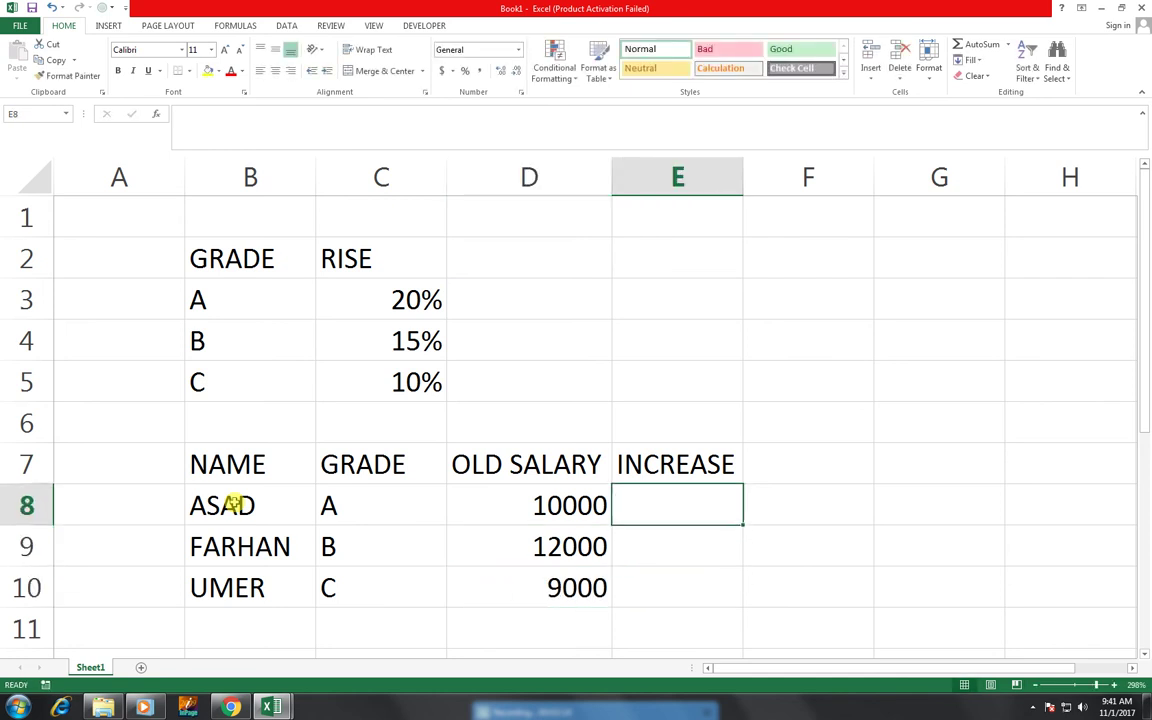
type("=")
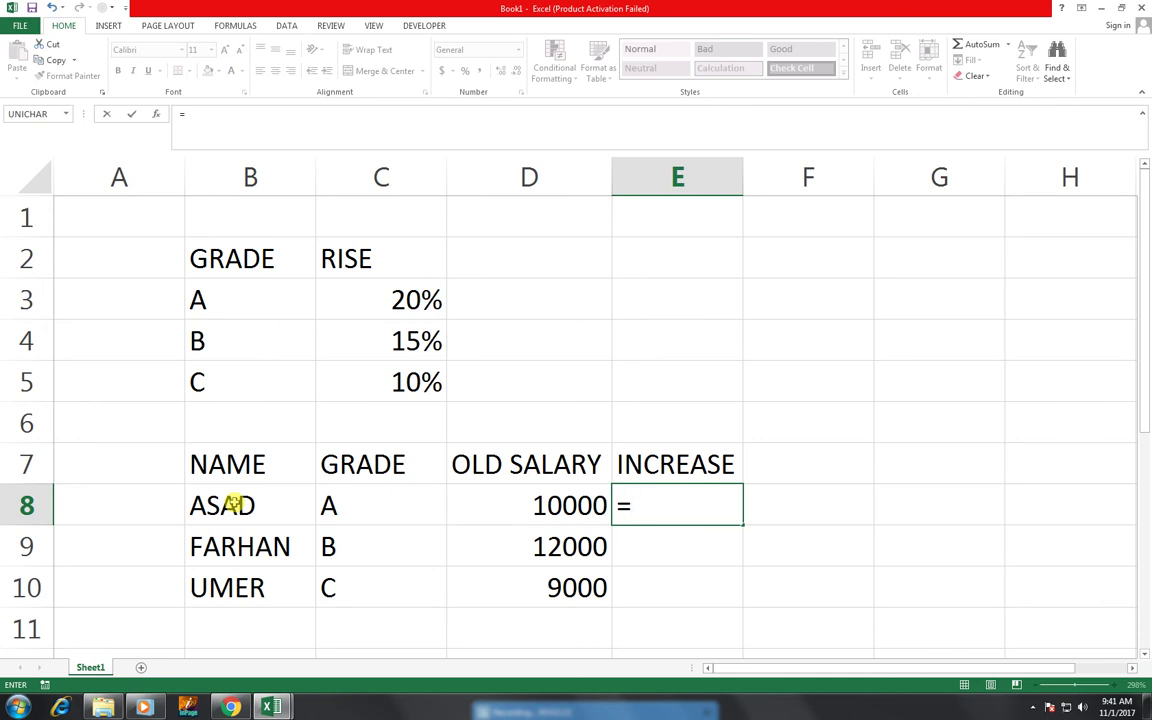
Enter =D8*LOOKUP(C8,B3:B5,C8:C10) in E8, which gives #VALUE!, and reopen it for editing
key("Left")
type("*")
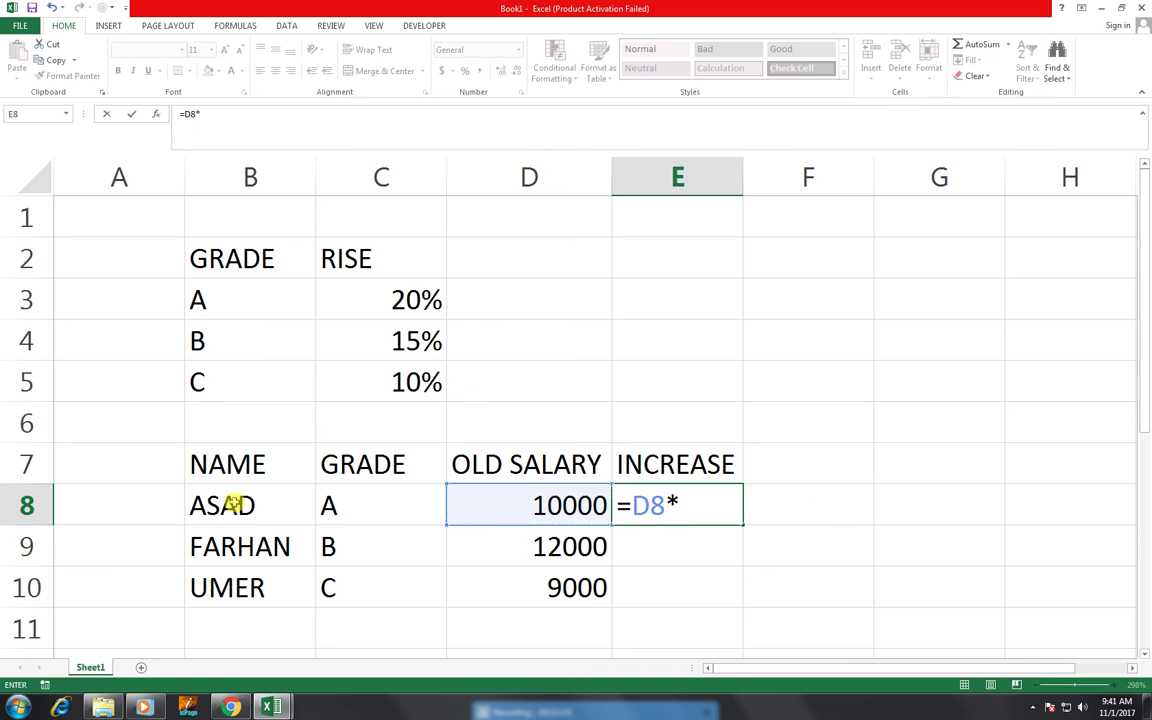
type("LOOKUP(")
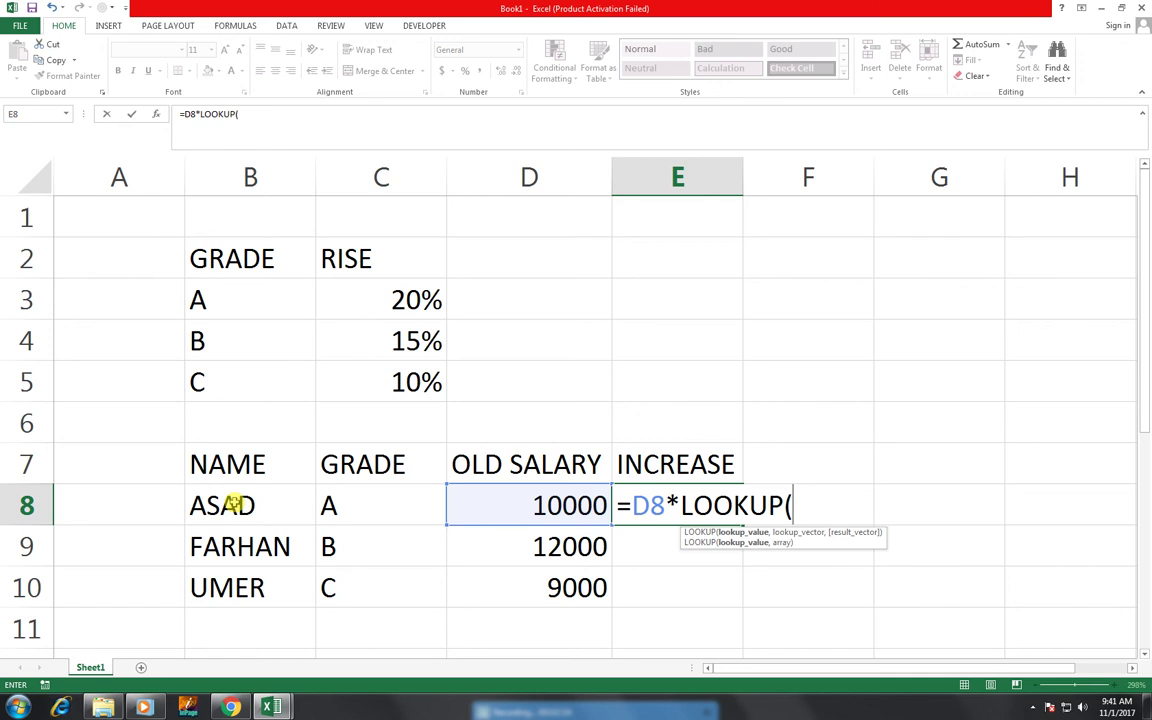
key("Left")
key("Left")
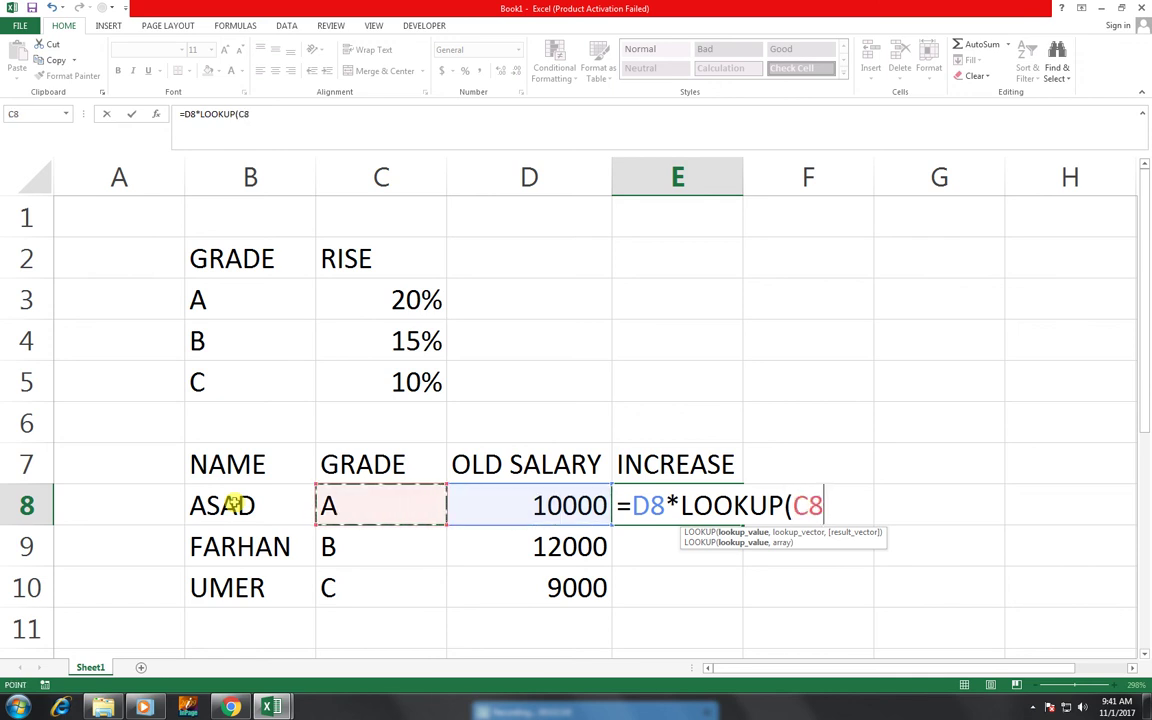
type(",")
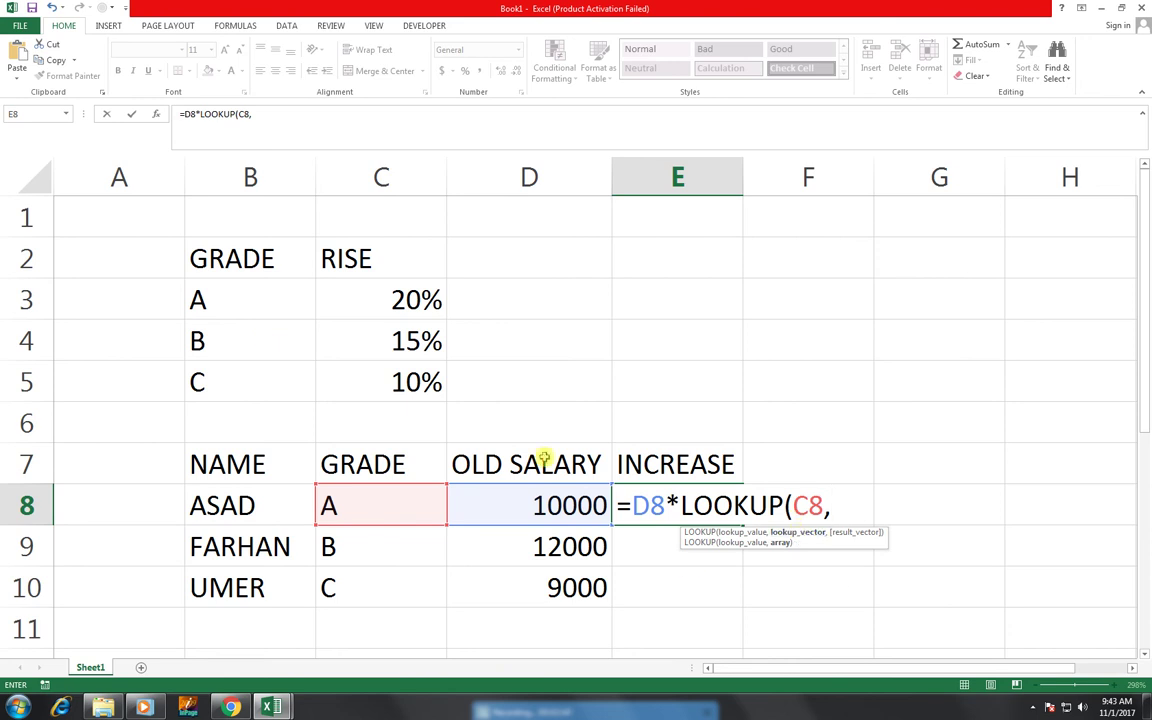
left_click_drag(247, 308, 244, 372)
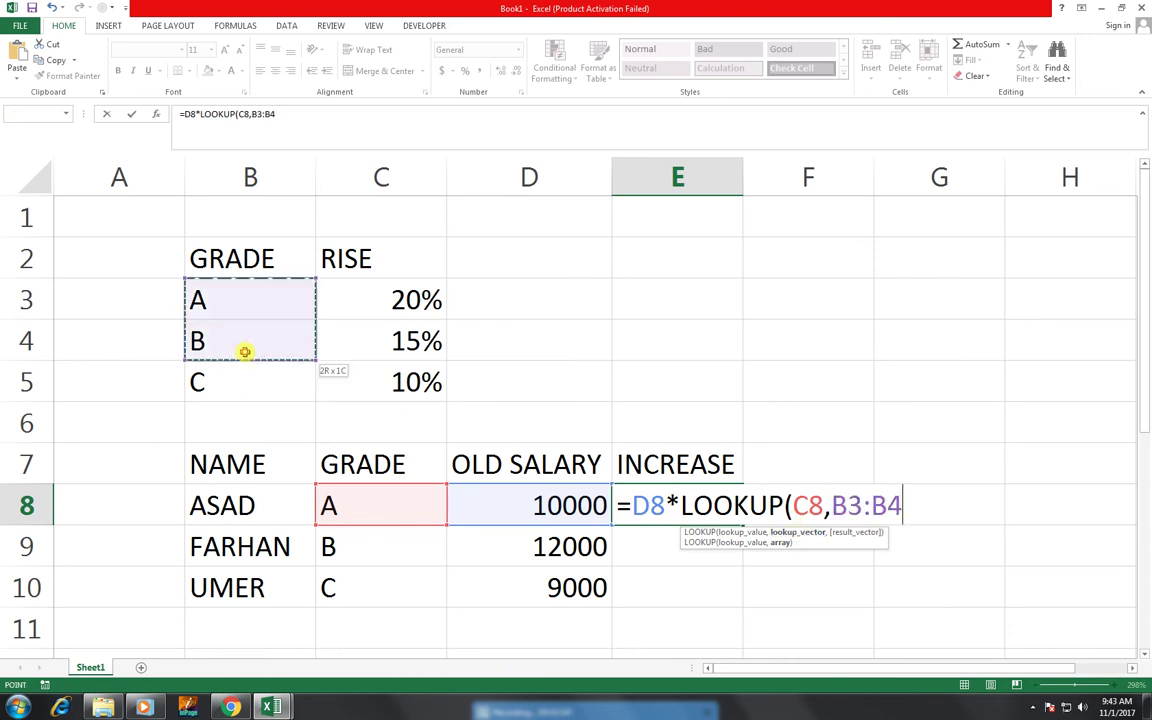
type(",")
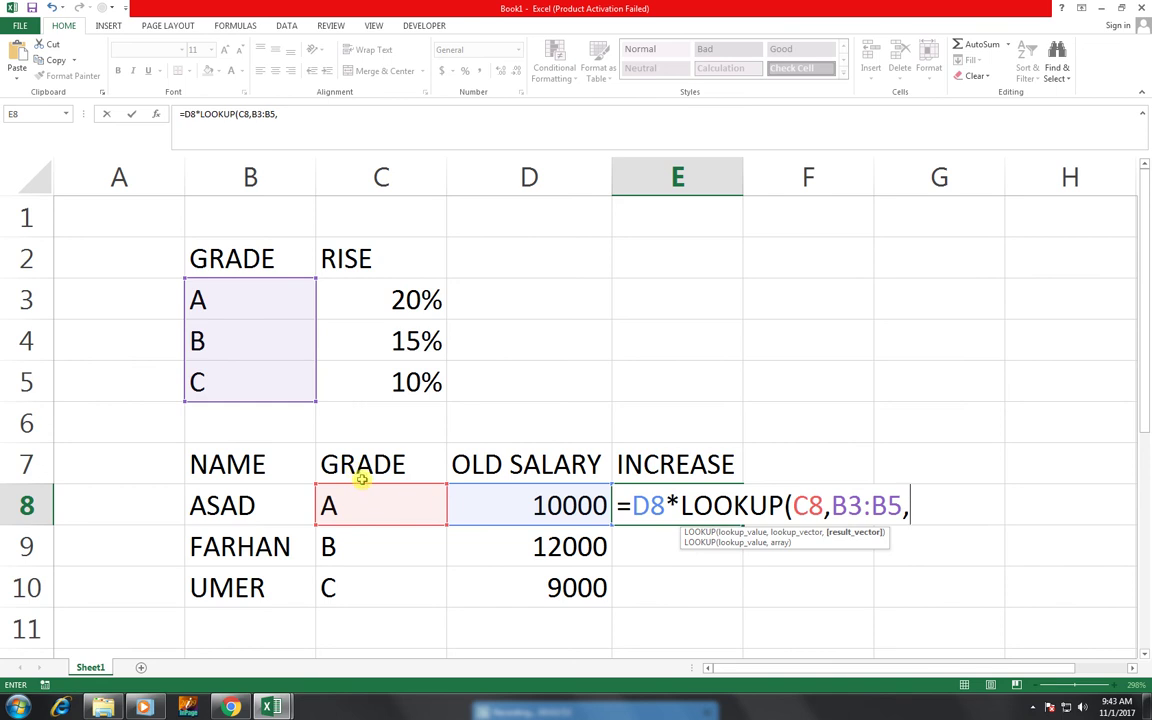
left_click_drag(362, 498, 360, 583)
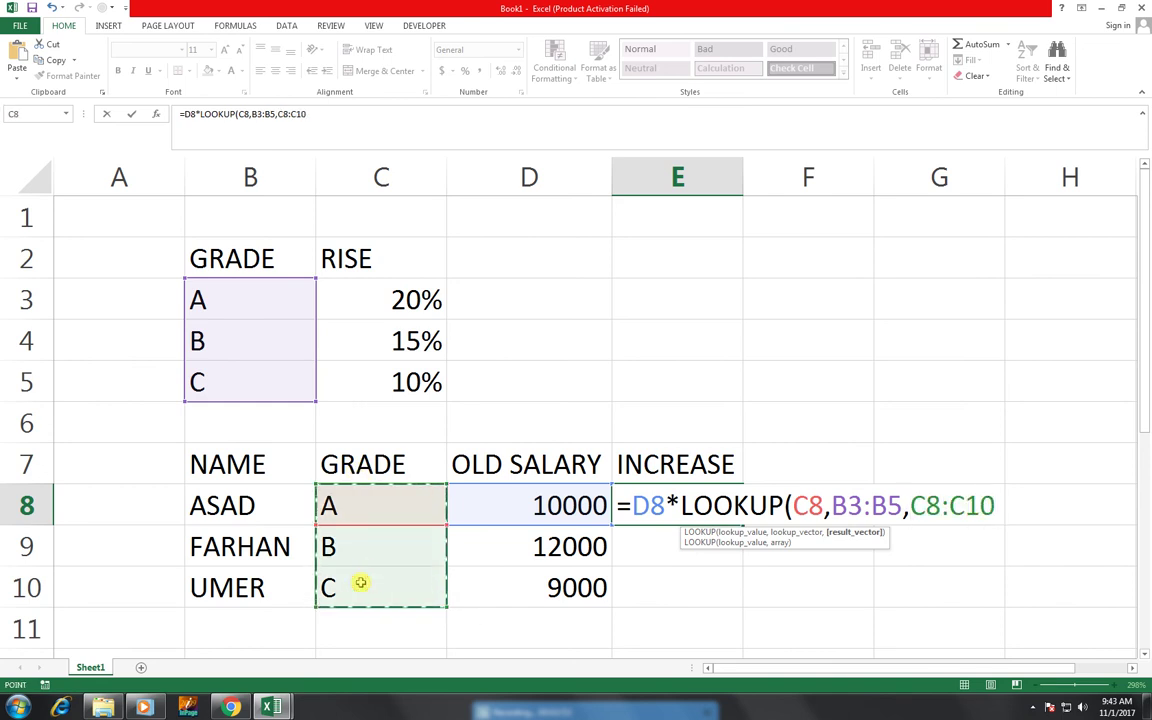
type(")")
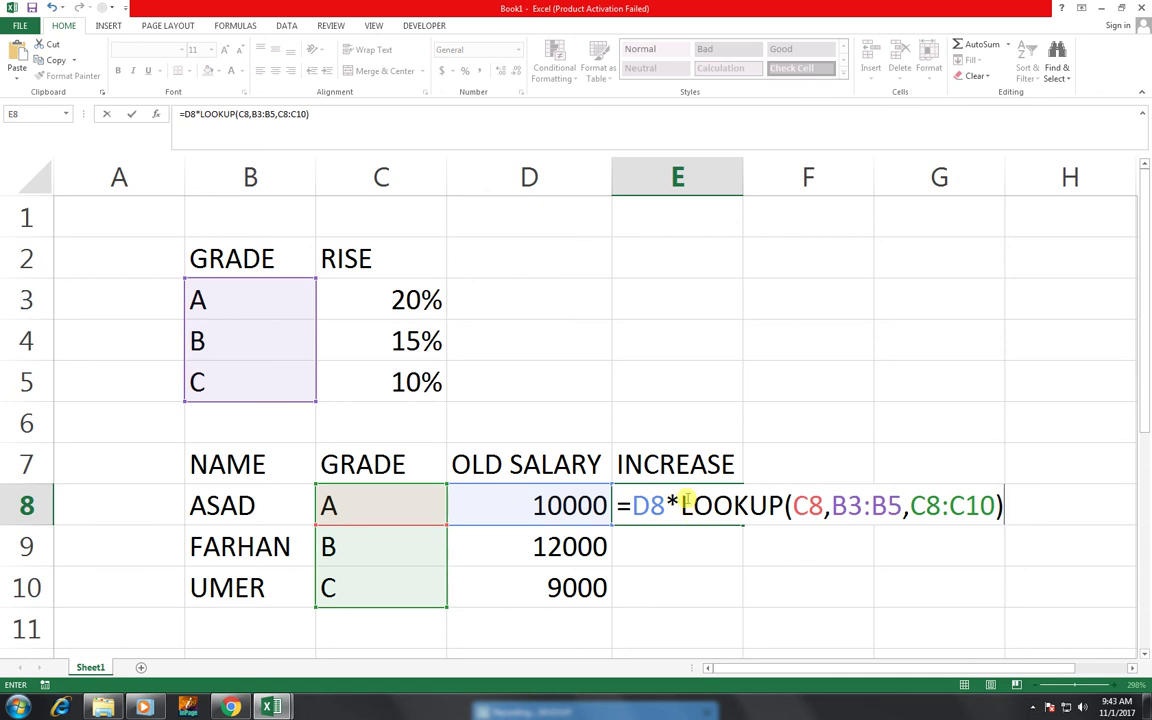
key("Return")
left_click(690, 505)
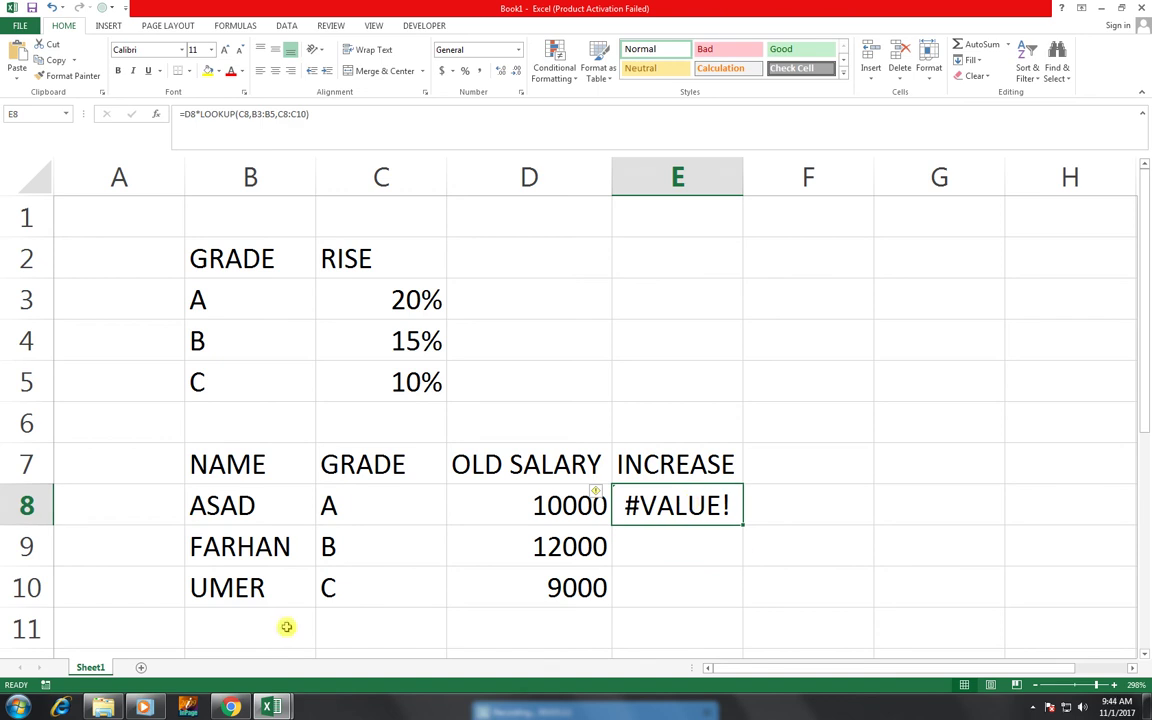
double_click(636, 510)
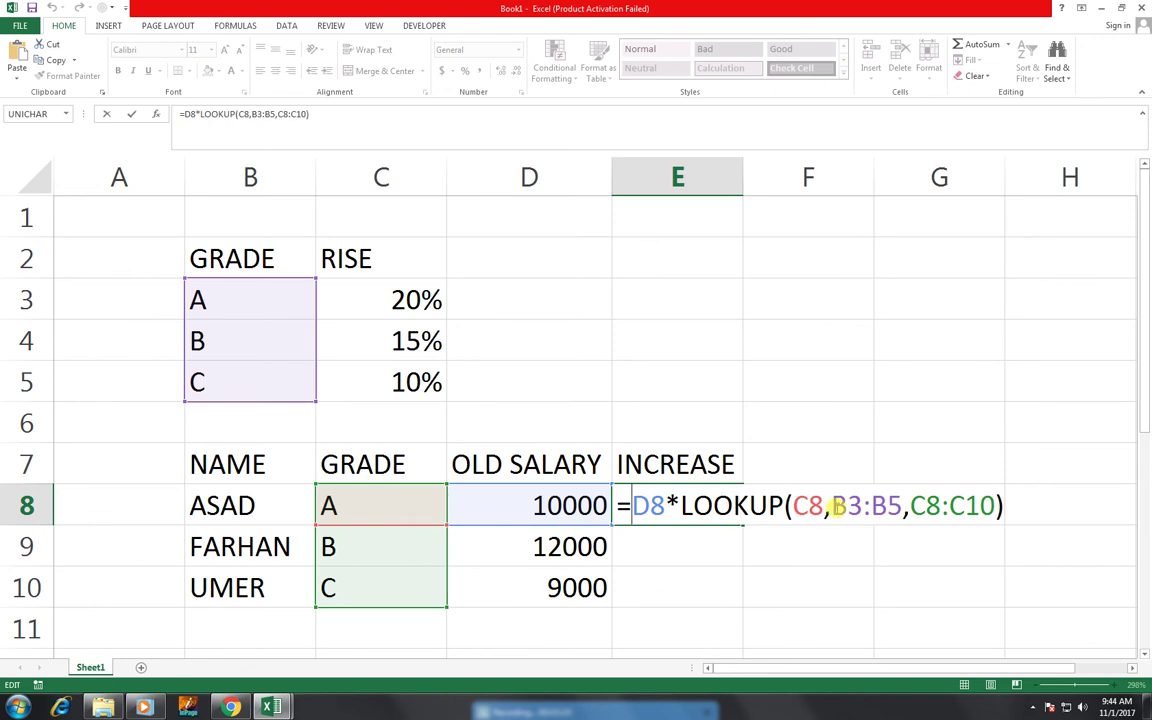
Replace the result range C8:C10 with C3:C5 in E8's formula, giving 2000
left_click(835, 507)
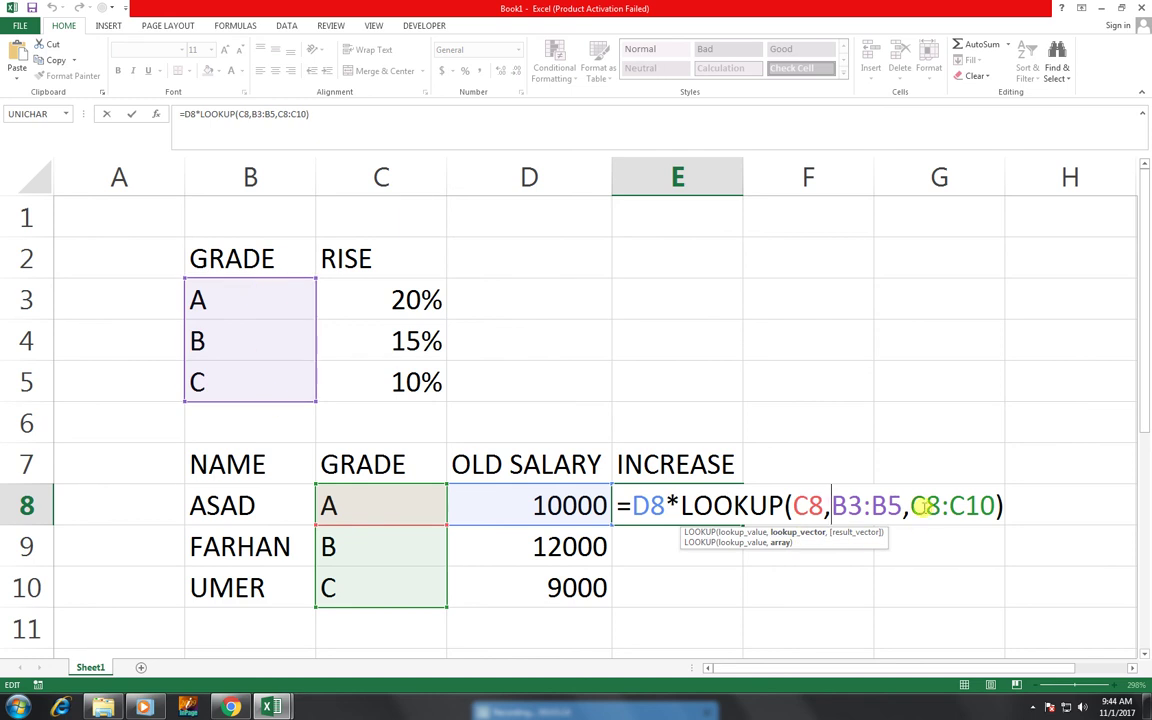
left_click_drag(912, 505, 983, 507)
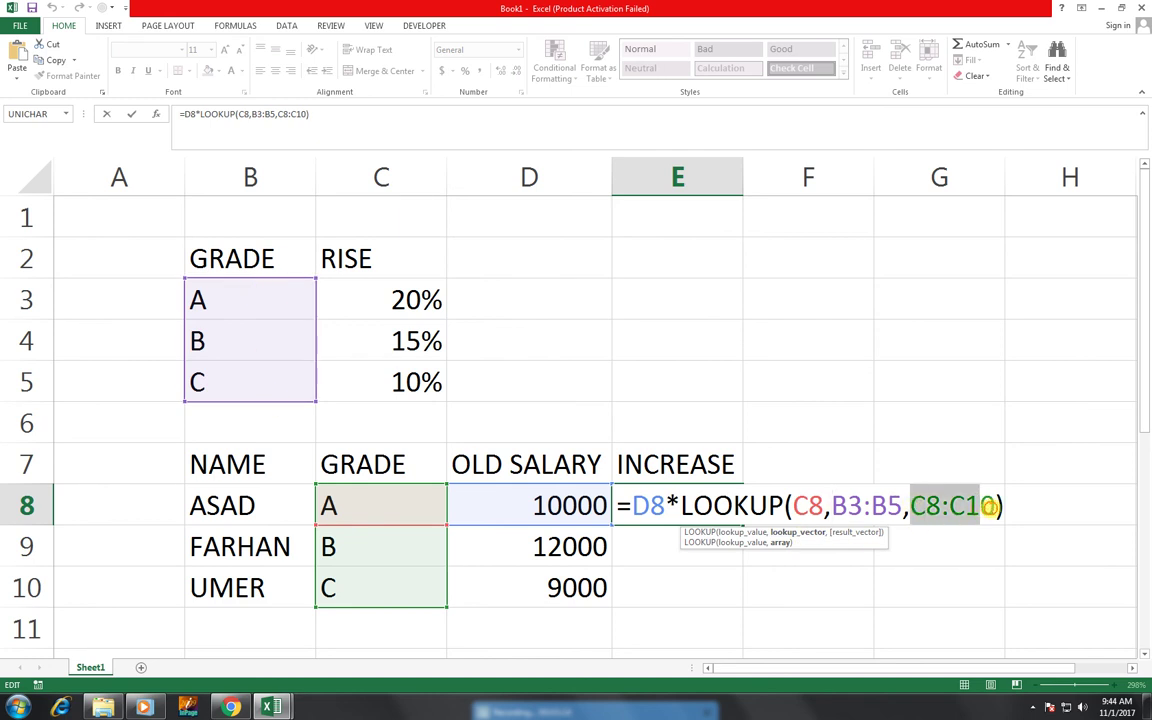
key("BackSpace")
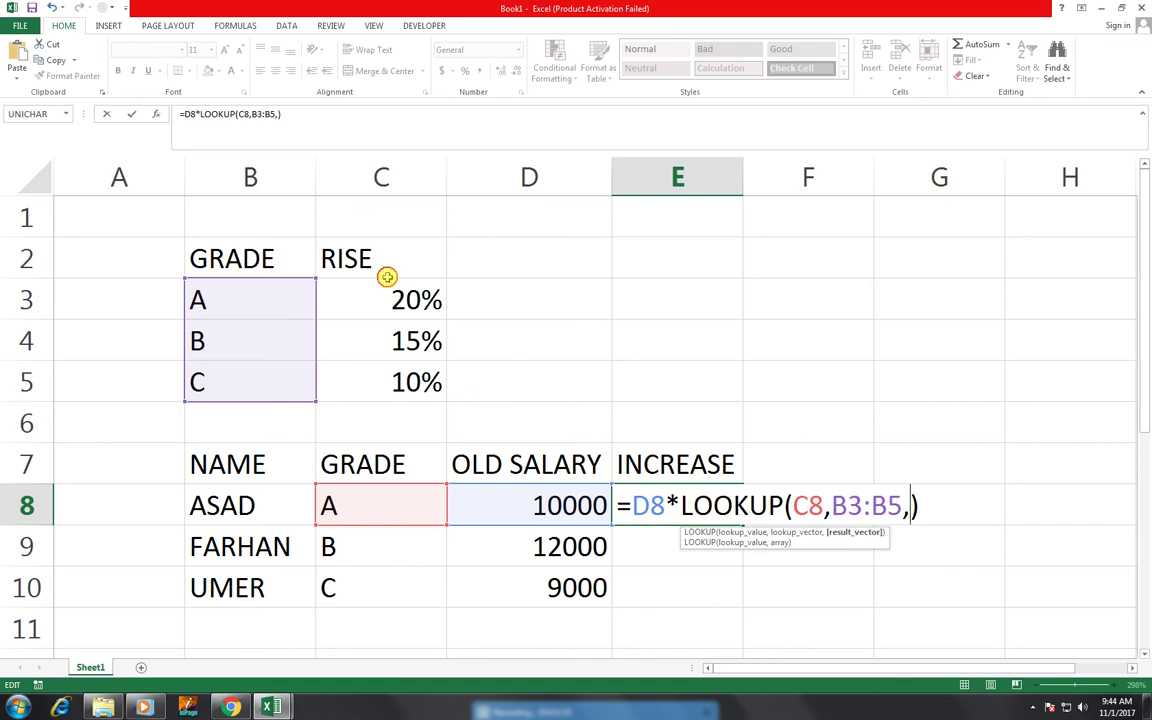
mouse_move(380, 298)
left_mouse_down()
mouse_move(369, 315)
mouse_move(414, 382)
left_mouse_up()
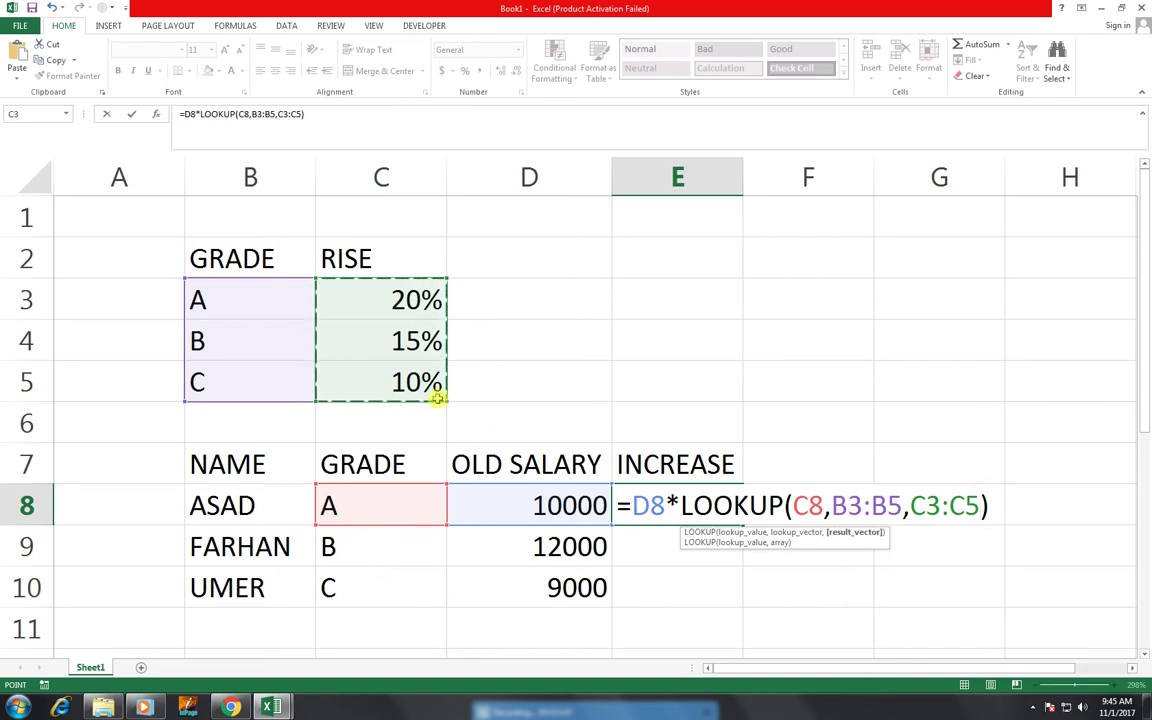
key("Return")
Clear E8 and begin retyping its formula
key("Up")
key("Delete")
type("=")
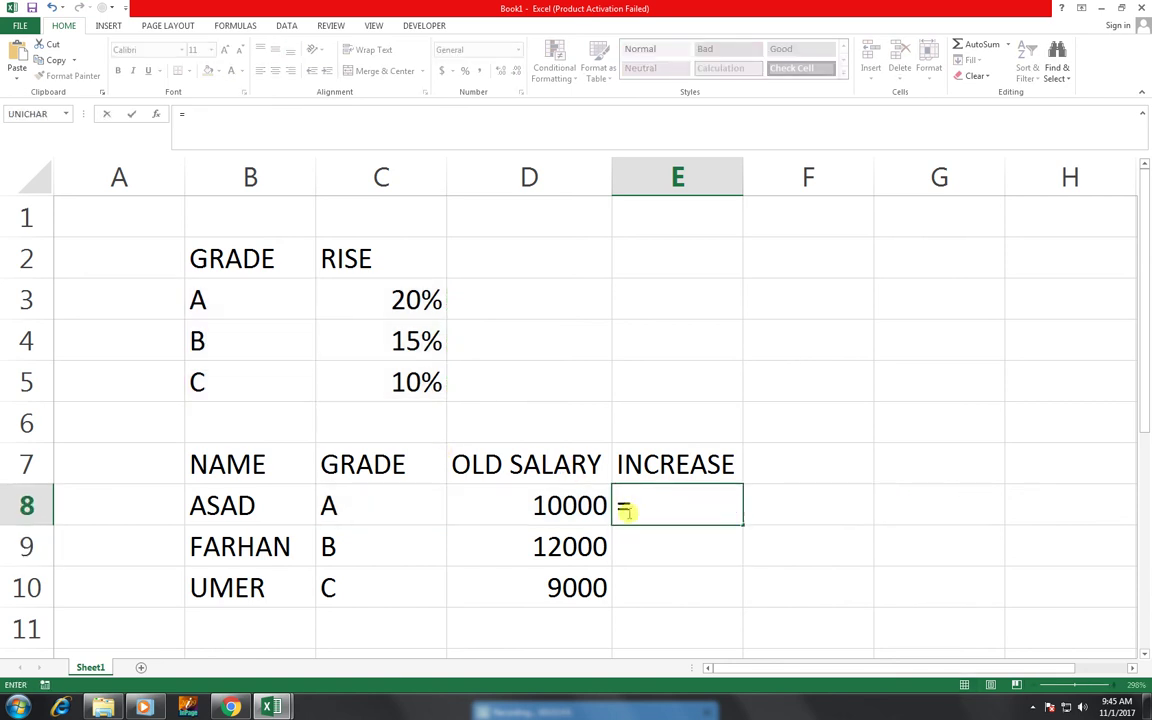
Re-enter =D8*LOOKUP(C8,B3:B5,C3:C5) in E8, returning 2000, and reopen it for editing
left_click(576, 508)
type("*LOOKUP(")
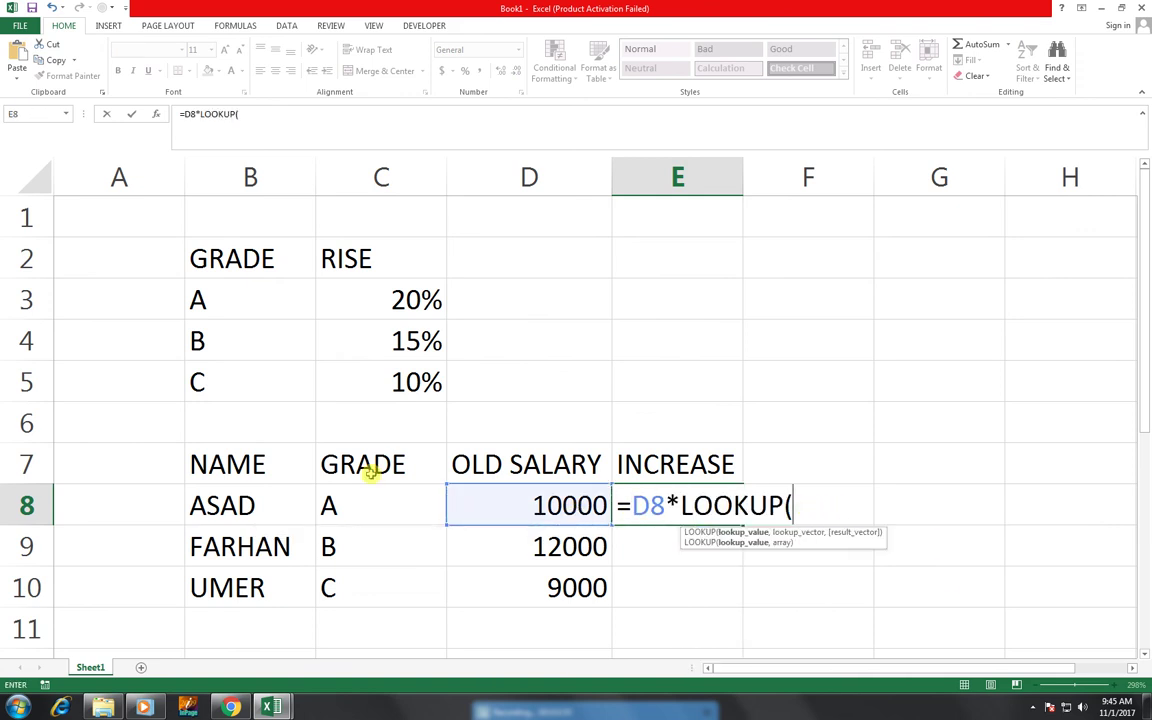
left_click(393, 490)
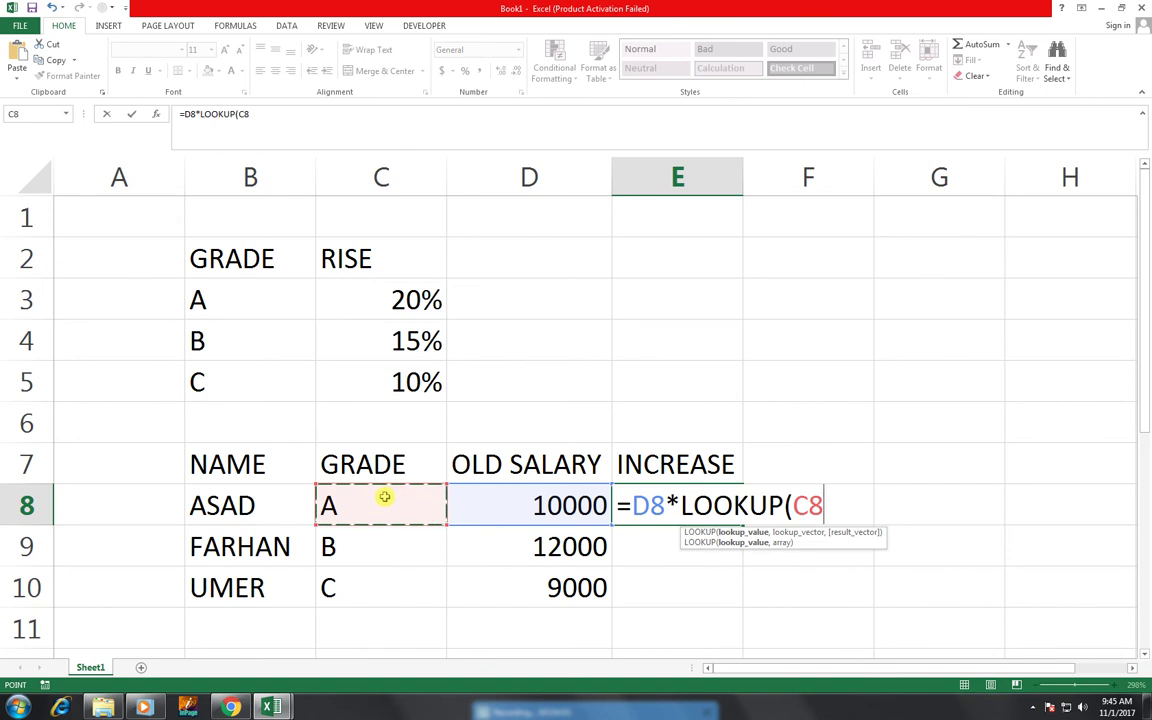
type(",")
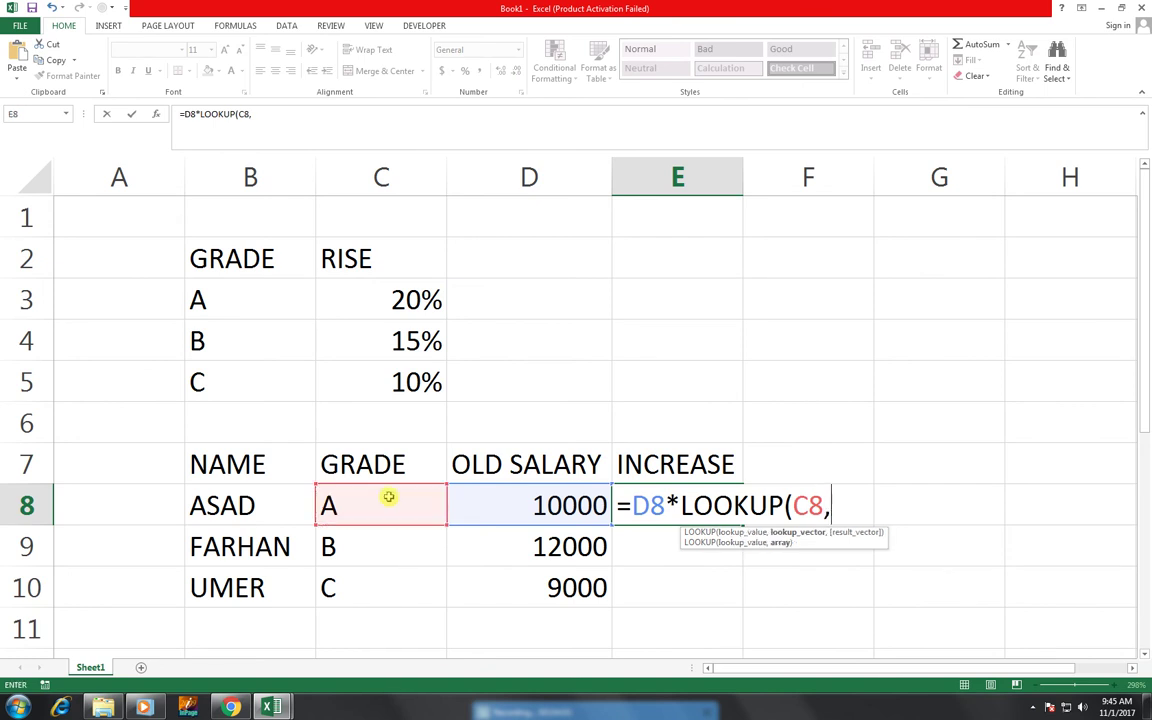
left_click_drag(223, 318, 231, 378)
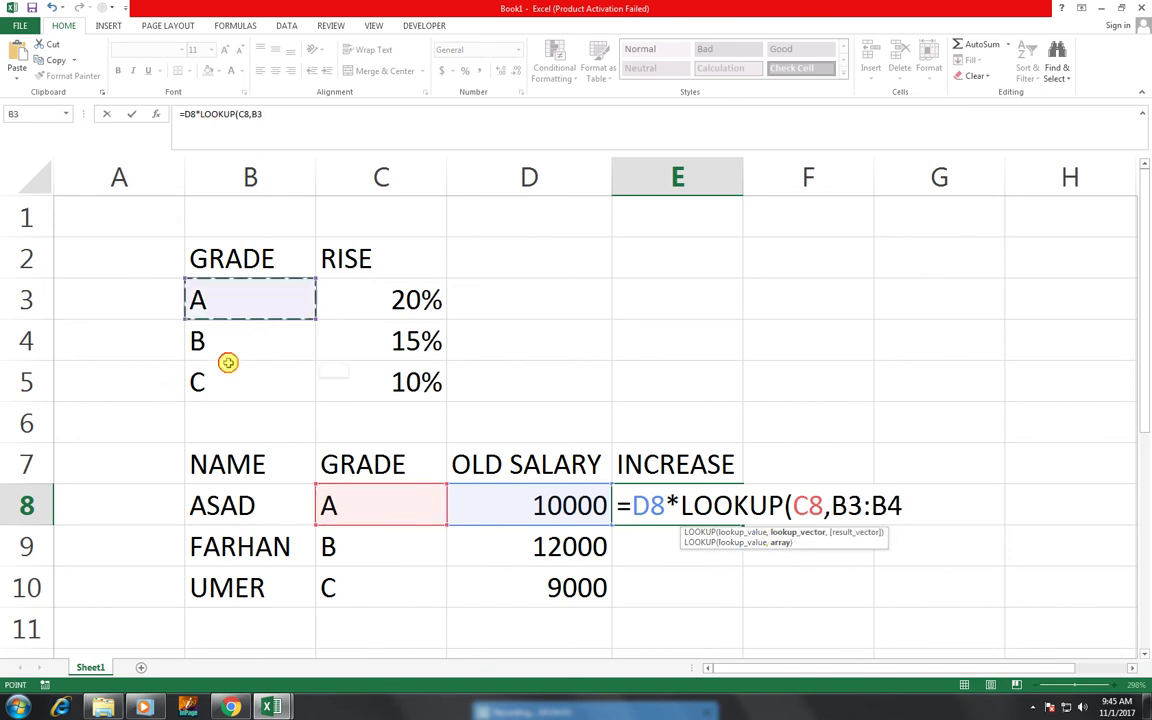
type(",")
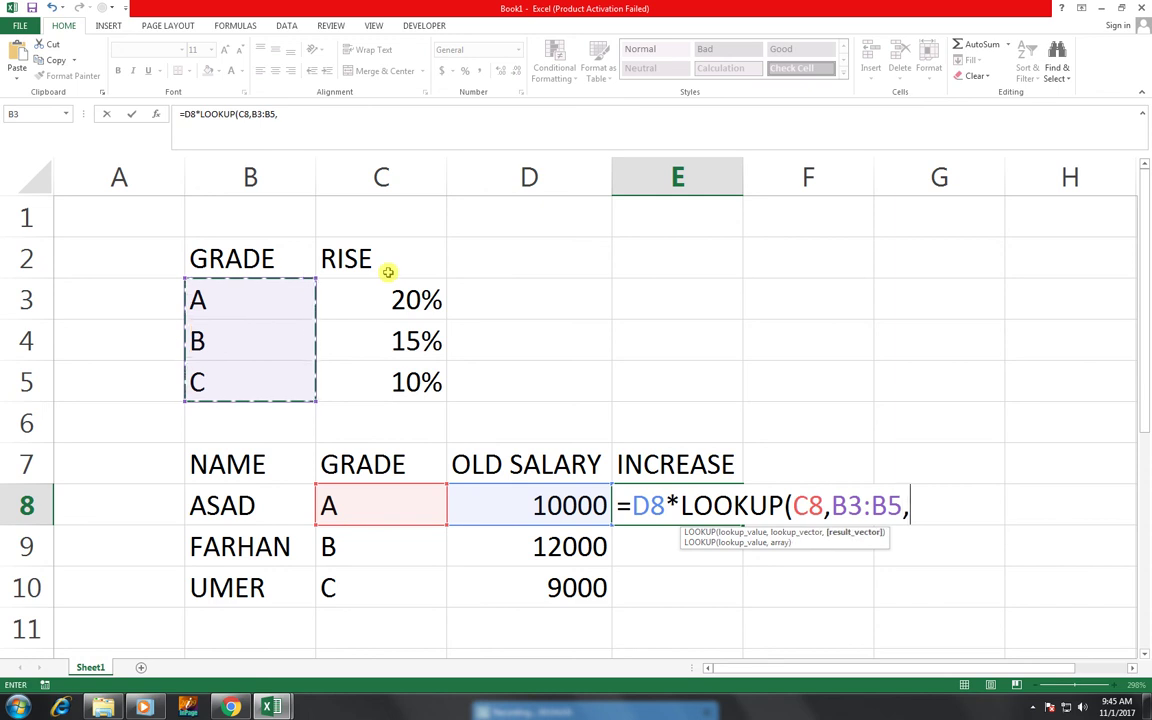
left_click_drag(386, 292, 390, 371)
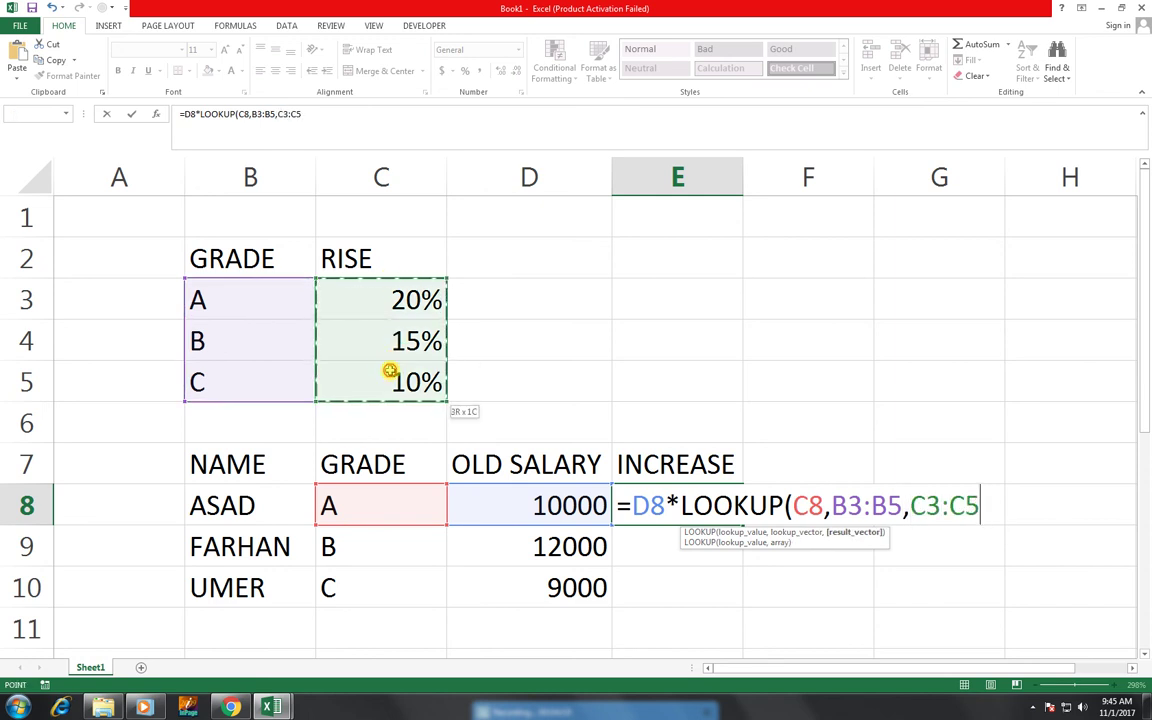
type(")")
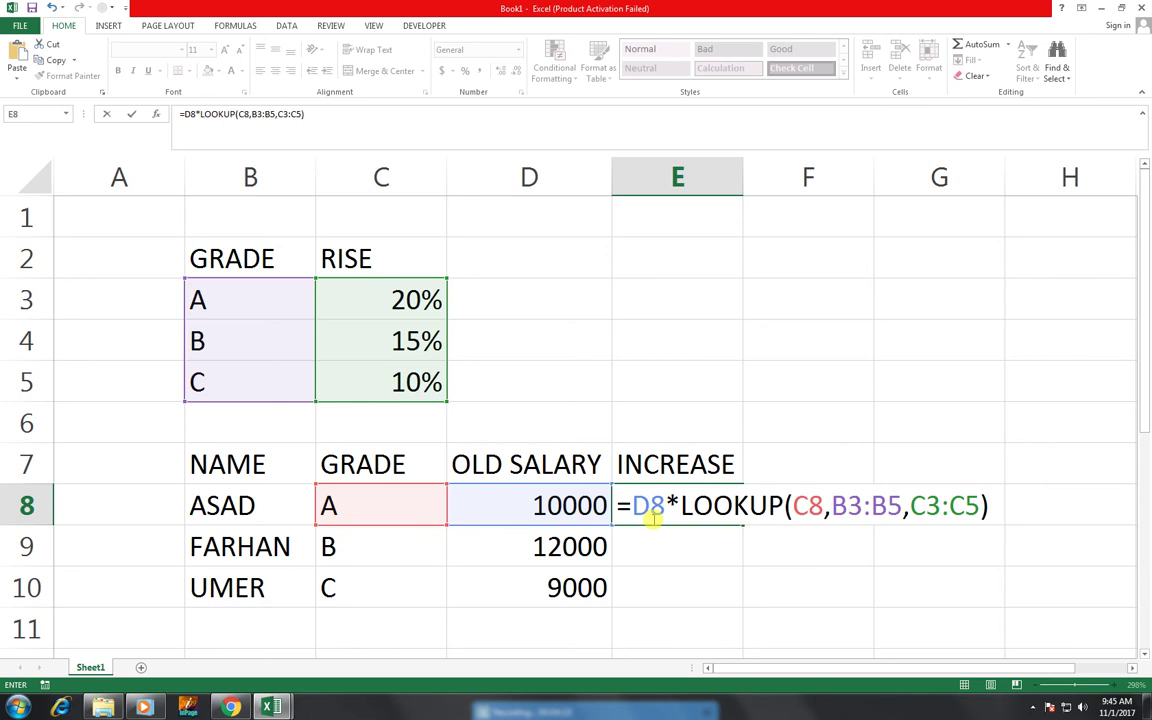
key("Return")
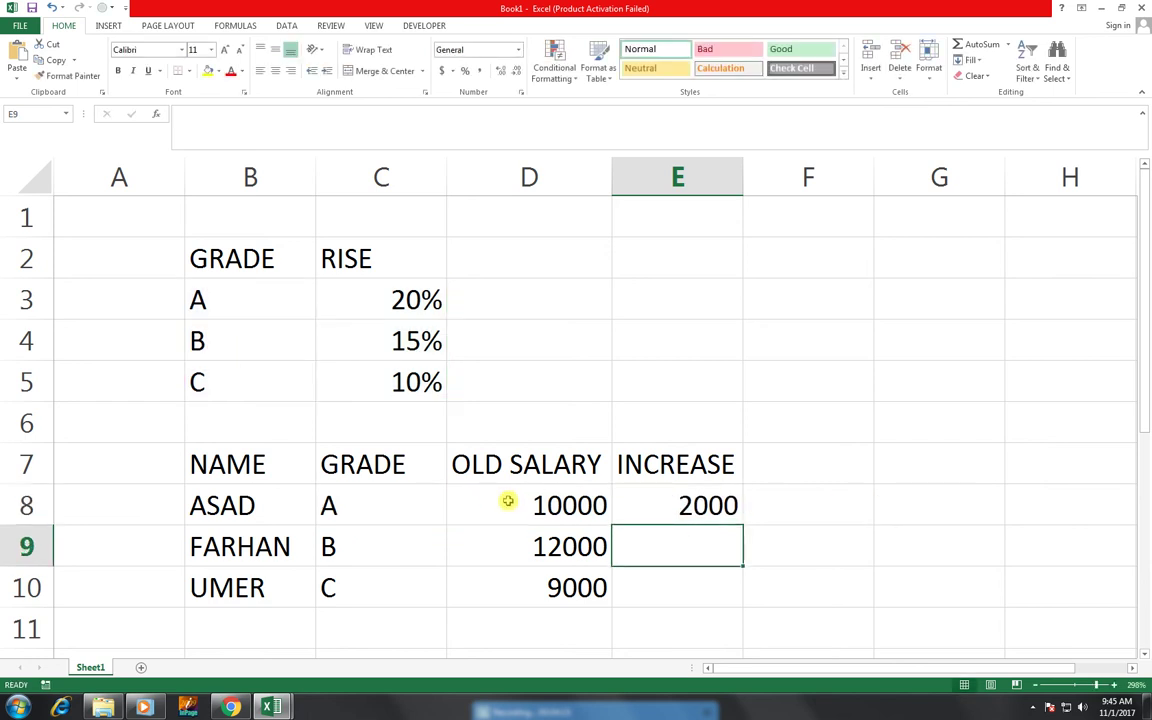
left_click(693, 507)
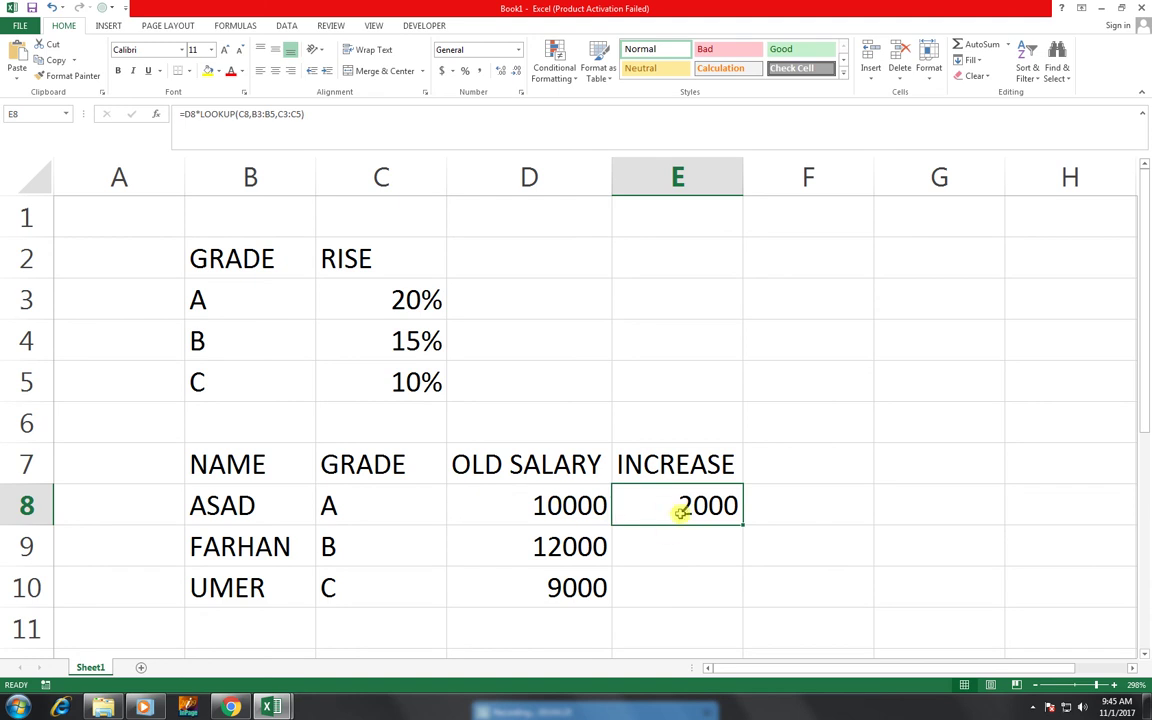
double_click(678, 509)
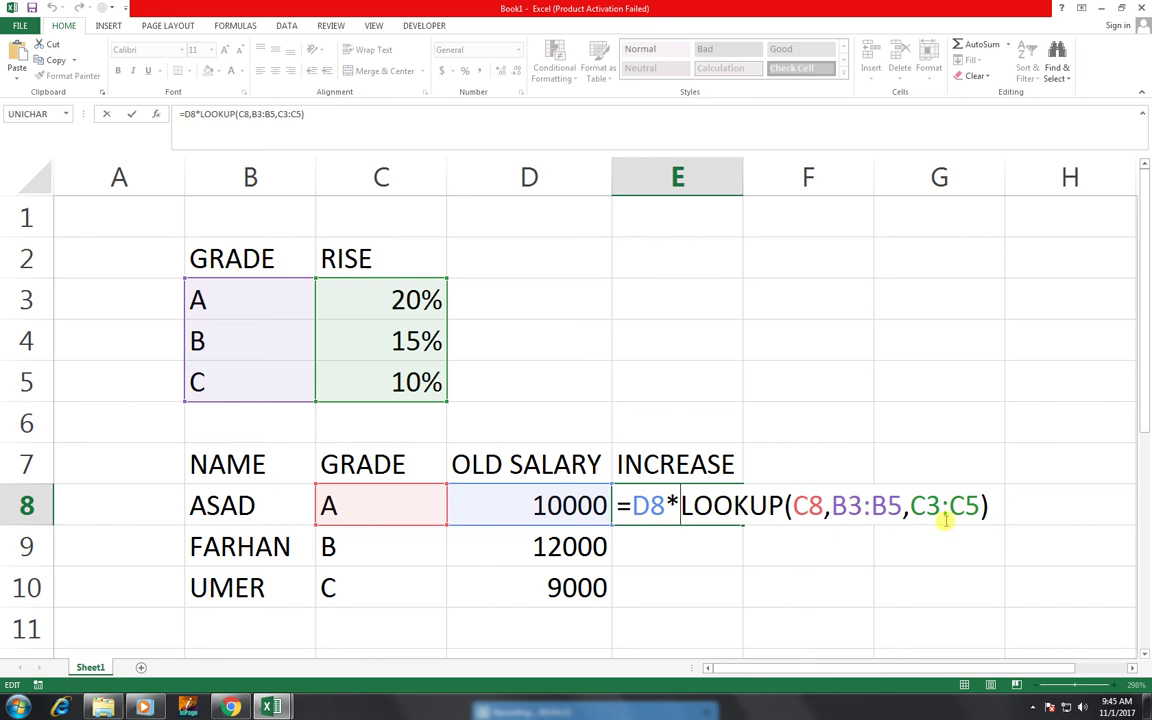
Append +D8 to E8's LOOKUP formula so ASAD's increase shows 12000
left_click(995, 504)
type("+")
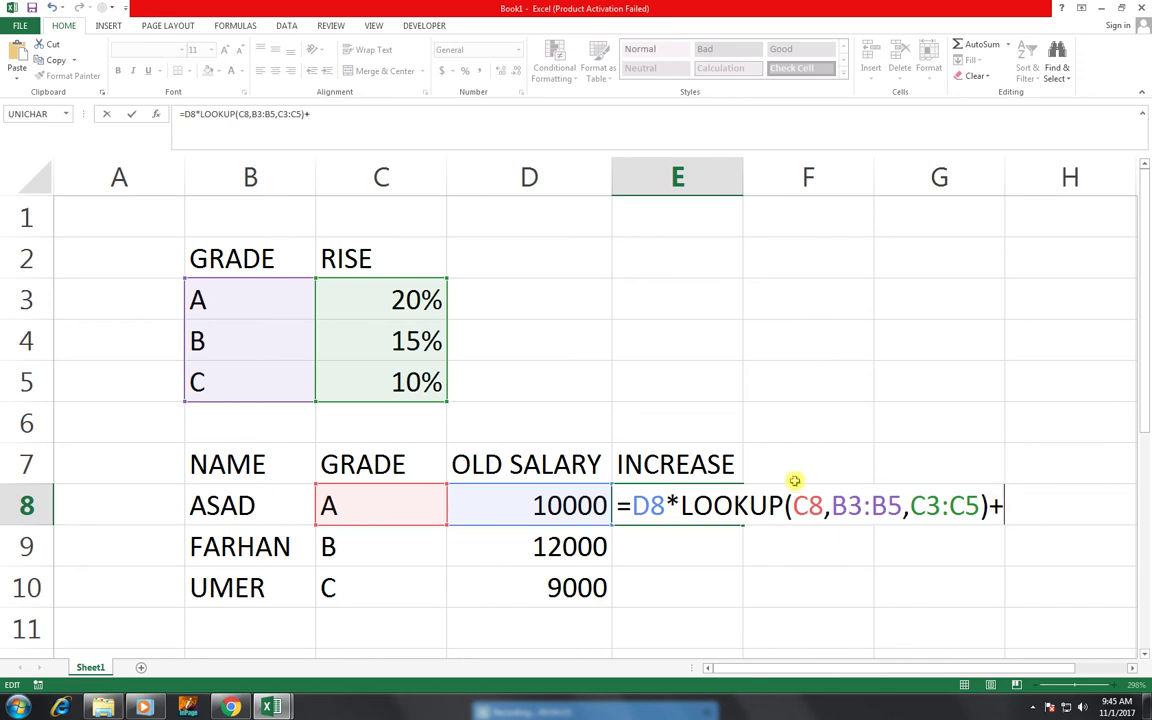
left_click(528, 512)
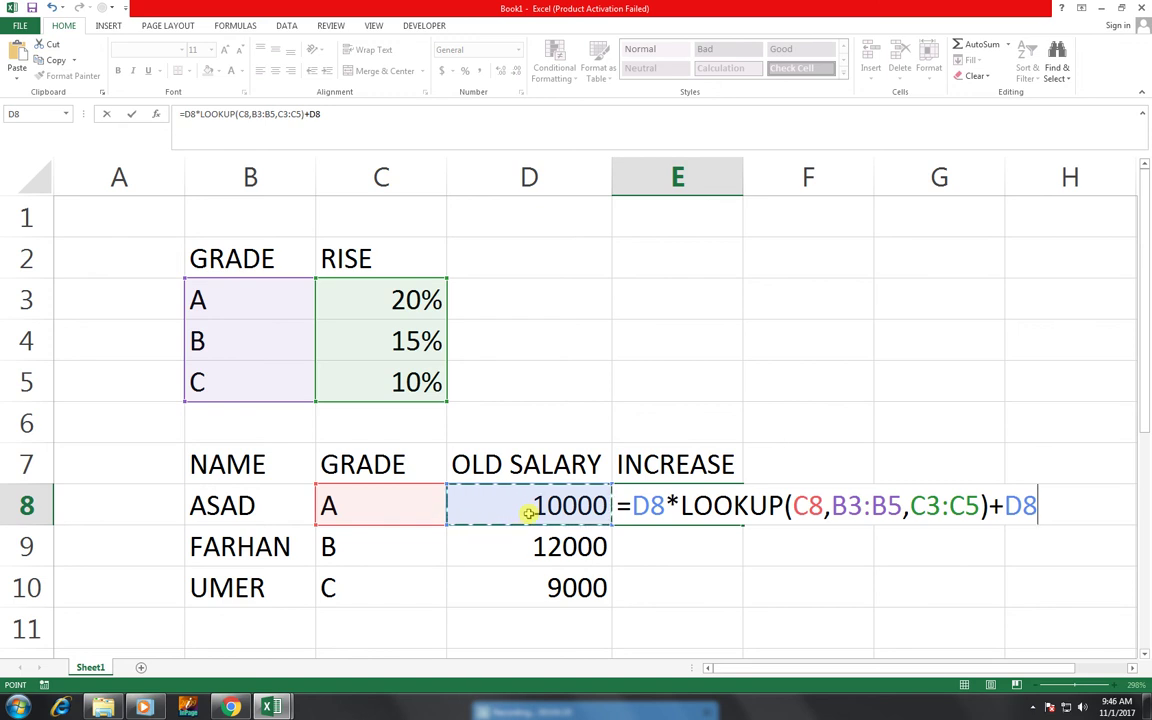
key("Return")
left_click(704, 495)
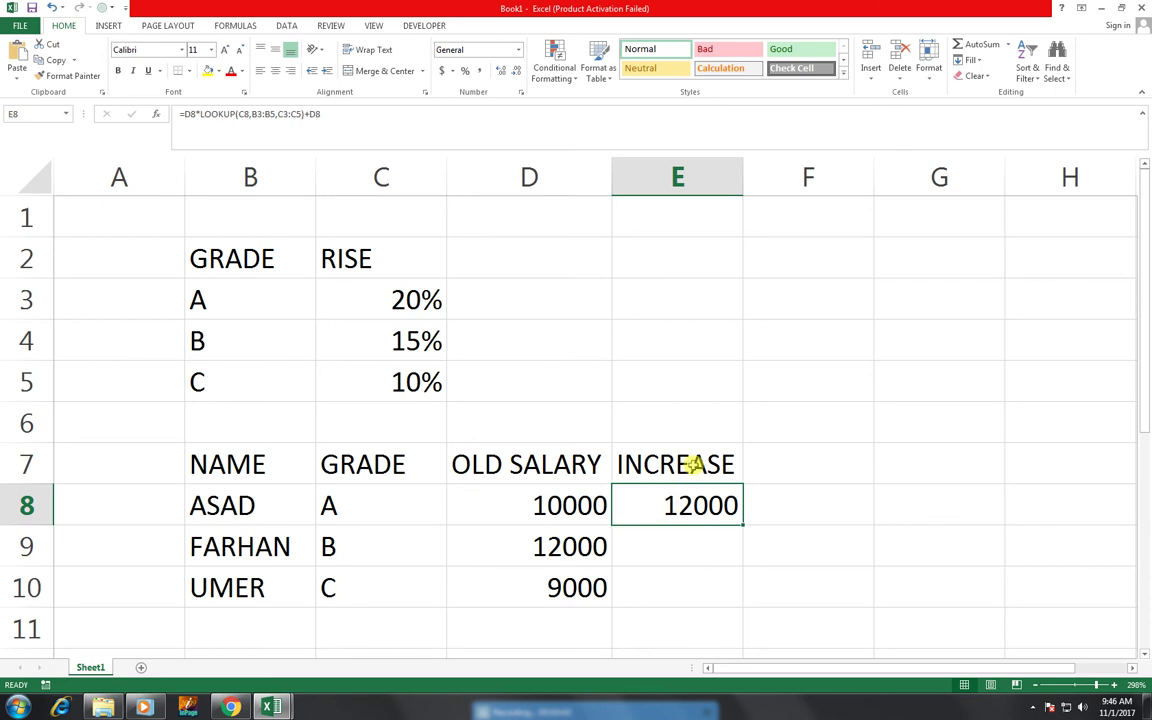
double_click(646, 509)
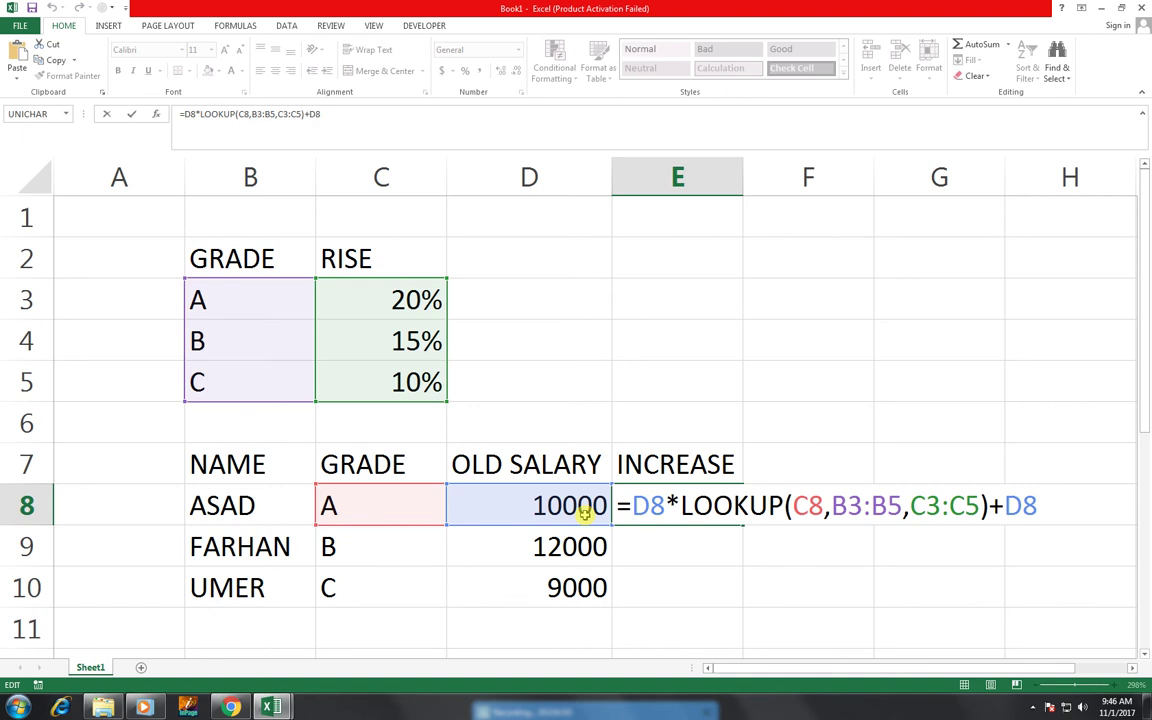
key("Return")
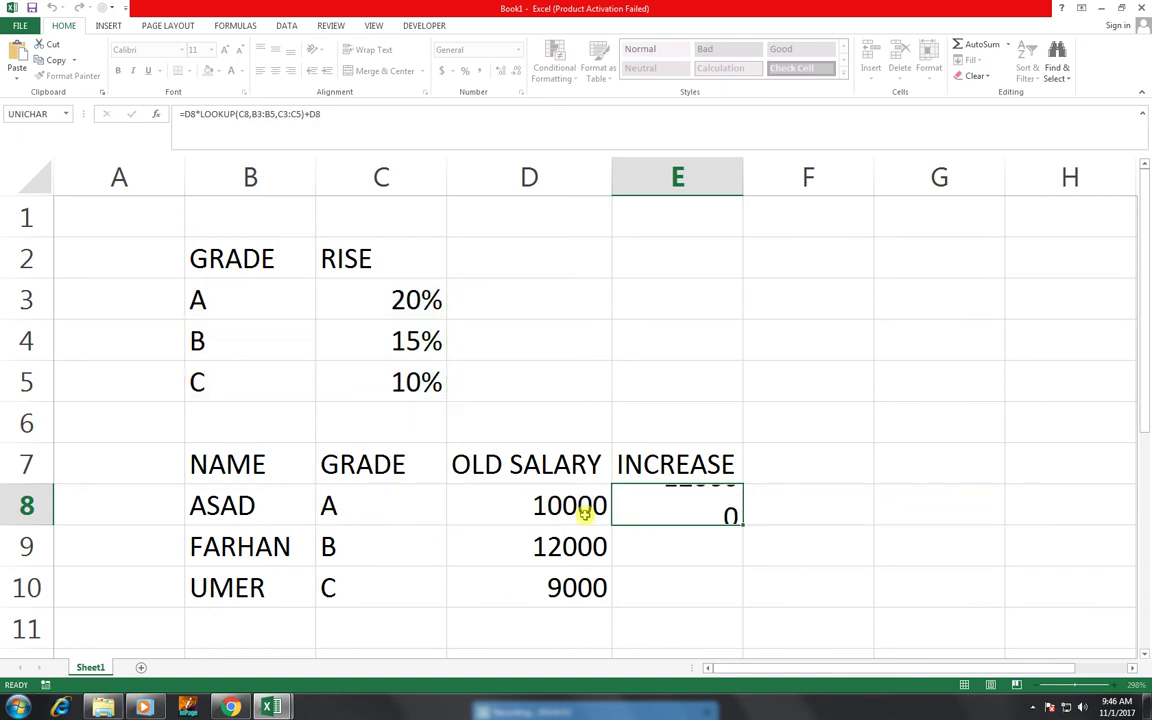
Fill E8's formula down to E10, giving 13800 and 9900
left_click(683, 507)
left_click_drag(742, 525, 741, 594)
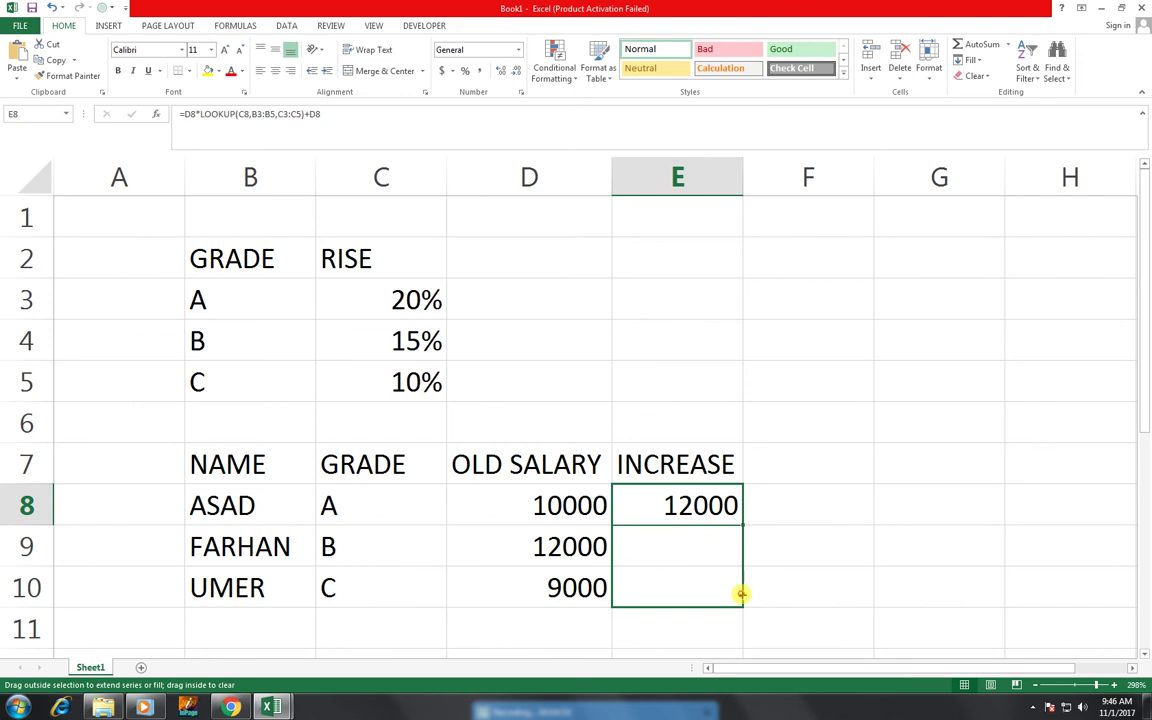
left_click_drag(741, 594, 741, 595)
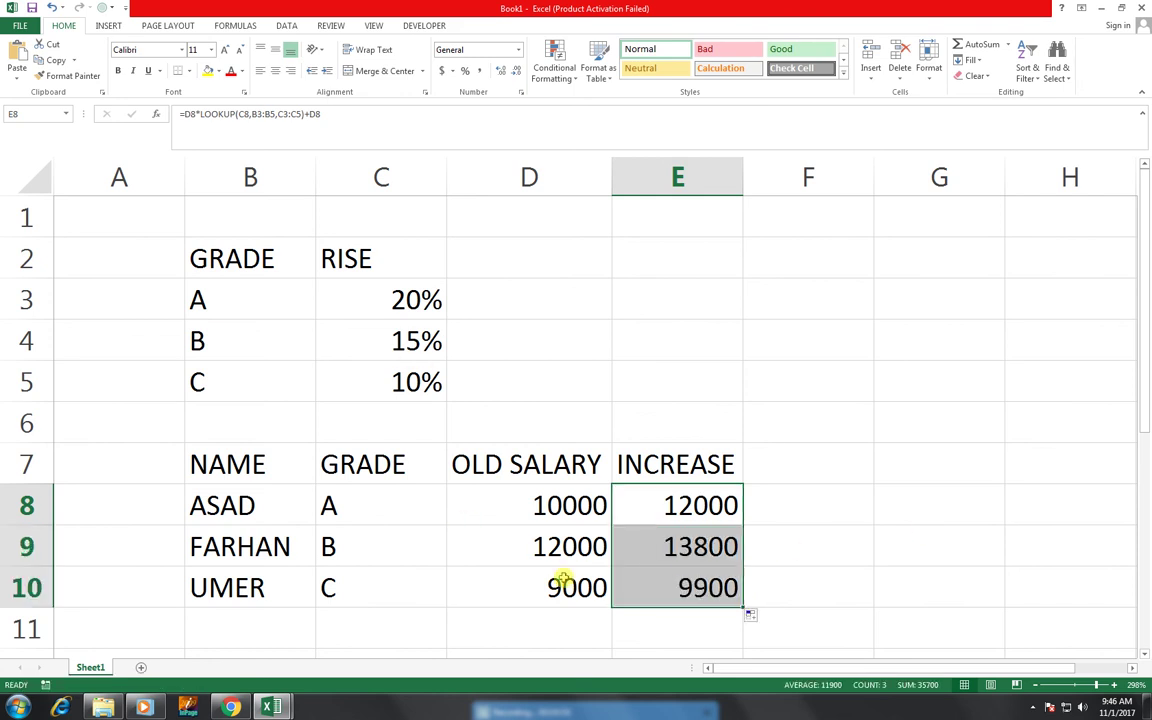
left_click(862, 511)
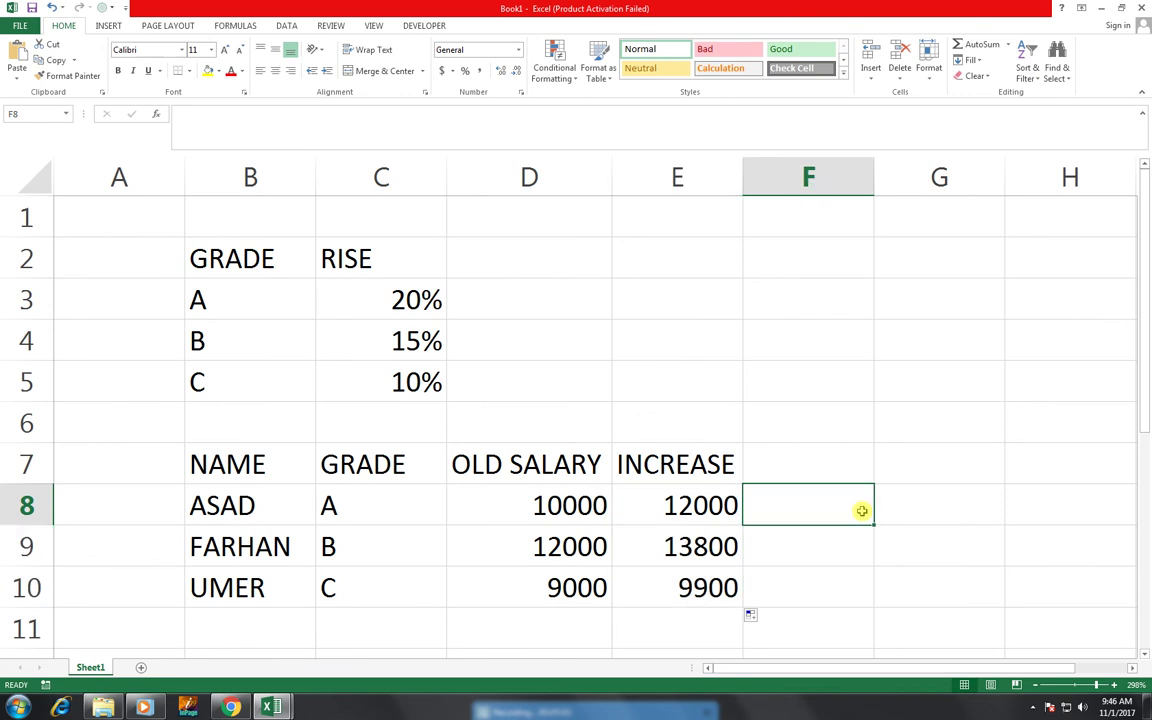
Enter =D8*20%+D8 in F8 and fill it down to F10
type("=")
key("Left")
key("Left")
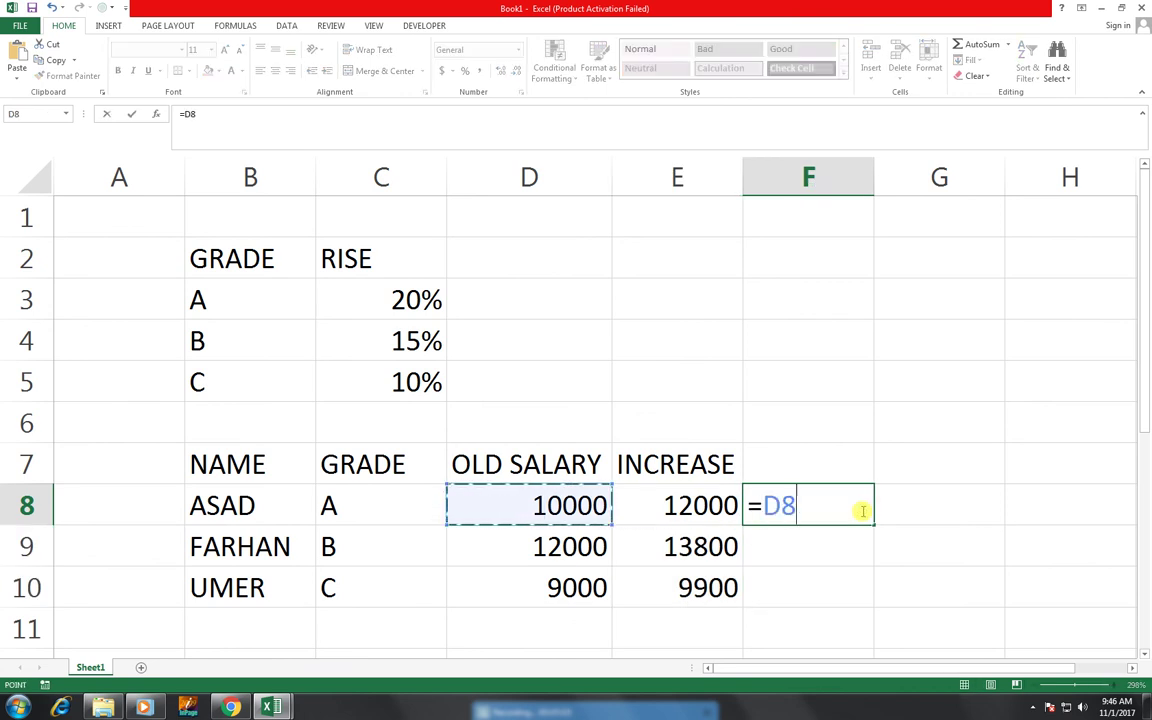
type("*")
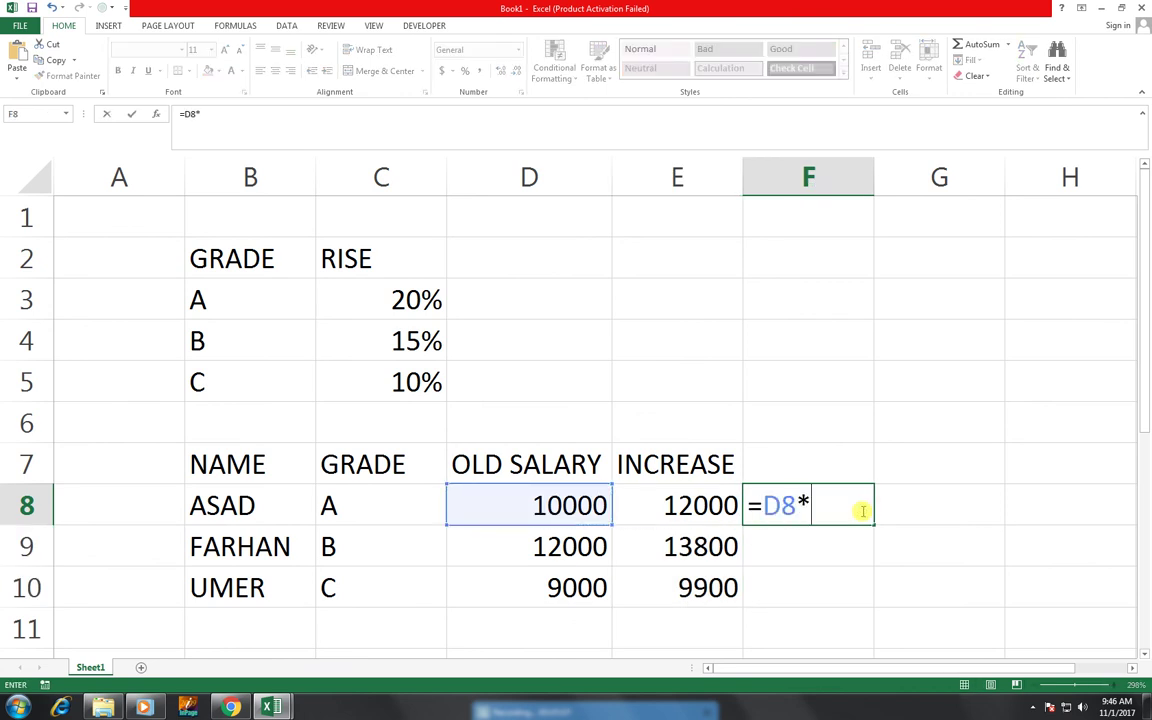
type("20%")
key("Return")
left_click(861, 508)
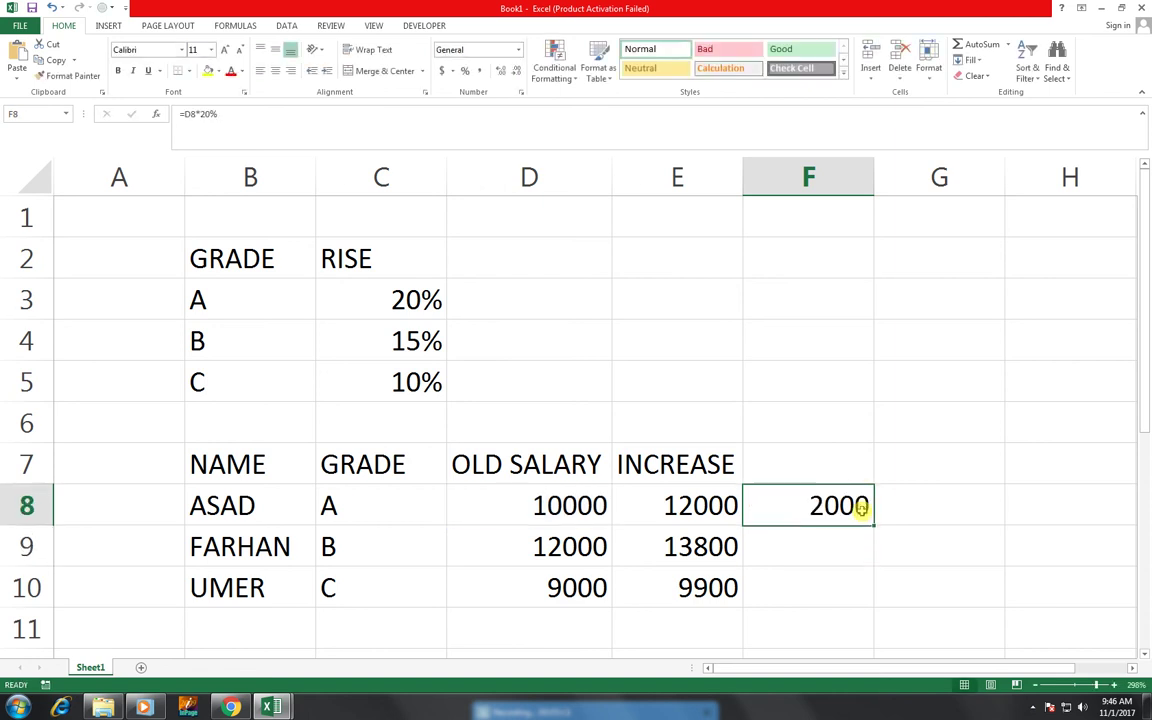
left_click(218, 114)
type("+")
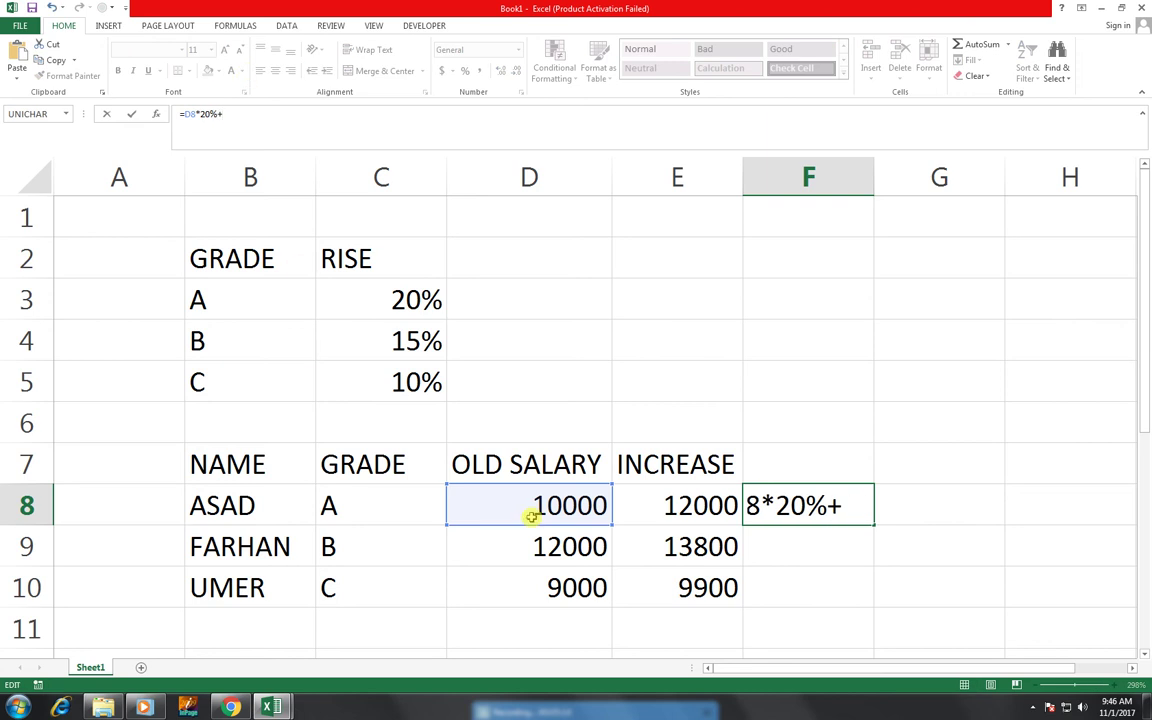
left_click(531, 517)
key("Return")
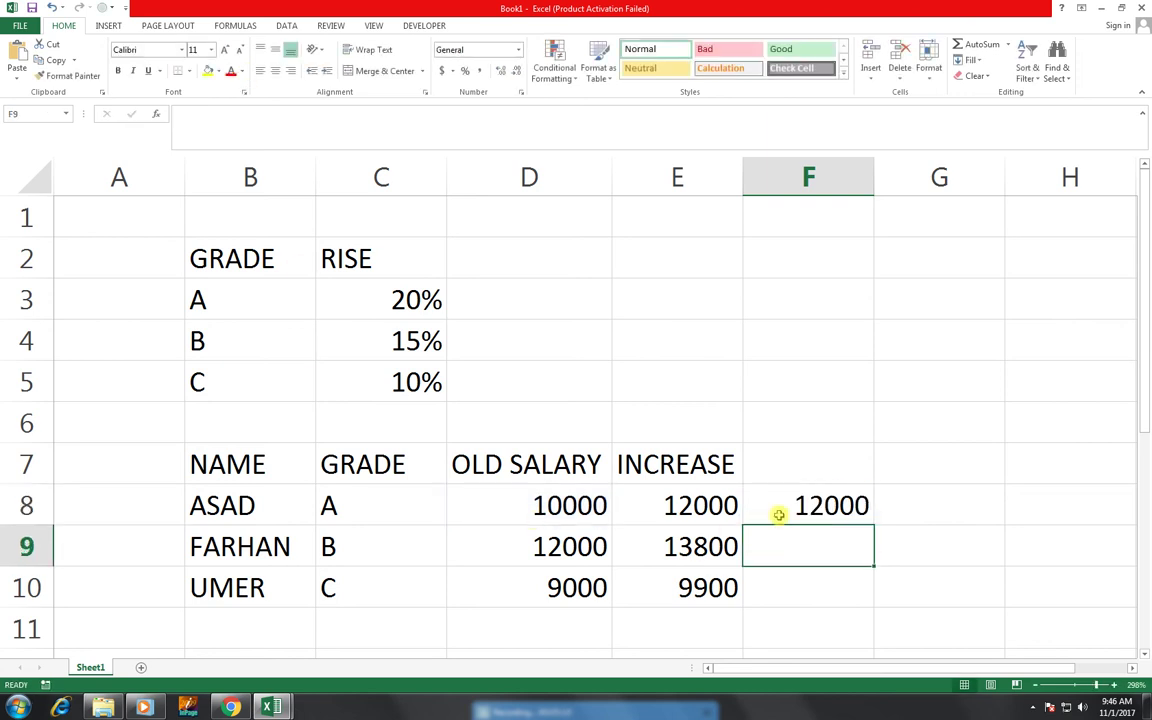
double_click(874, 526)
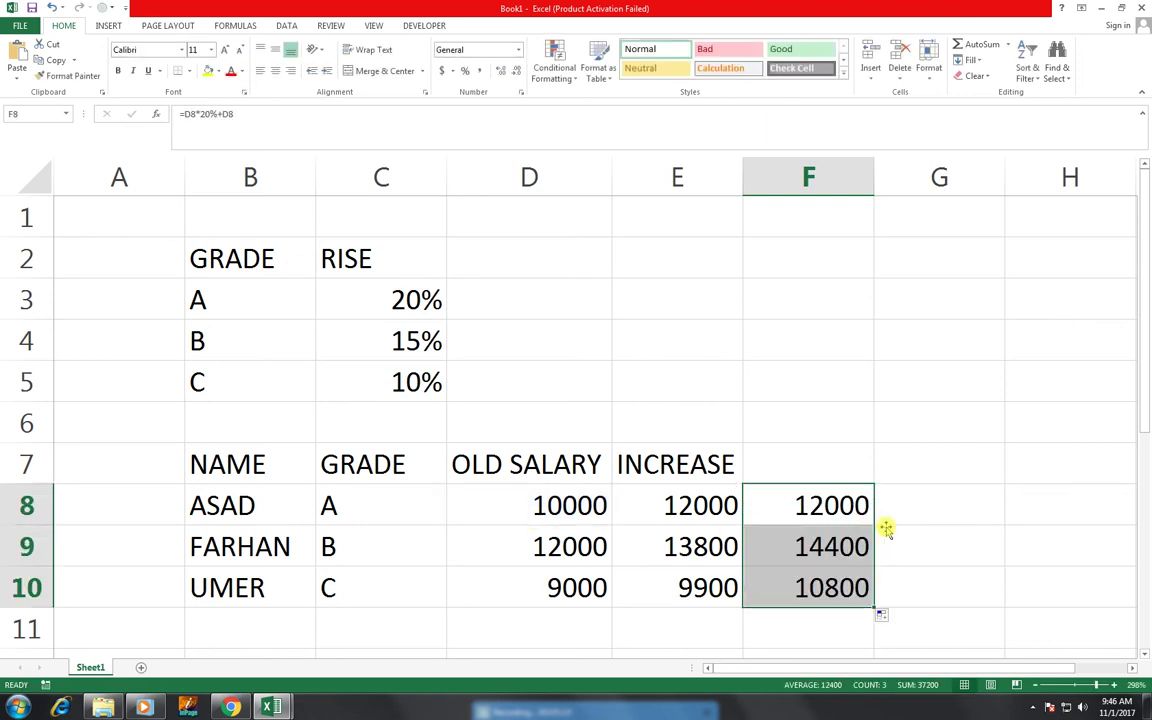
Delete the column F trial results, review E8's LOOKUP formula, and add a blank Sheet2
left_click_drag(820, 469, 818, 581)
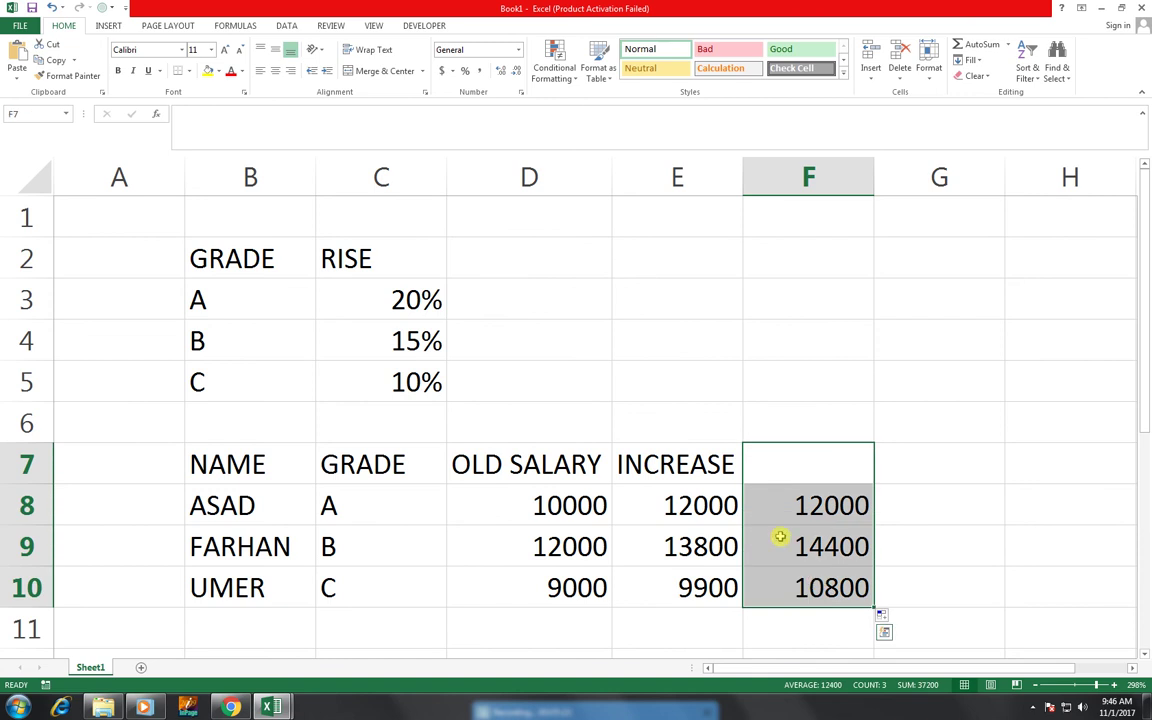
key("Delete")
left_click(657, 501)
double_click(656, 507)
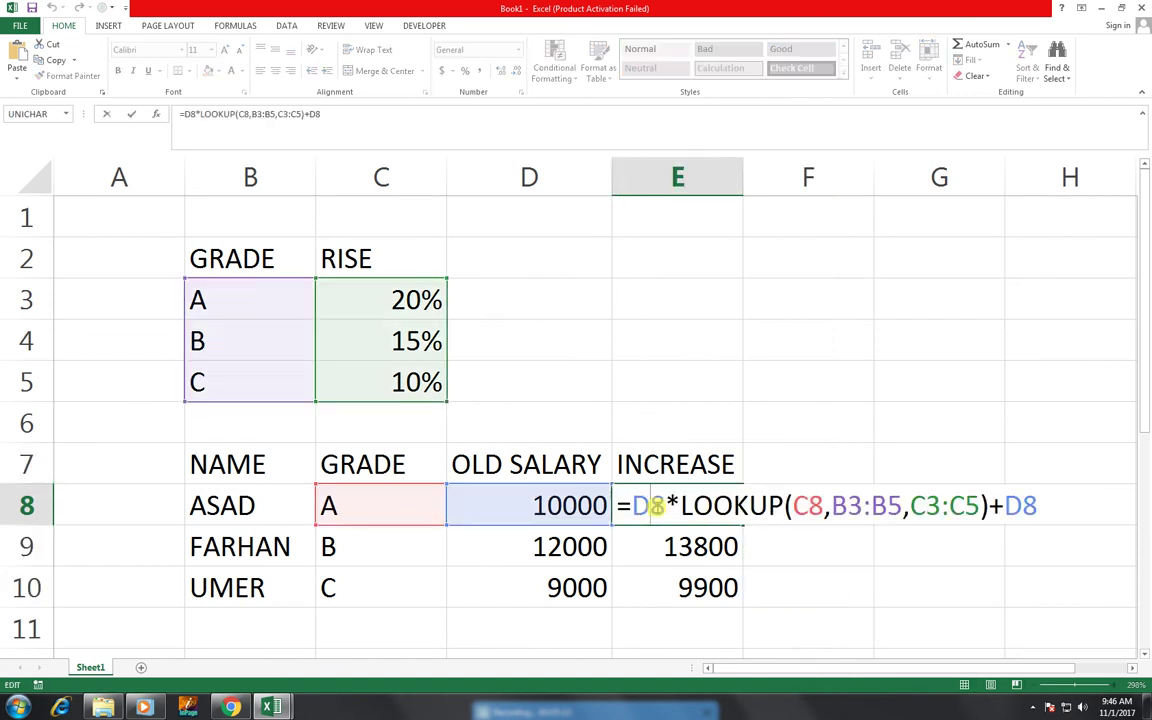
key("Return")
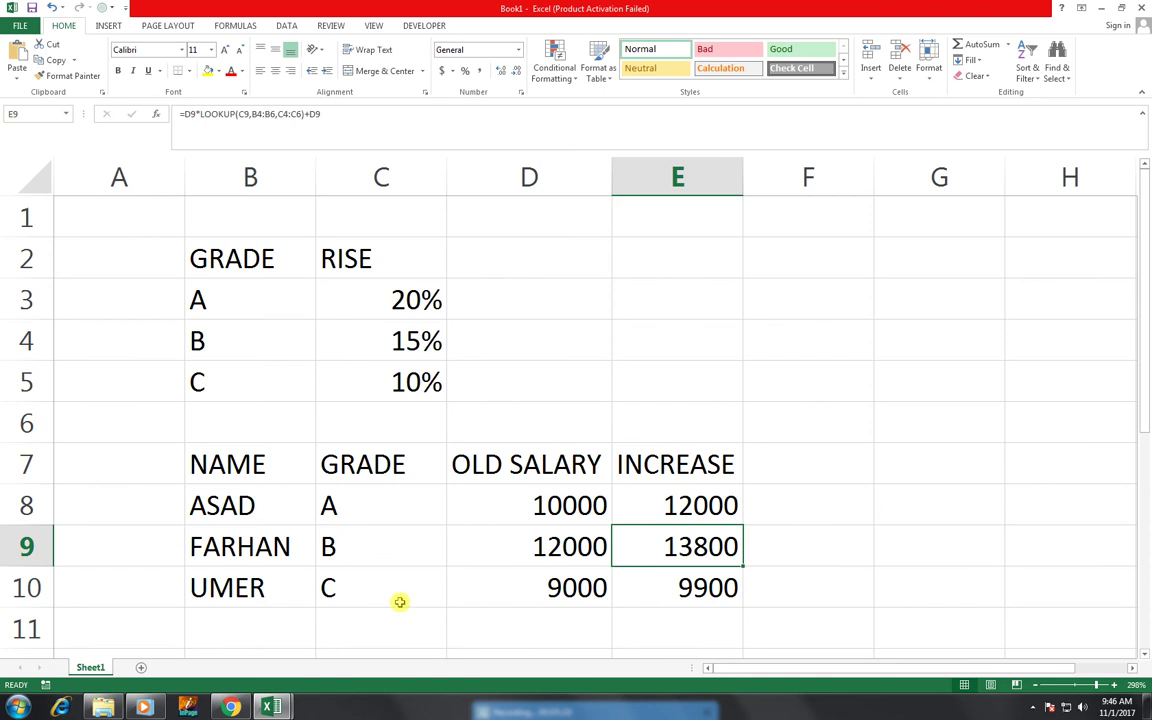
left_click(140, 668)
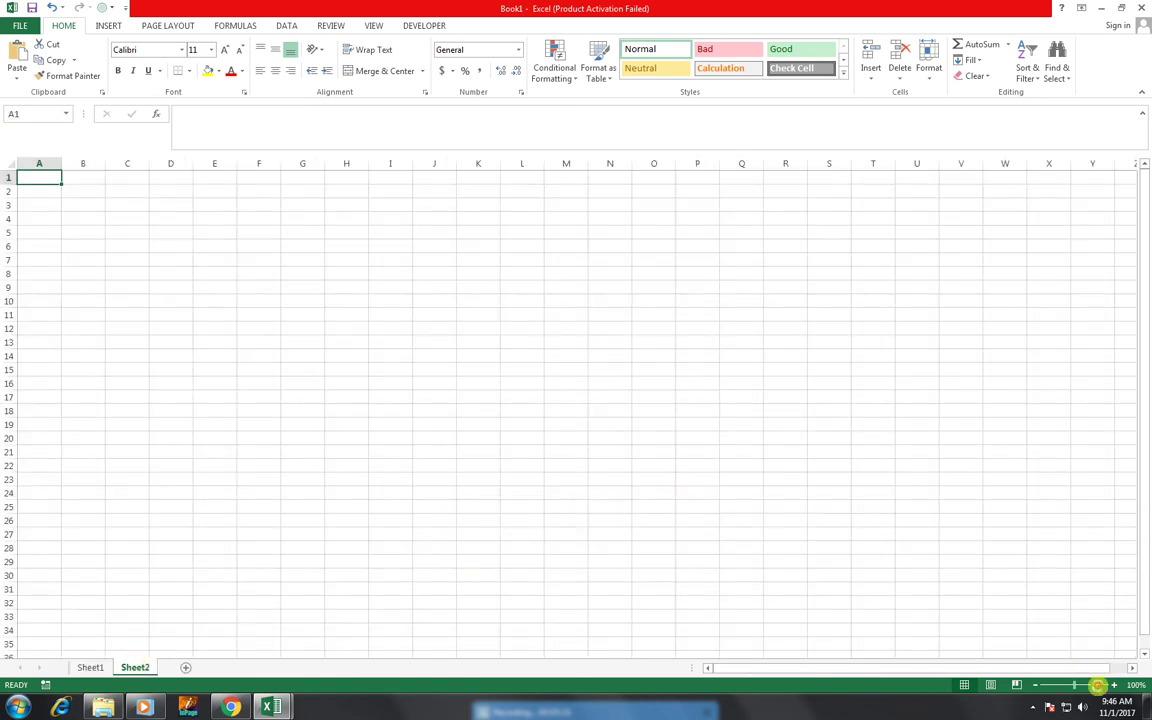
Enter the scores 90, 85, 74, 40, 20, 30, 50 in A2:A8
left_click_drag(1074, 684, 1108, 684)
left_click(183, 275)
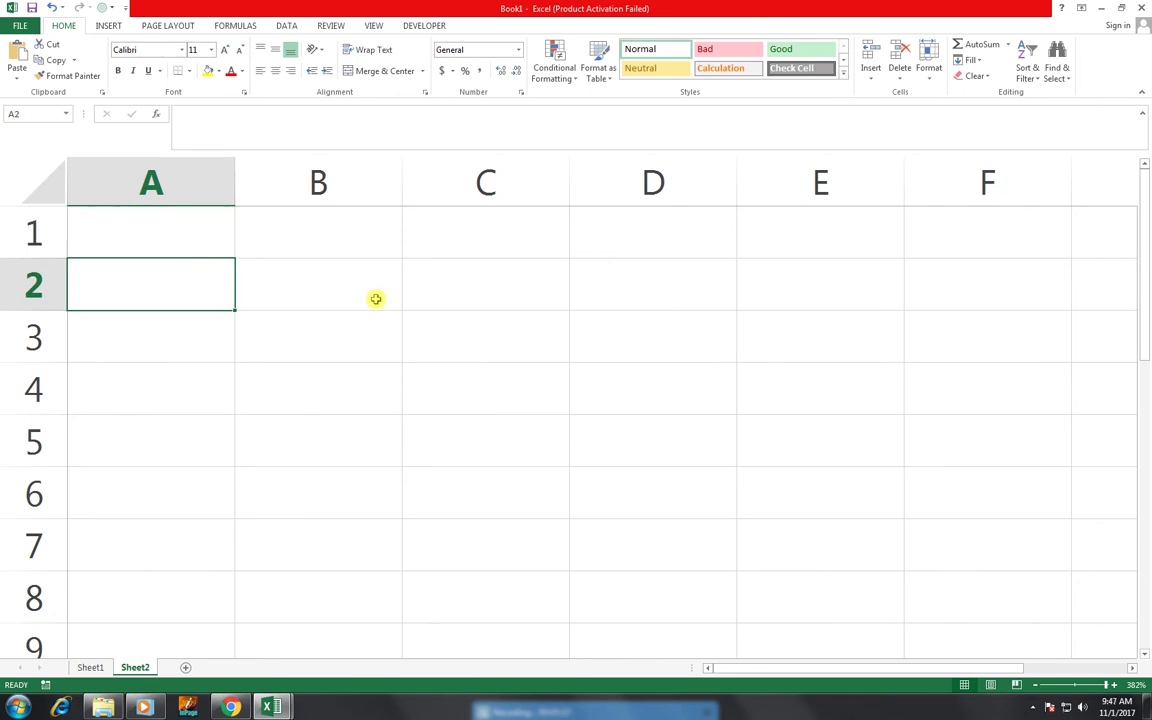
type("90")
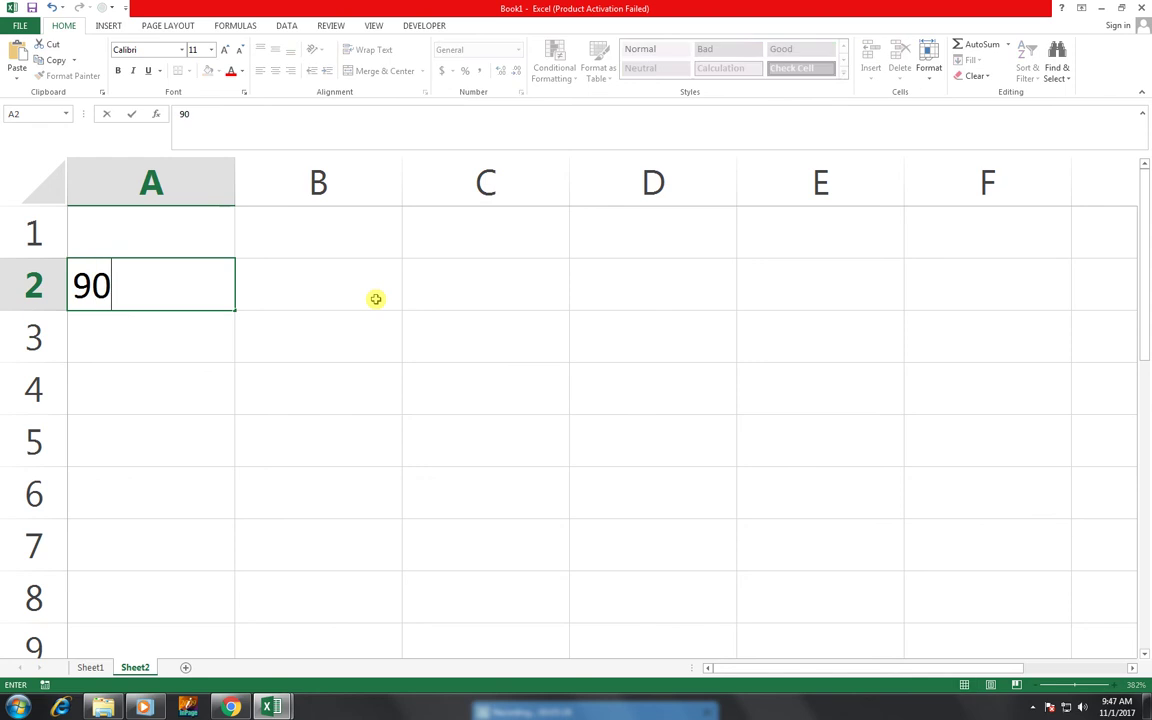
key("Return")
type("85")
key("Return")
type("74")
key("Return")
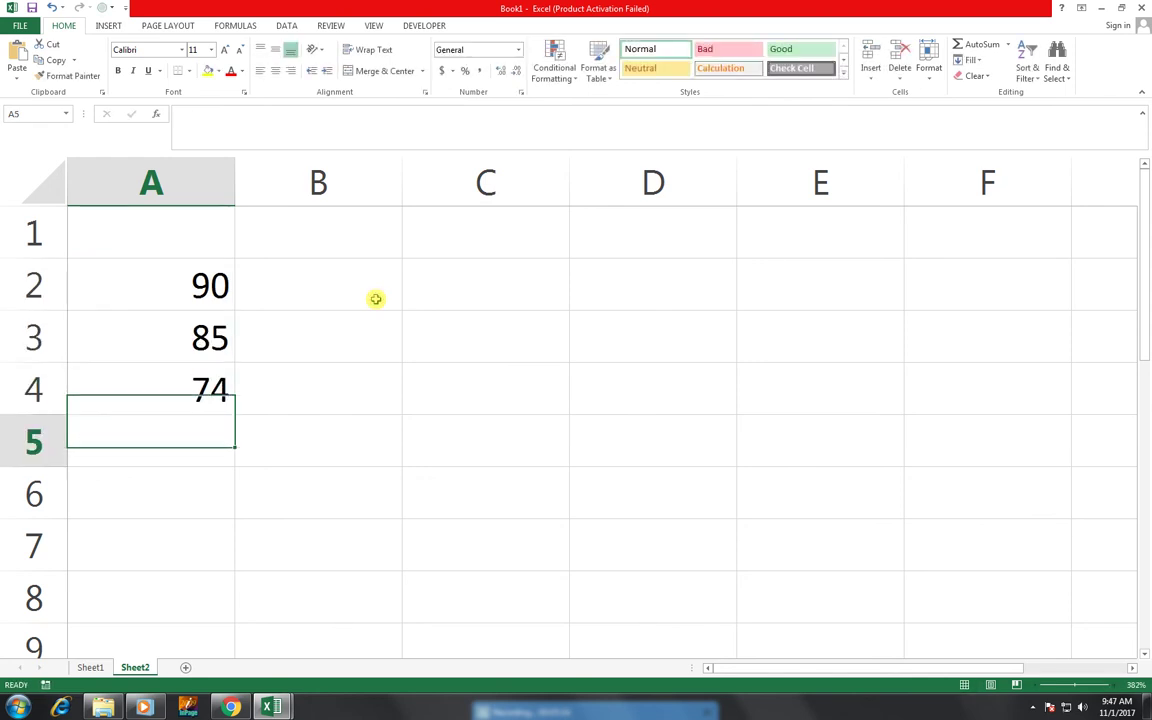
type("40")
key("Return")
type("20")
key("Return")
type("30")
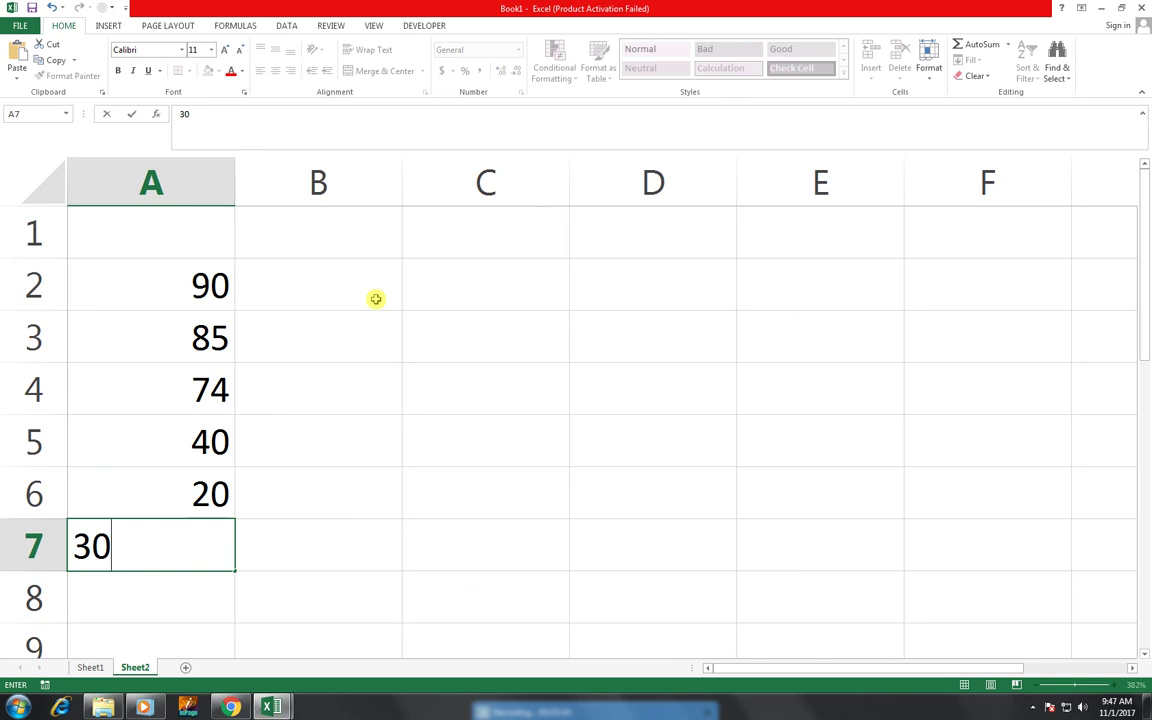
key("Return")
type("50")
key("Tab")
key("Tab")
key("Tab")
key("Tab")
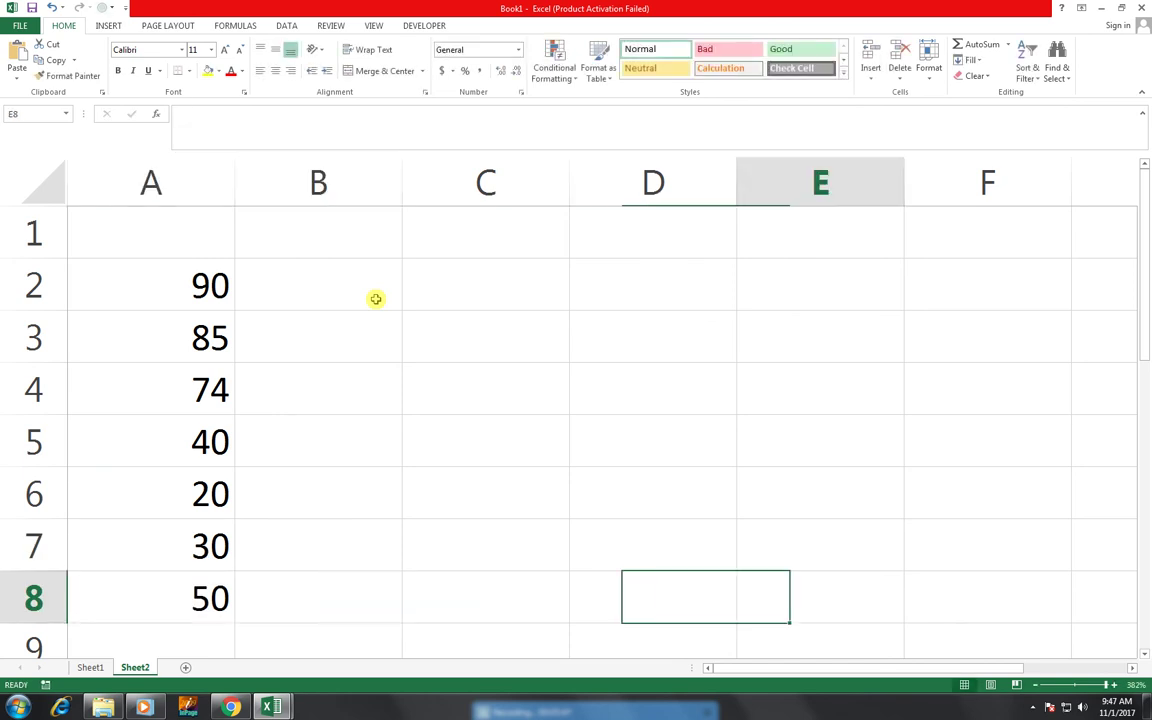
Enter the thresholds 0, 40, 80, 100 in E2:E5
key("Up")
key("Up")
key("Up")
key("Up")
key("Up")
key("Up")
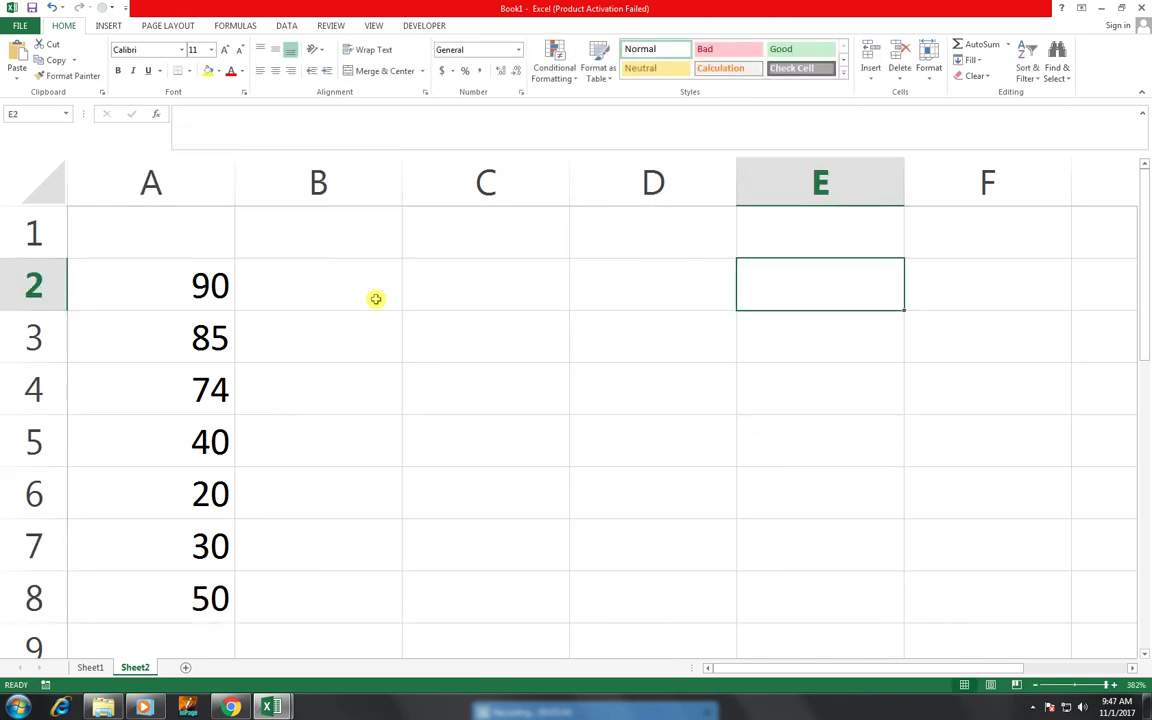
type("0 40")
key("Return")
type("80")
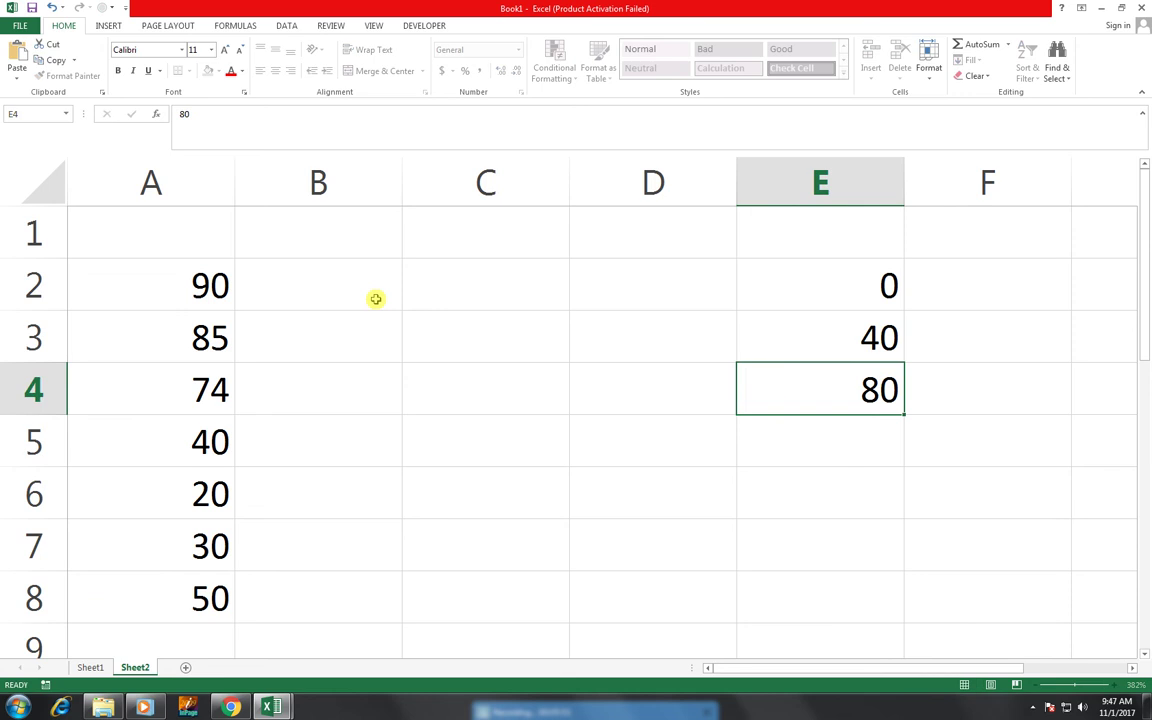
key("Return")
type("100")
key("Tab")
key("Up")
key("Up")
key("Up")
key("Up")
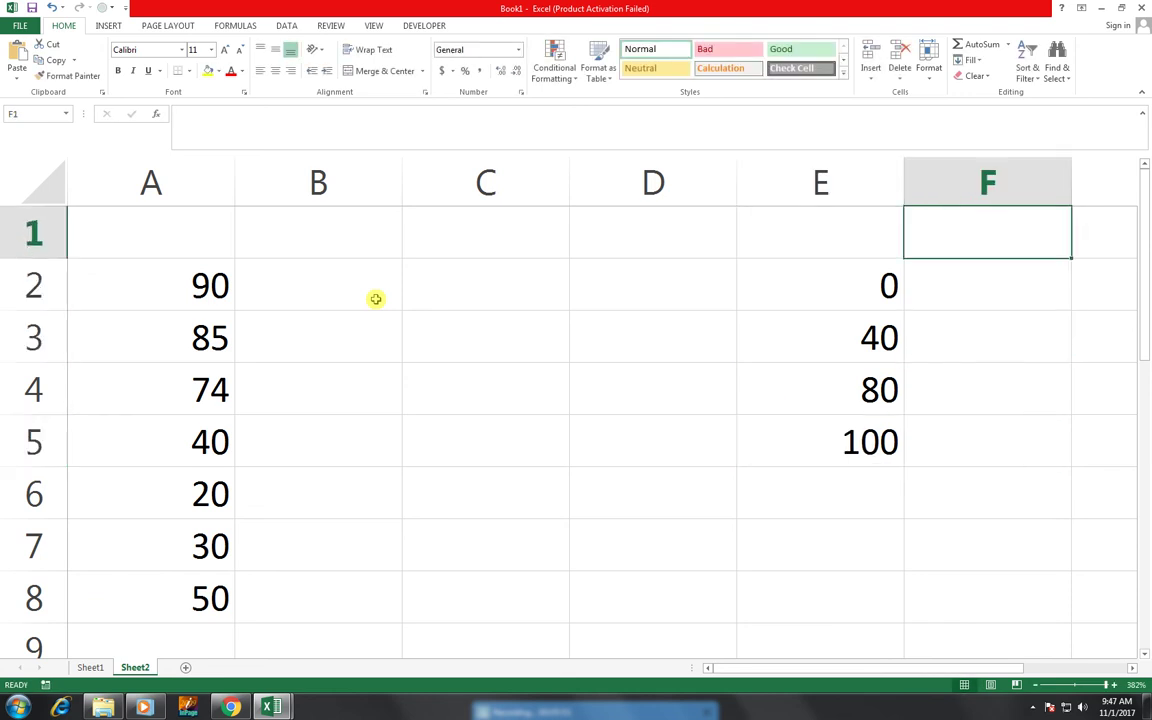
Enter the amounts 500, 1000, 1500, 2000 in F2:F5, correcting the F4 typo
key("Down")
type("500")
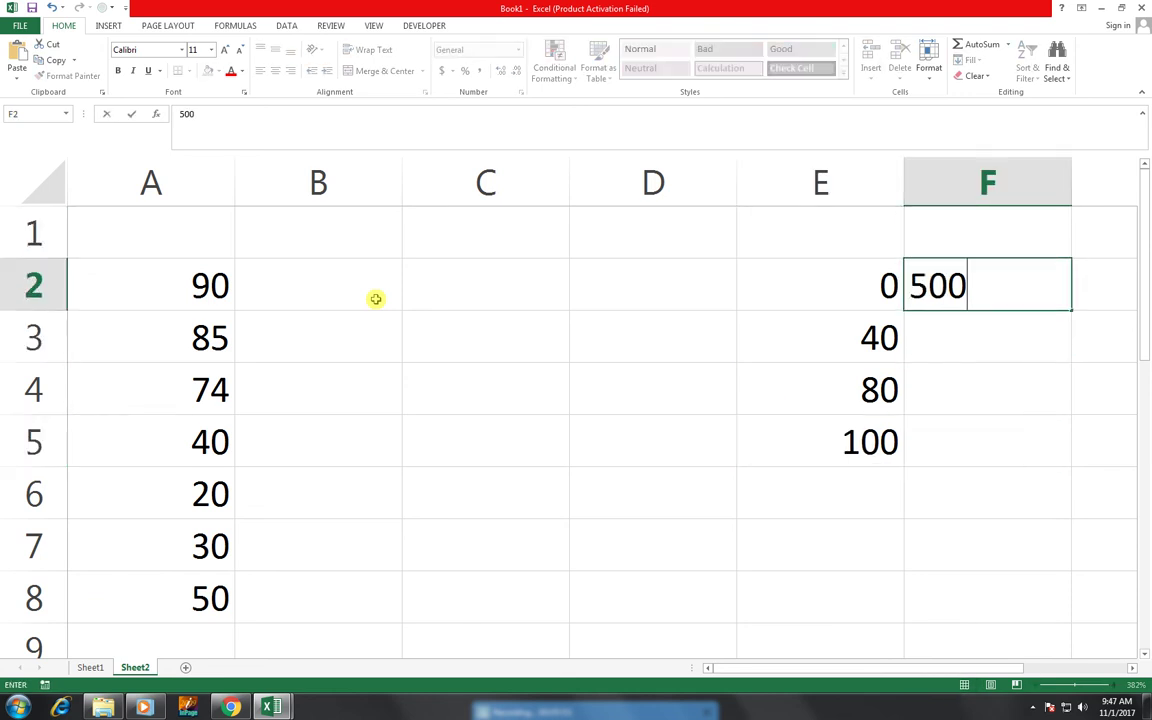
key("Return")
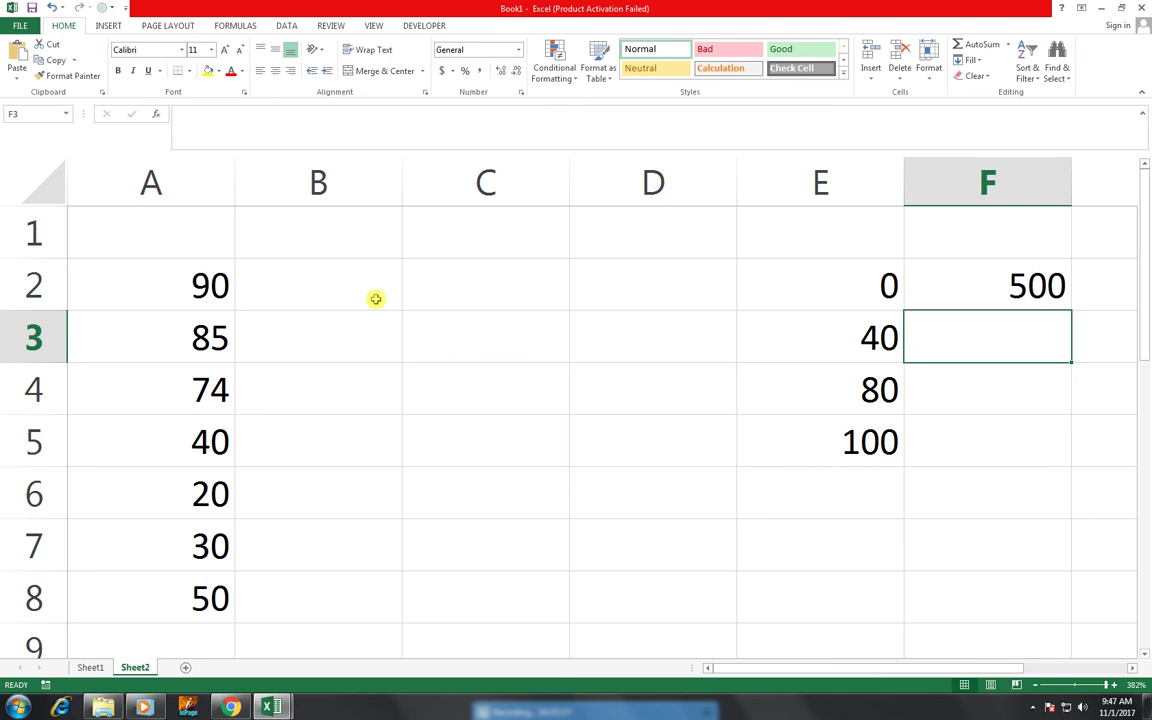
type("1000")
key("Return")
type("15")
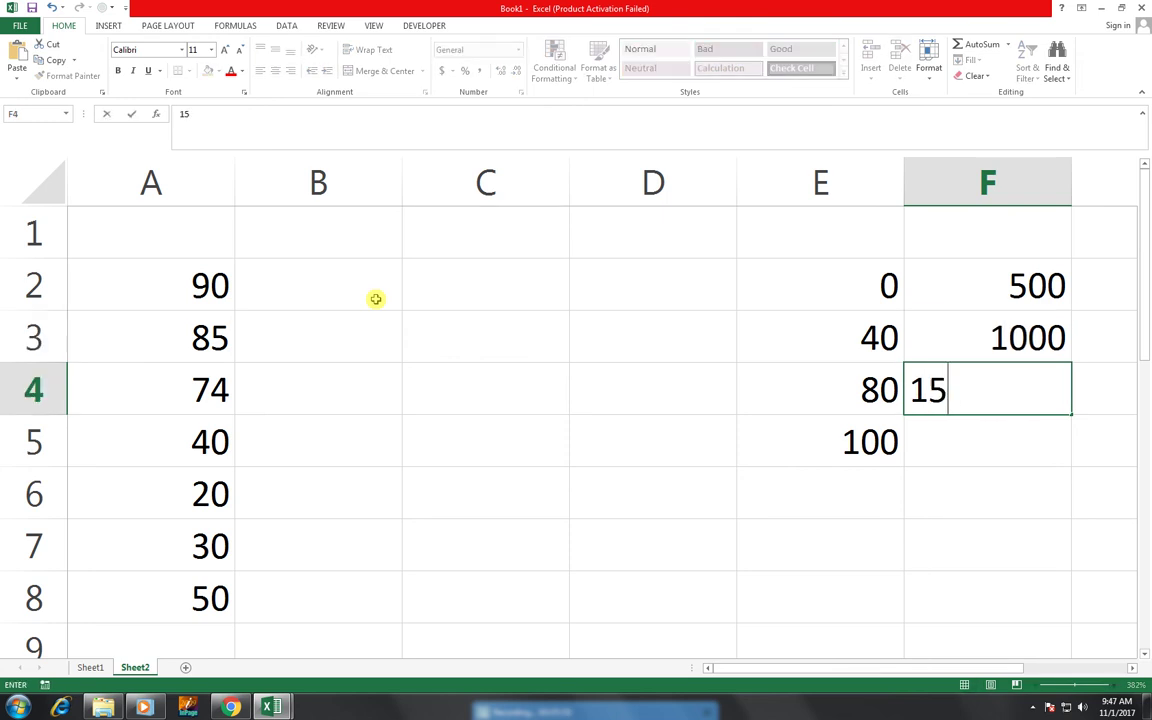
type("000")
key("BackSpace")
type("\\")
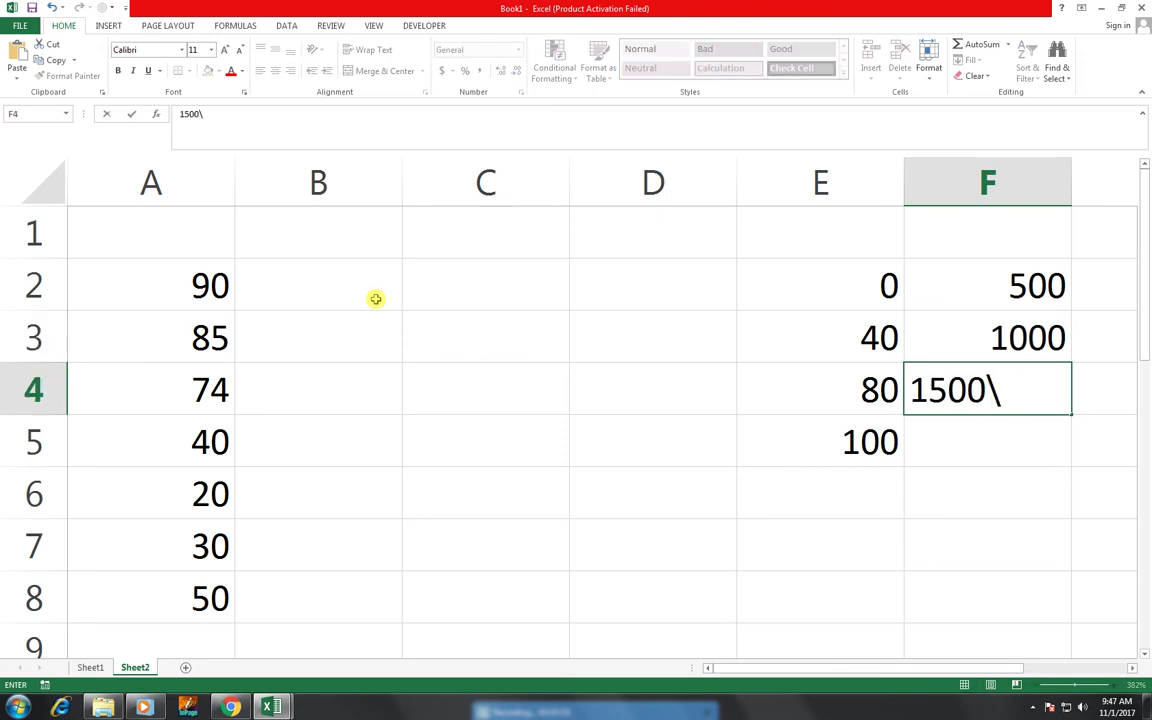
key("Return")
key("Up")
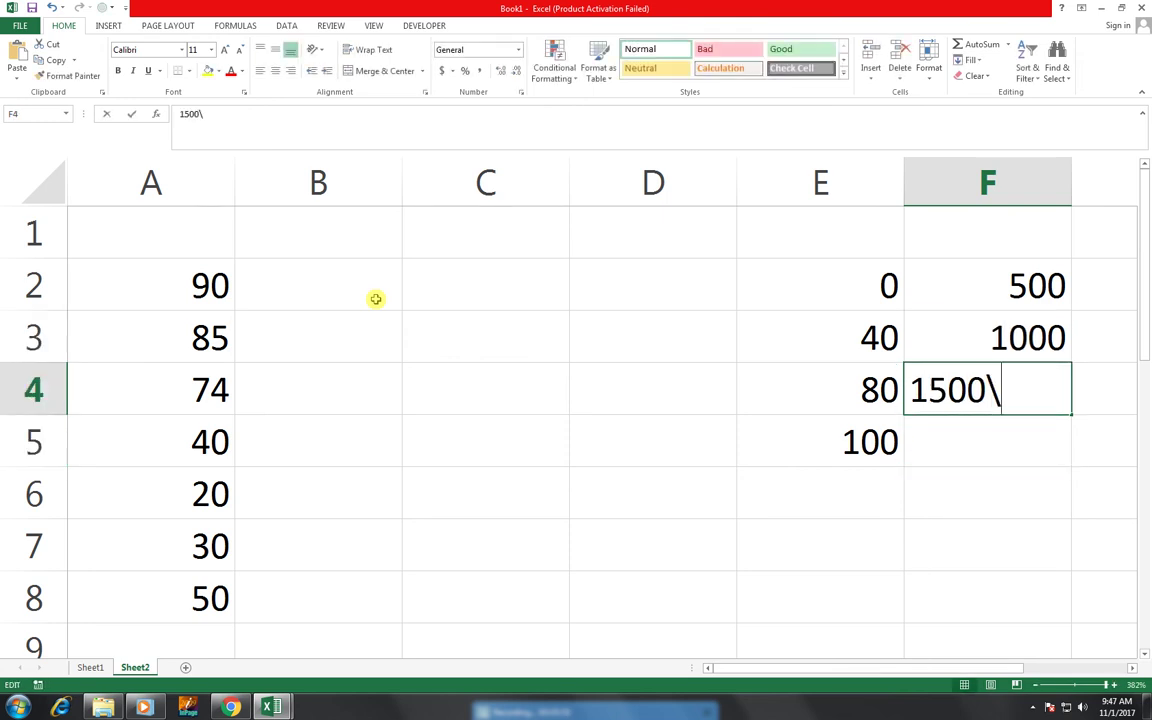
key("F2")
key("BackSpace")
key("Return")
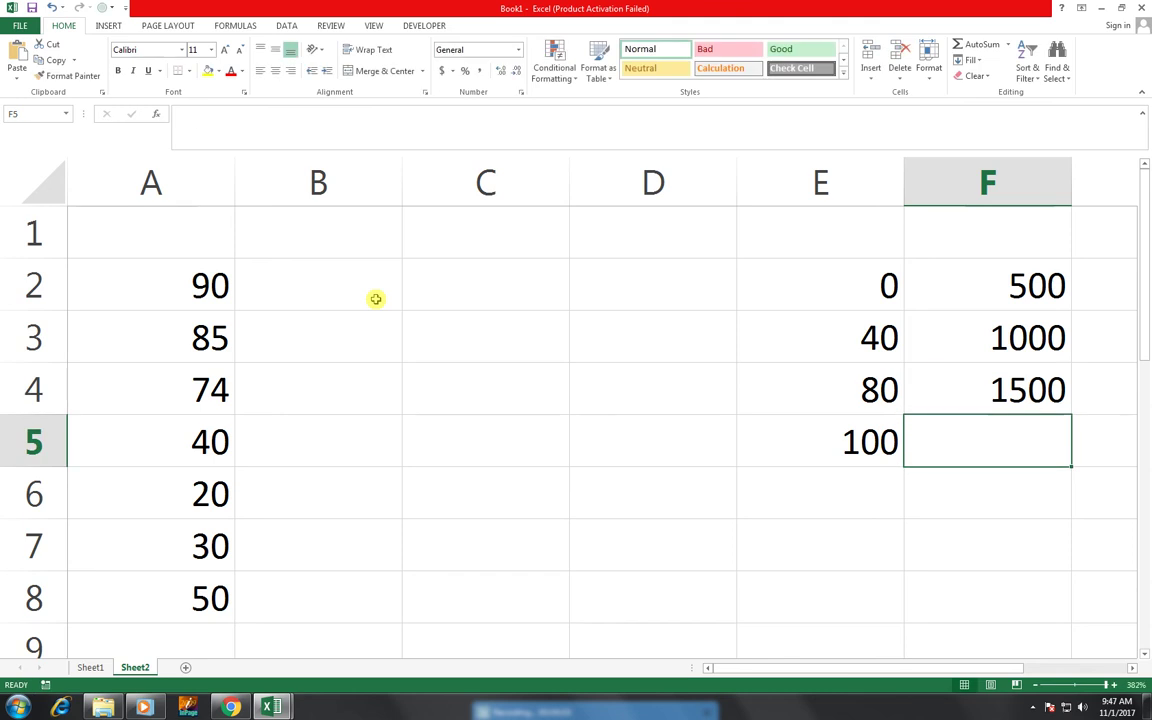
type("2000")
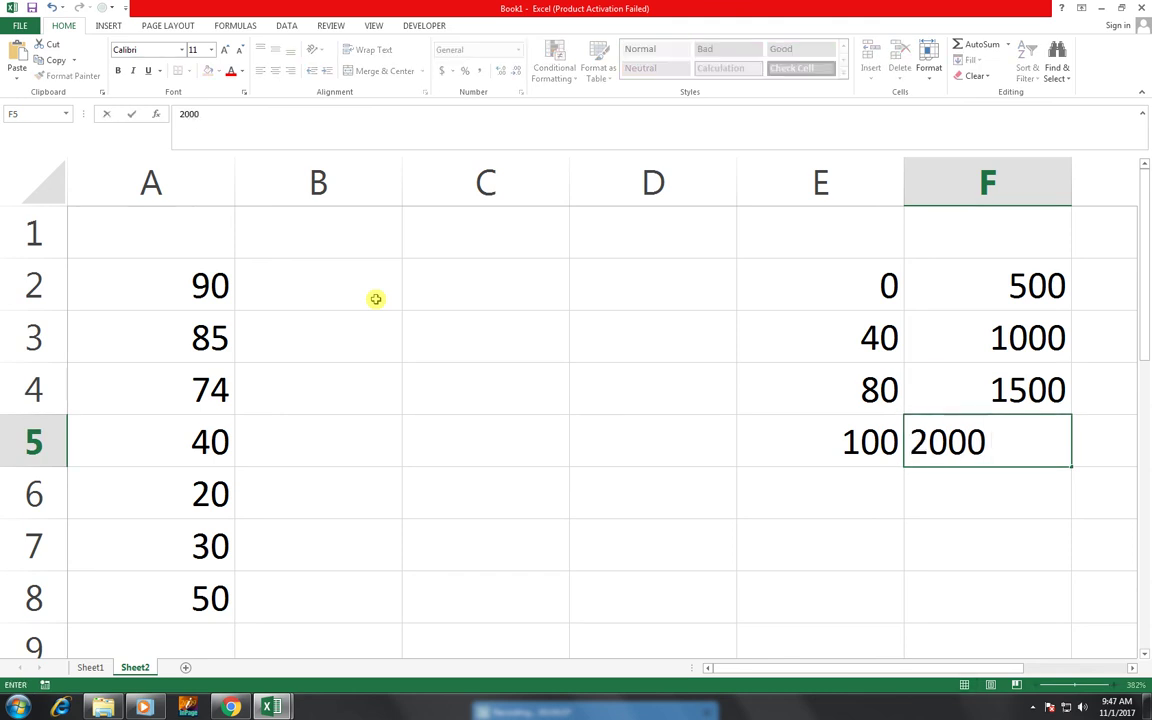
key("Left")
key("Left")
key("Left")
key("Left")
key("Up")
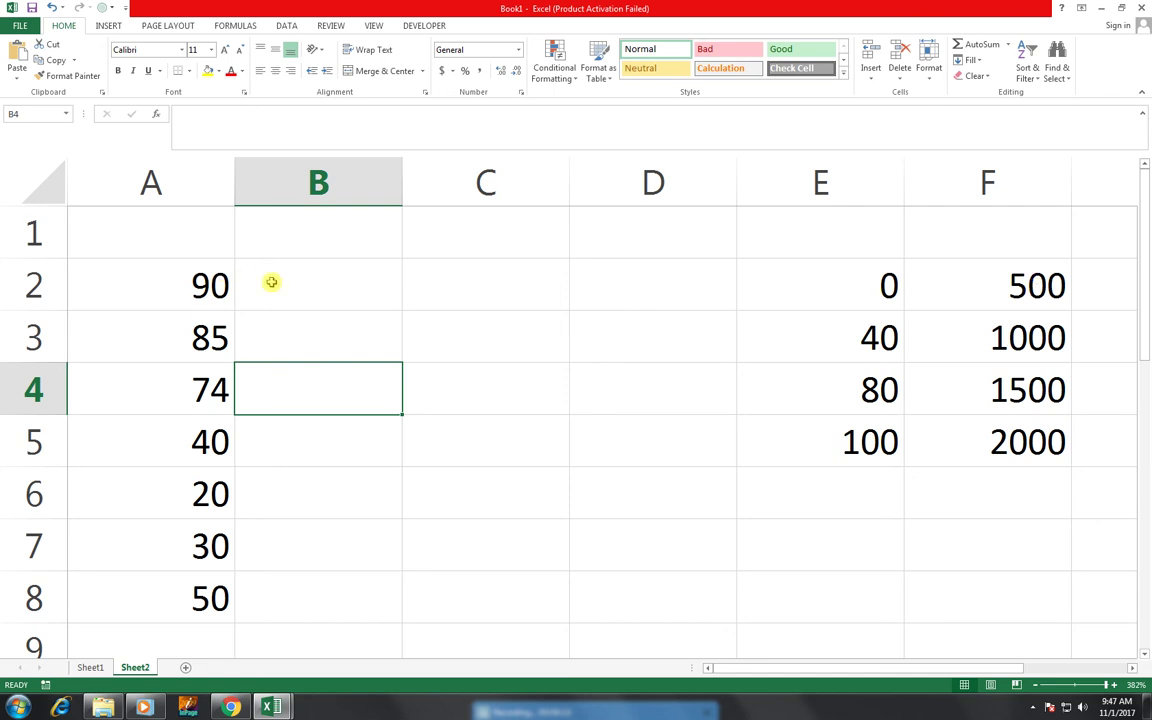
Add headers SALES in A1 and INC in B1, then begin =LO in B2
left_click_drag(271, 282, 260, 606)
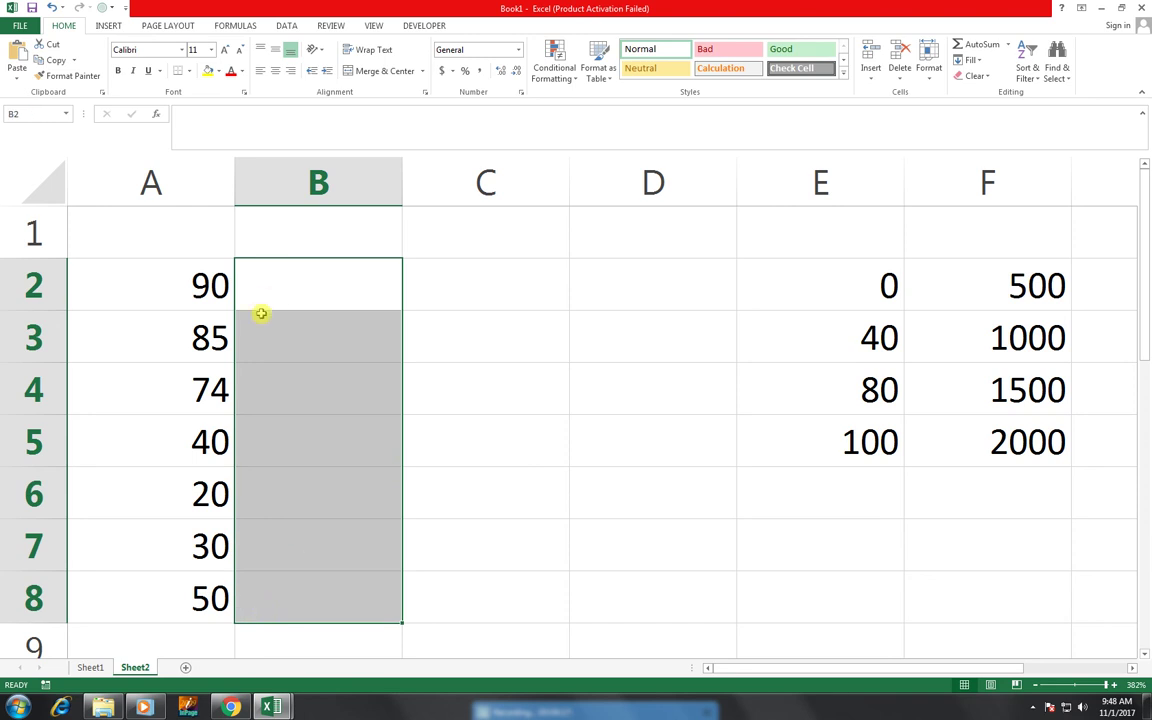
left_click(294, 288)
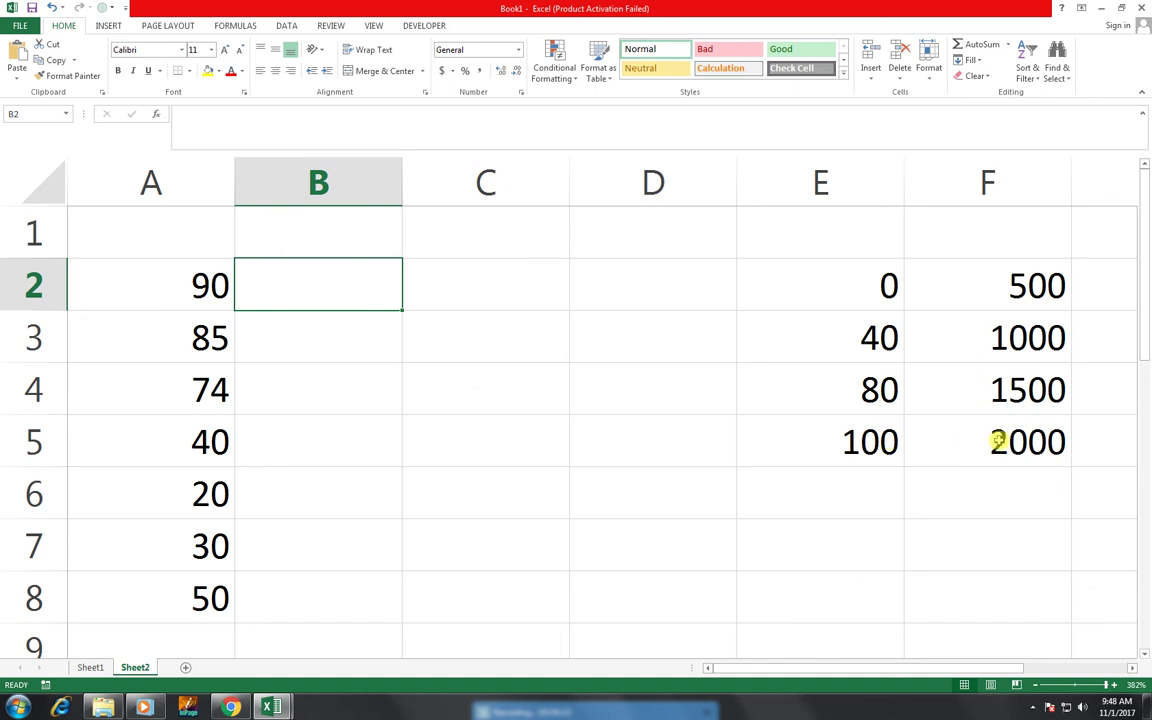
left_click(178, 234)
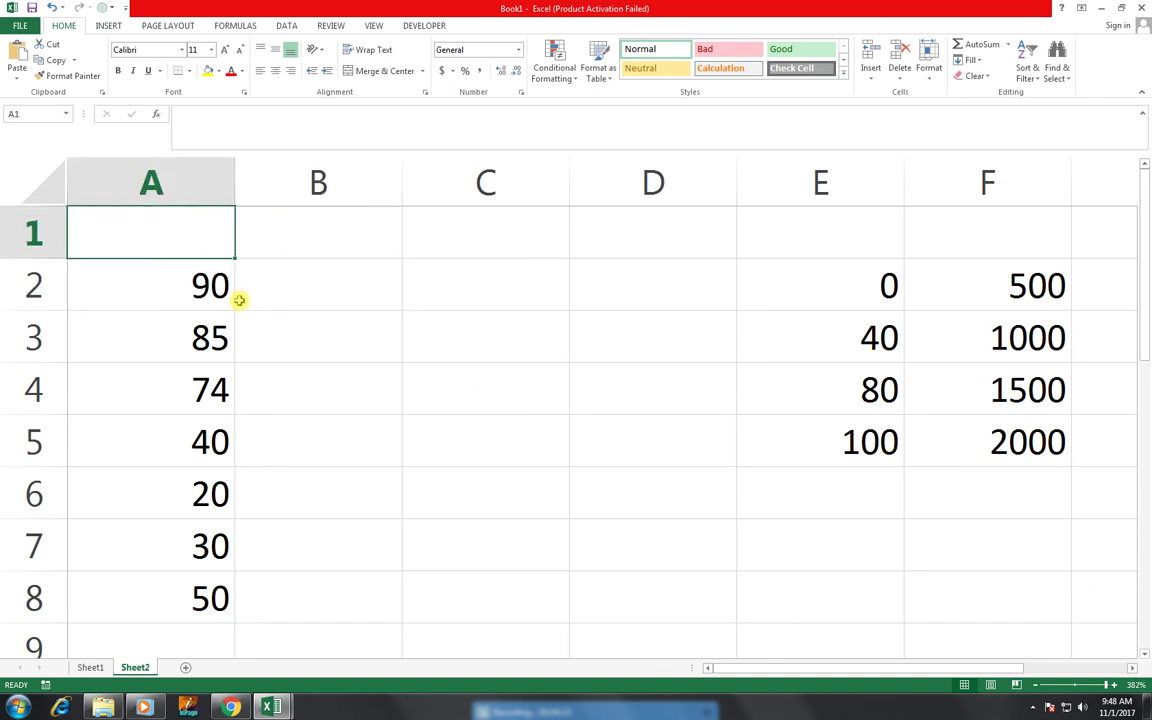
type("SALES")
key("Tab")
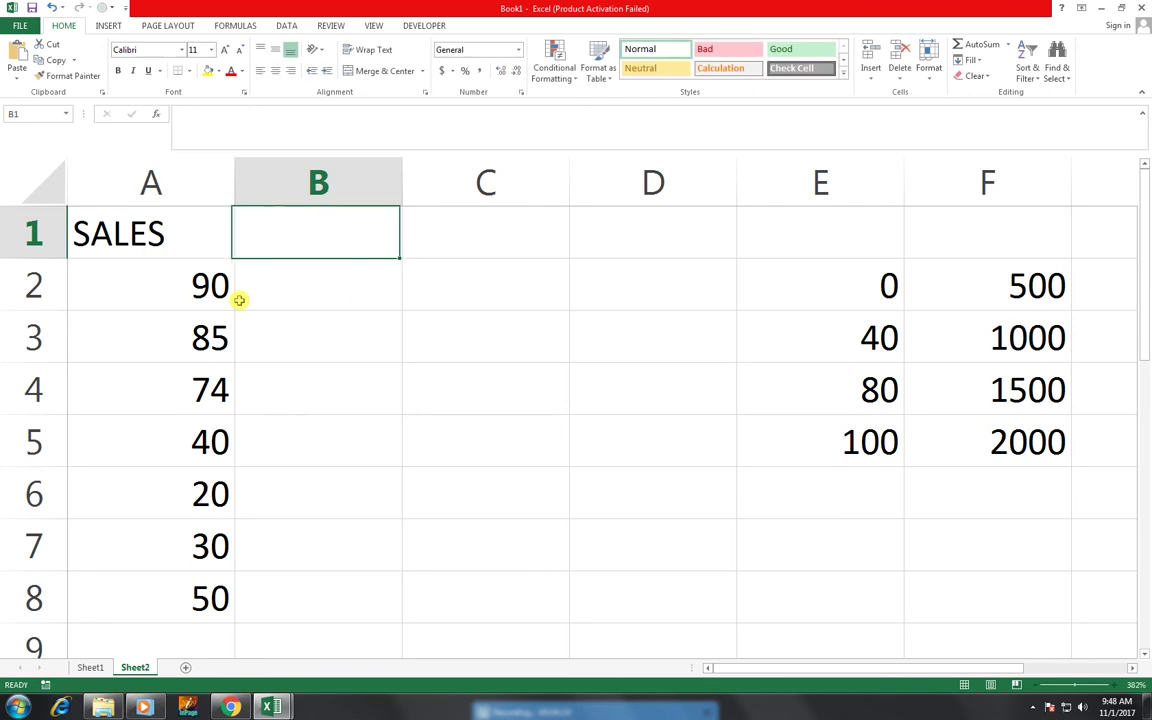
type("INC")
left_click(240, 300)
type("=LO")
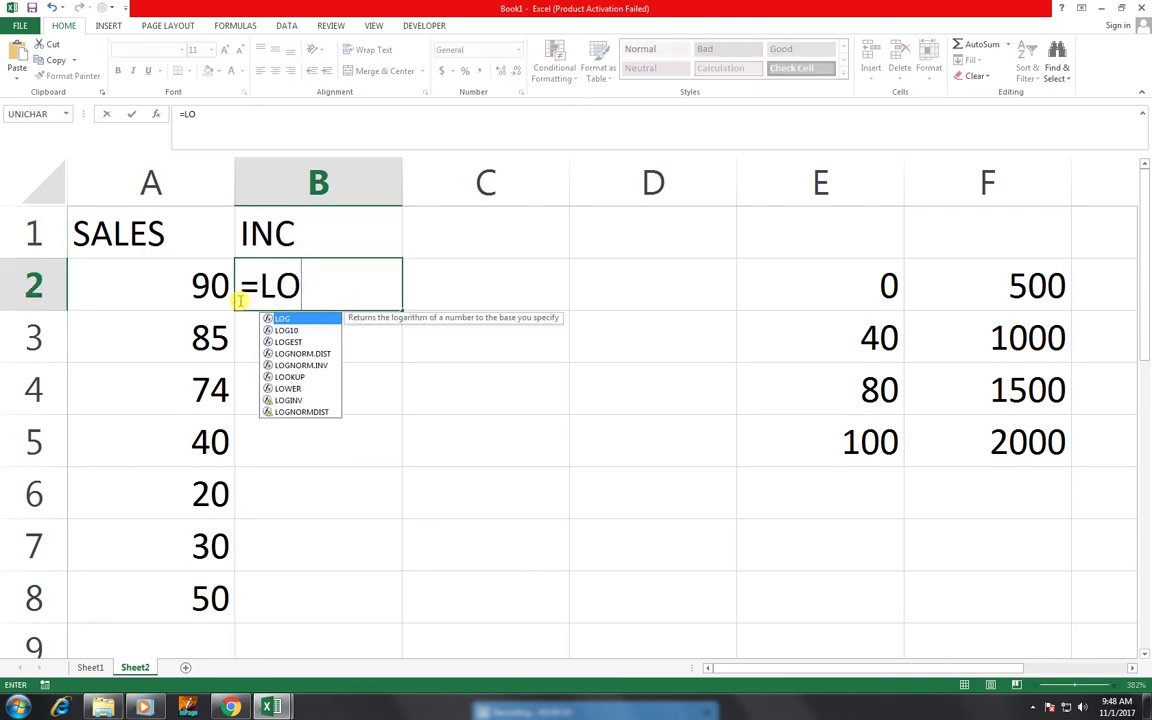
Enter =LOOKUP(A2,$E$2:$E$5,$F$2:$F$5) in B2, returning 1500
type("OK")
key("Tab")
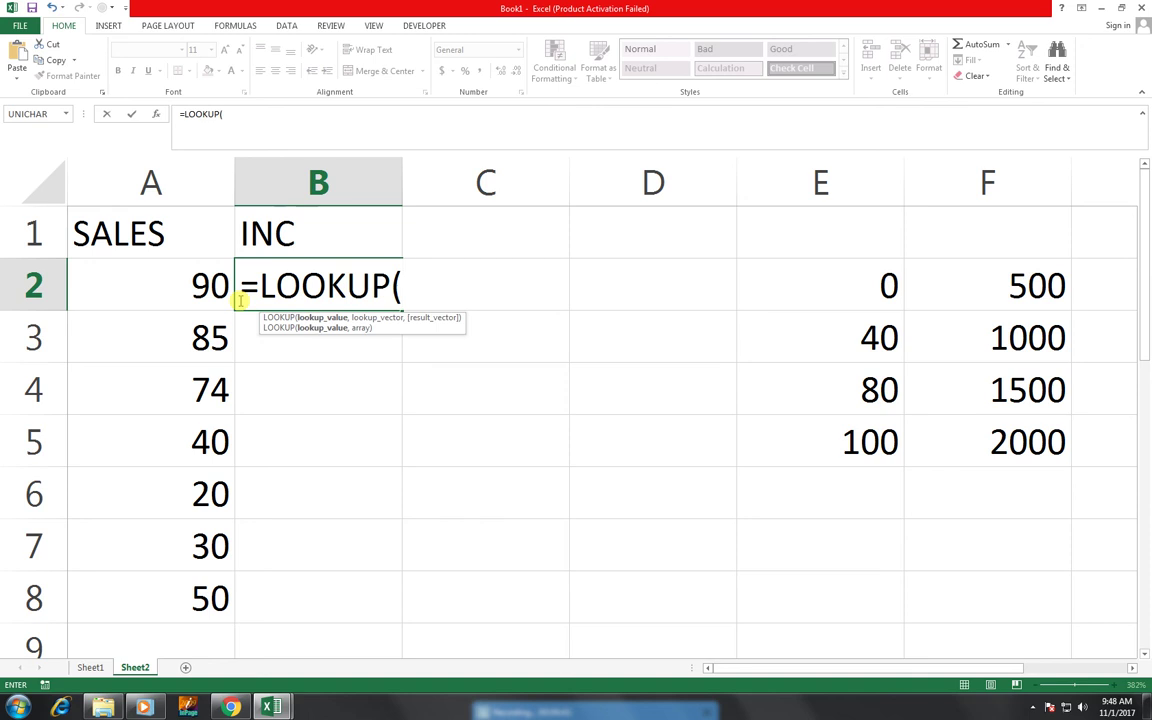
left_click(217, 290)
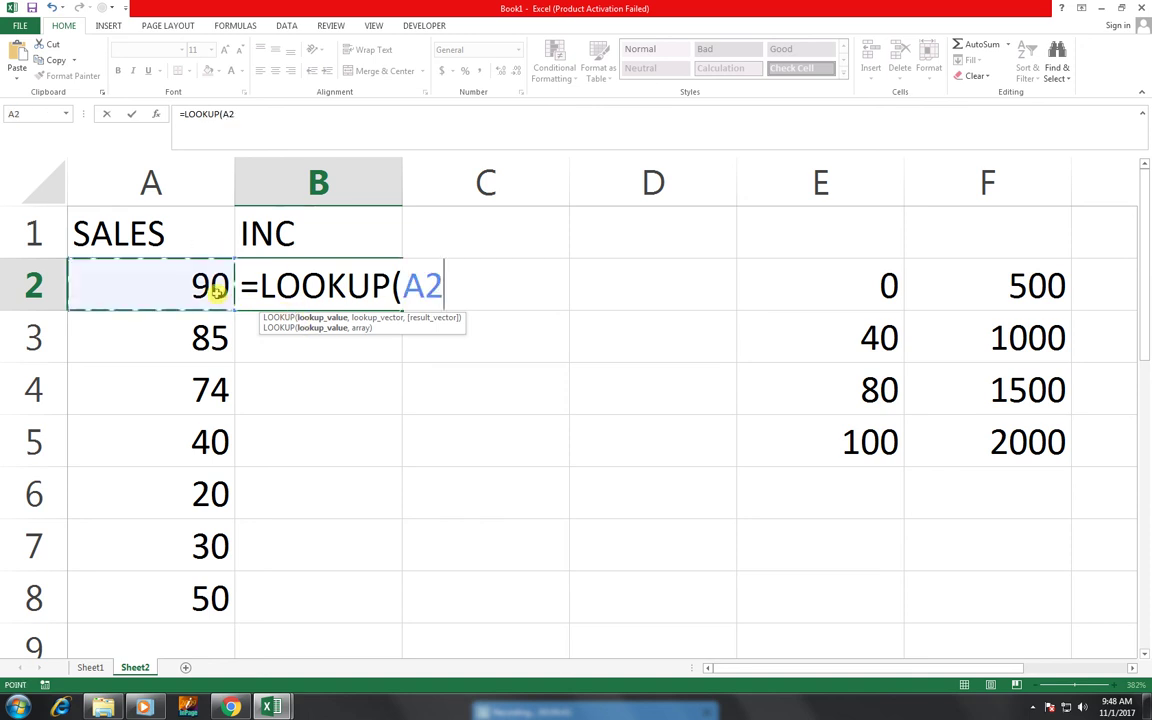
type(",")
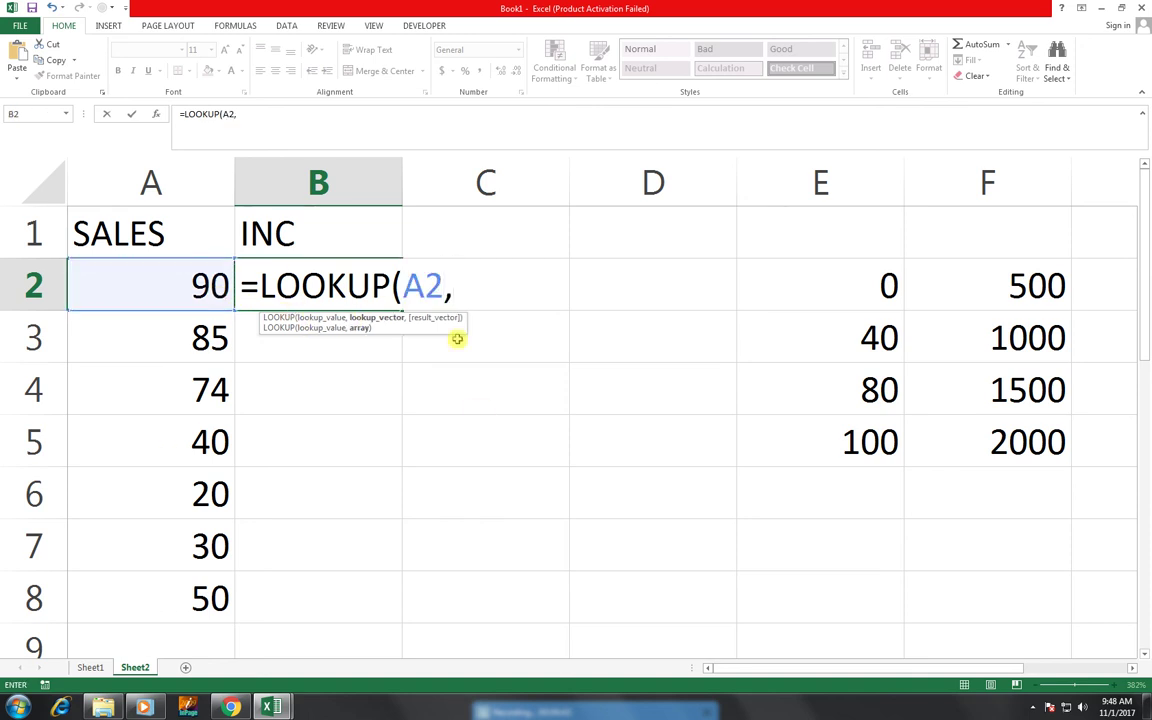
left_click_drag(807, 300, 814, 430)
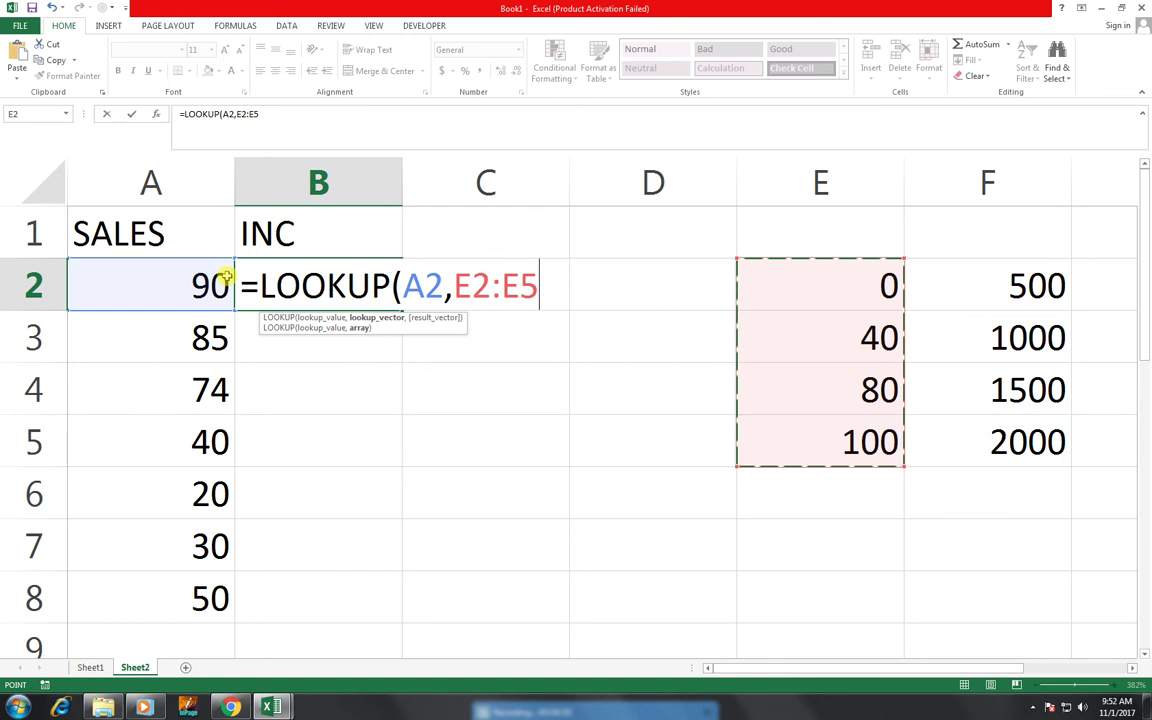
key("F4")
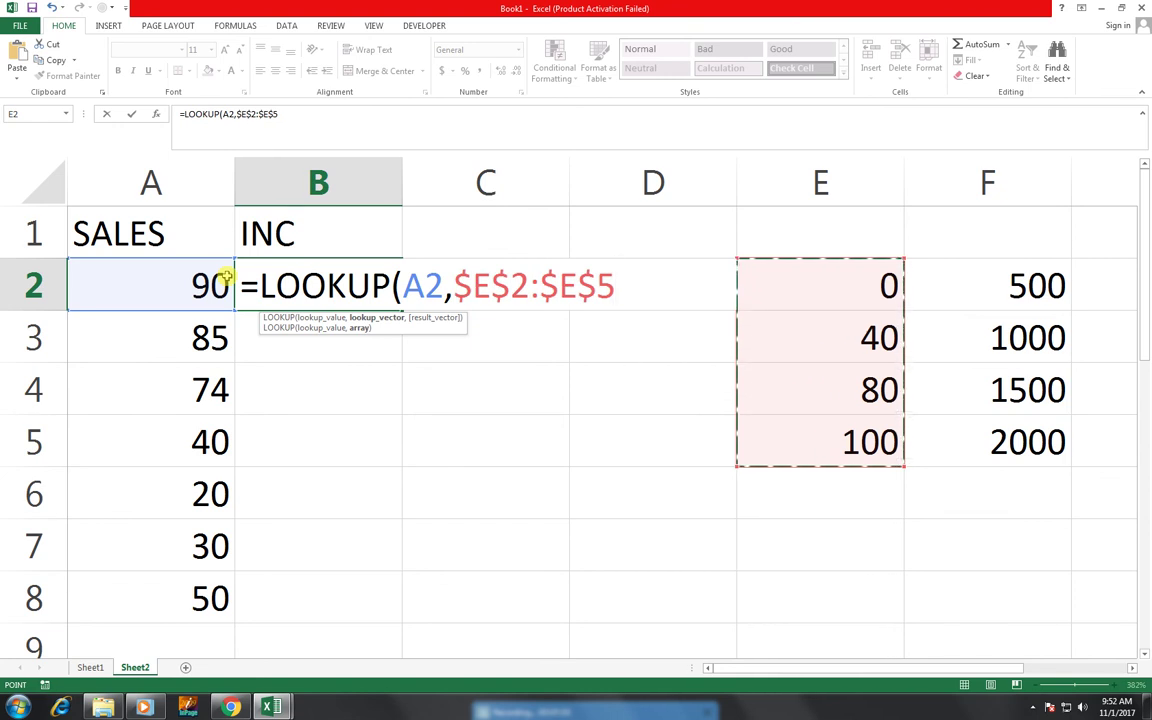
type(",")
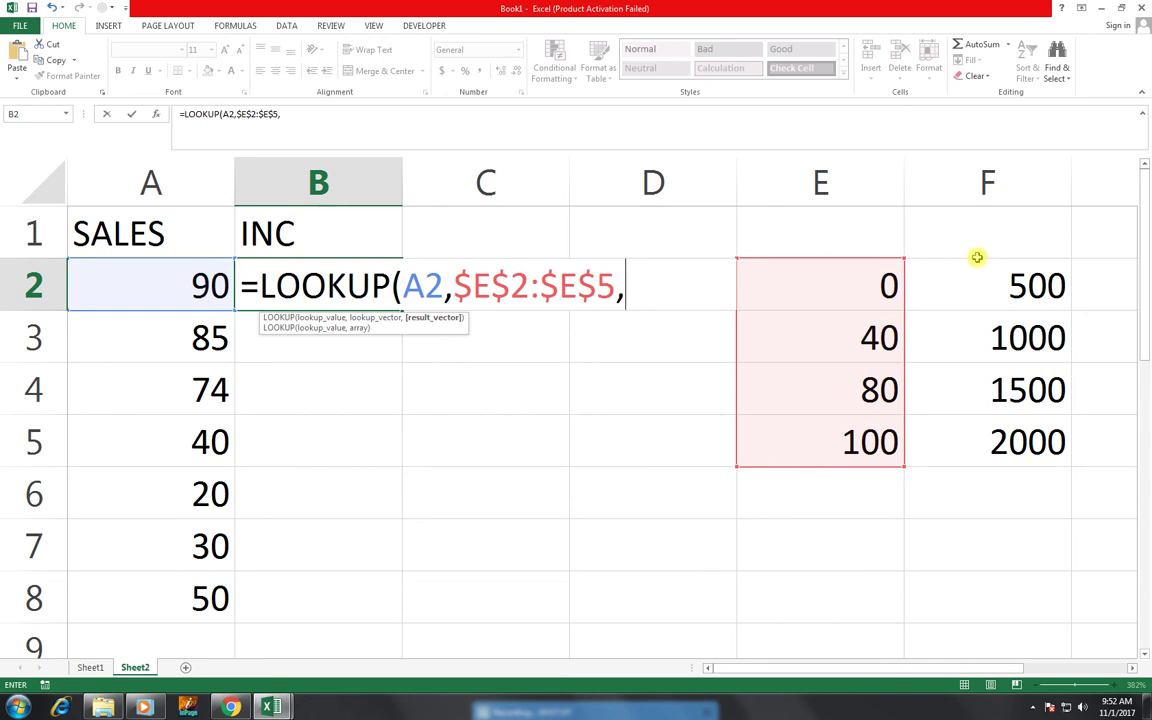
left_click_drag(984, 291, 983, 441)
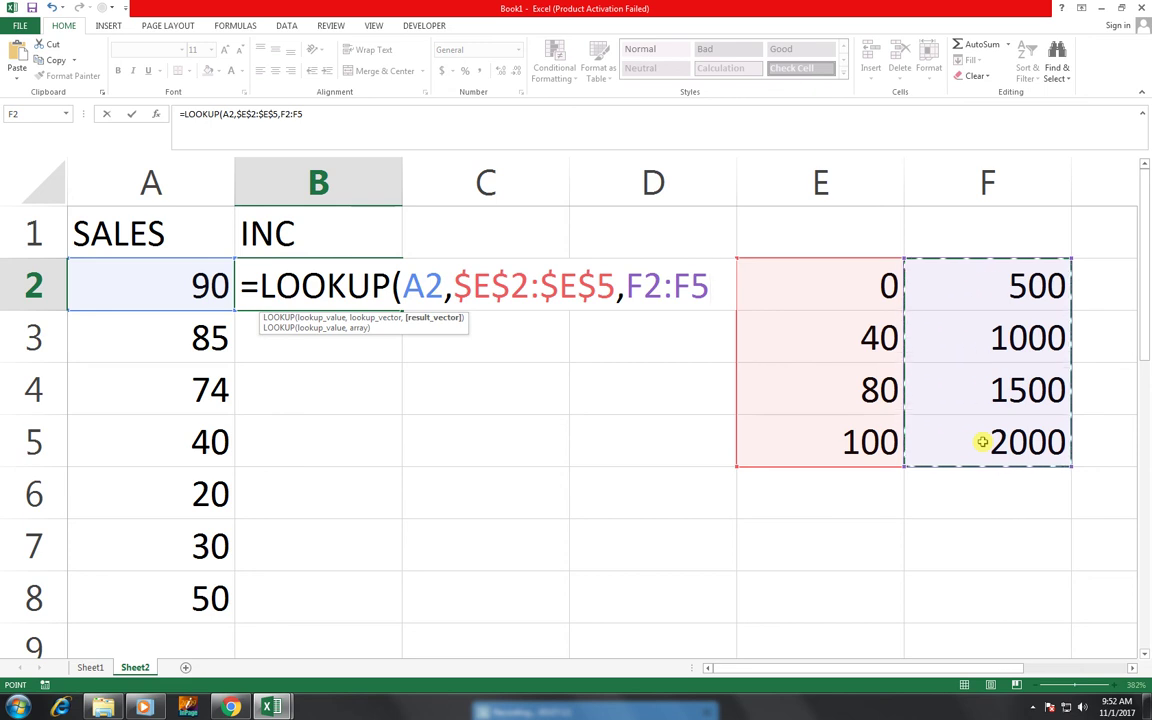
key("F4")
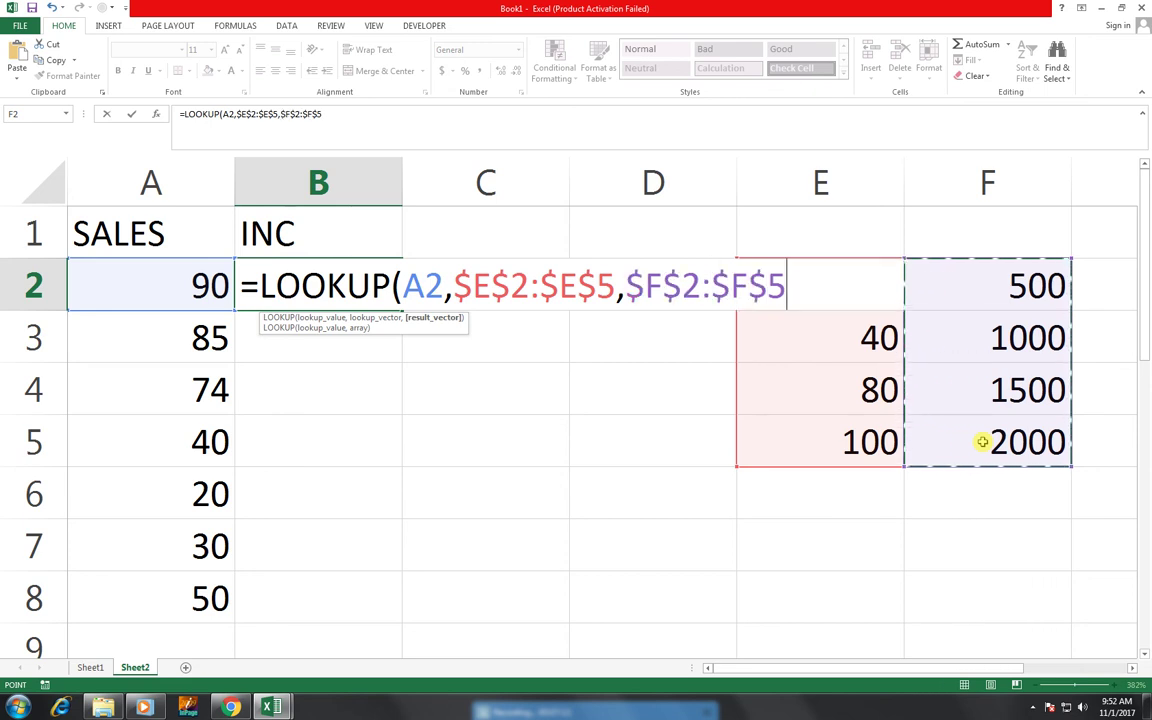
type(")")
key("Return")
left_click(392, 272)
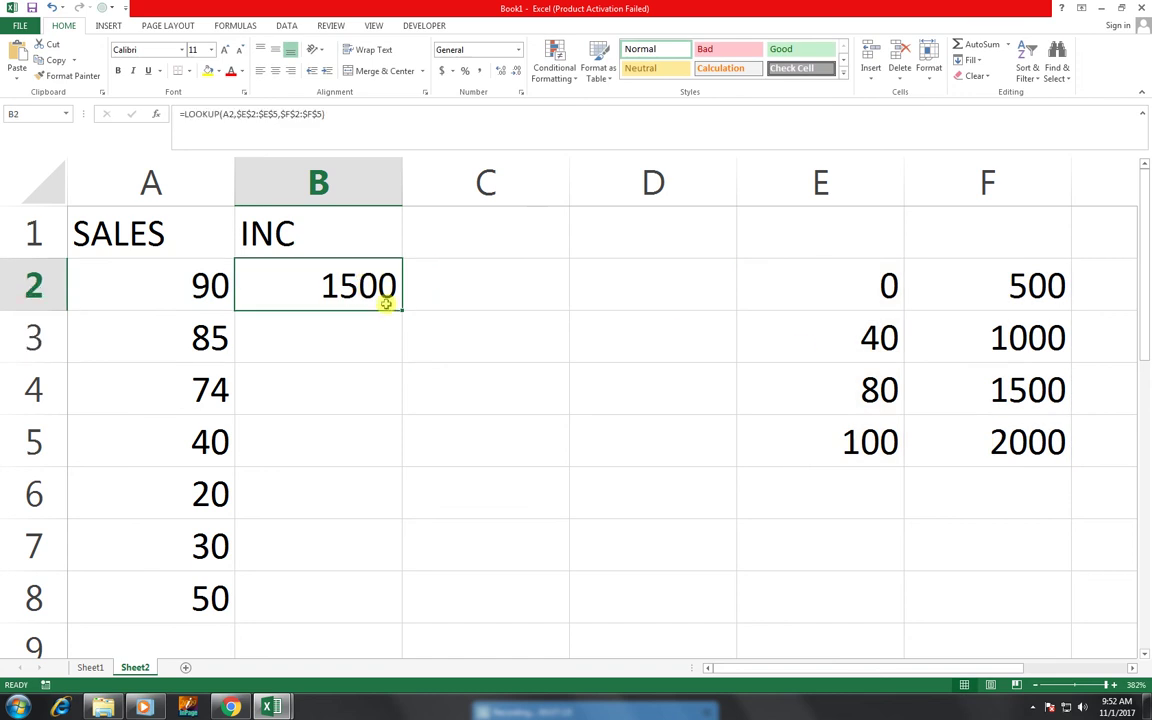
Fill the B2 formula down to B8 and change A8's sales to 101
left_click_drag(400, 309, 291, 622)
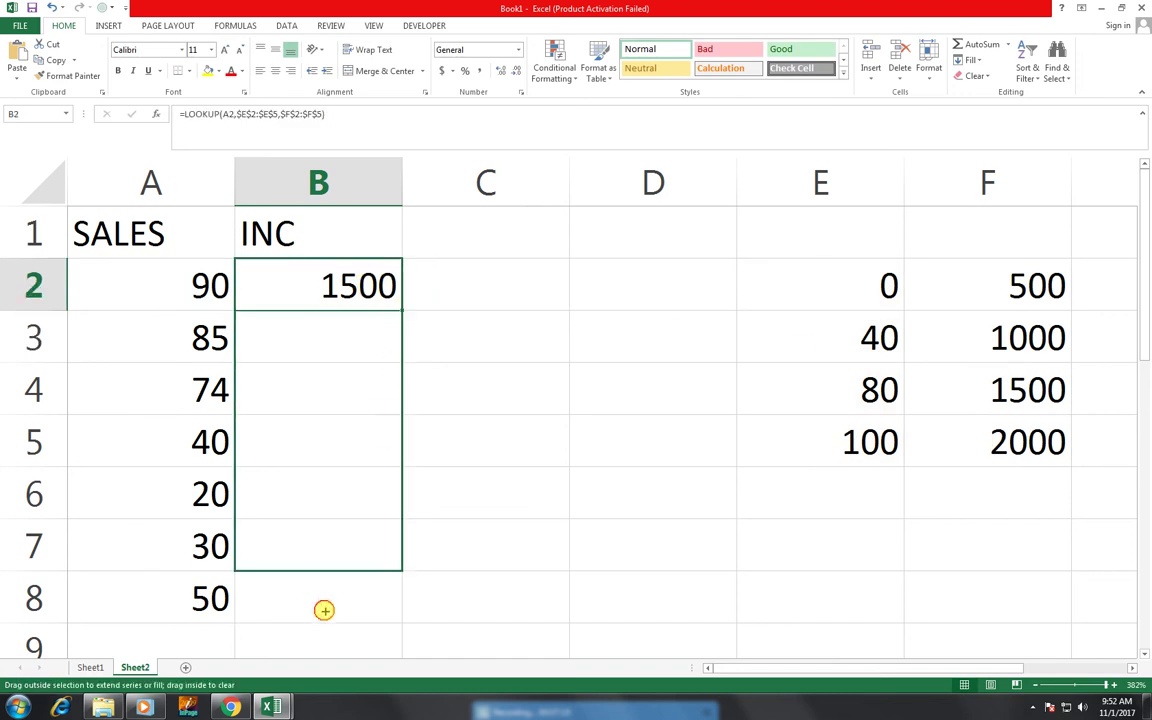
left_click(170, 606)
type("100")
key("Return")
key("Up")
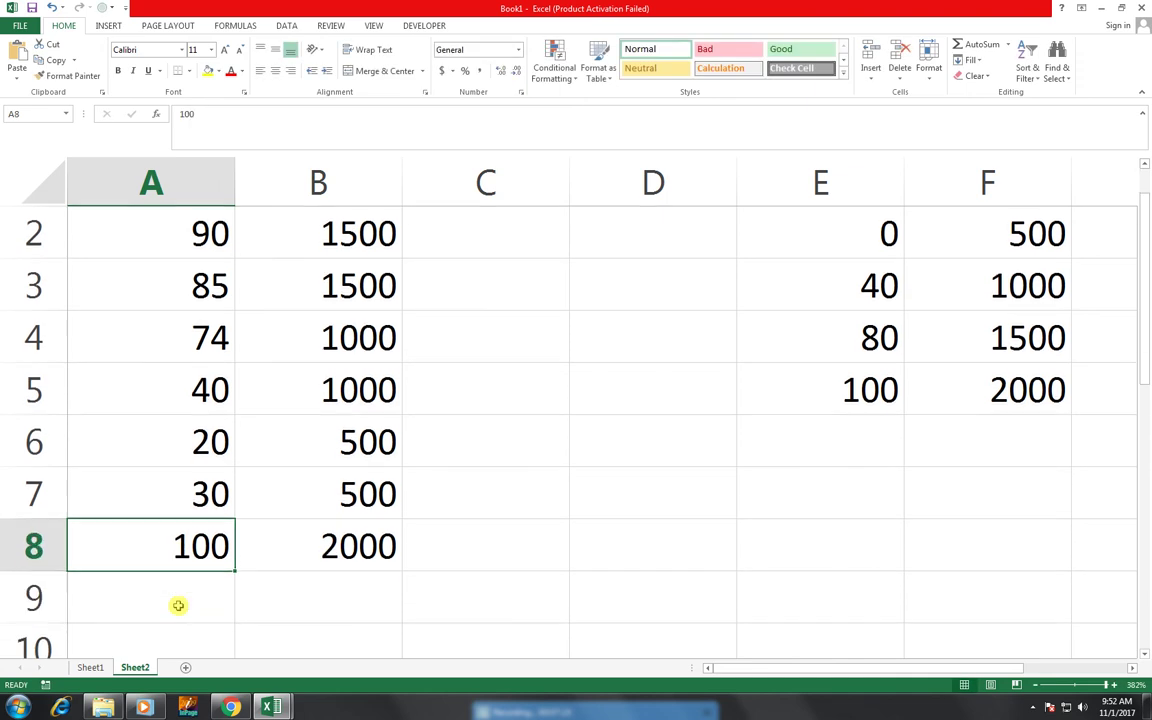
key("Up")
type("101")
key("Return")
key("Up")
Copy the SALES column A1:A8
key("ctrl+Home")
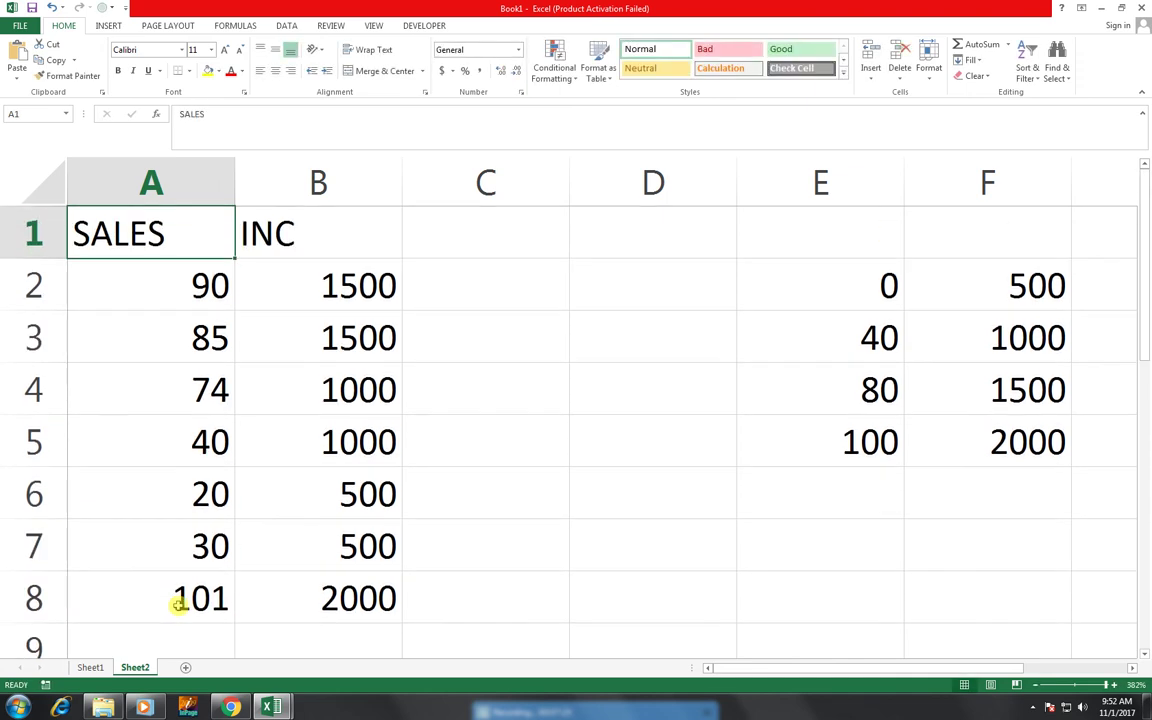
mouse_move(121, 229)
left_mouse_down()
mouse_move(981, 447)
mouse_move(185, 585)
left_mouse_up()
key("ctrl+c")
Add Sheet3 and paste the SALES column into A1
left_click(184, 667)
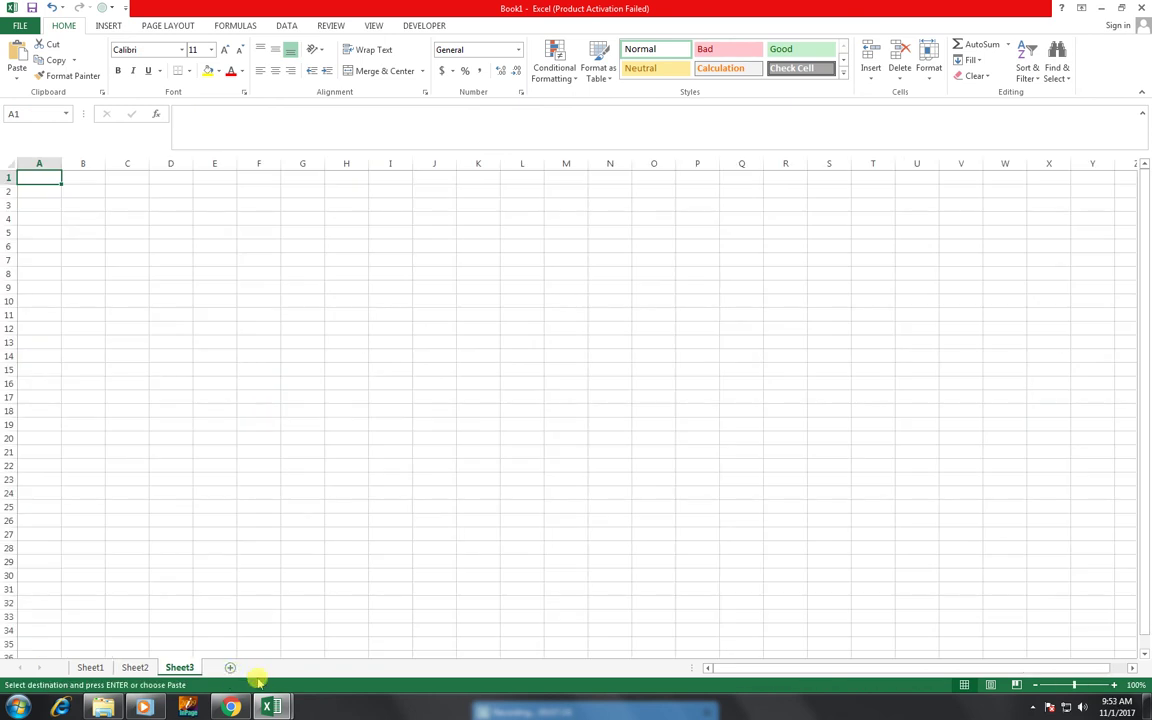
left_click_drag(1075, 685, 1097, 685)
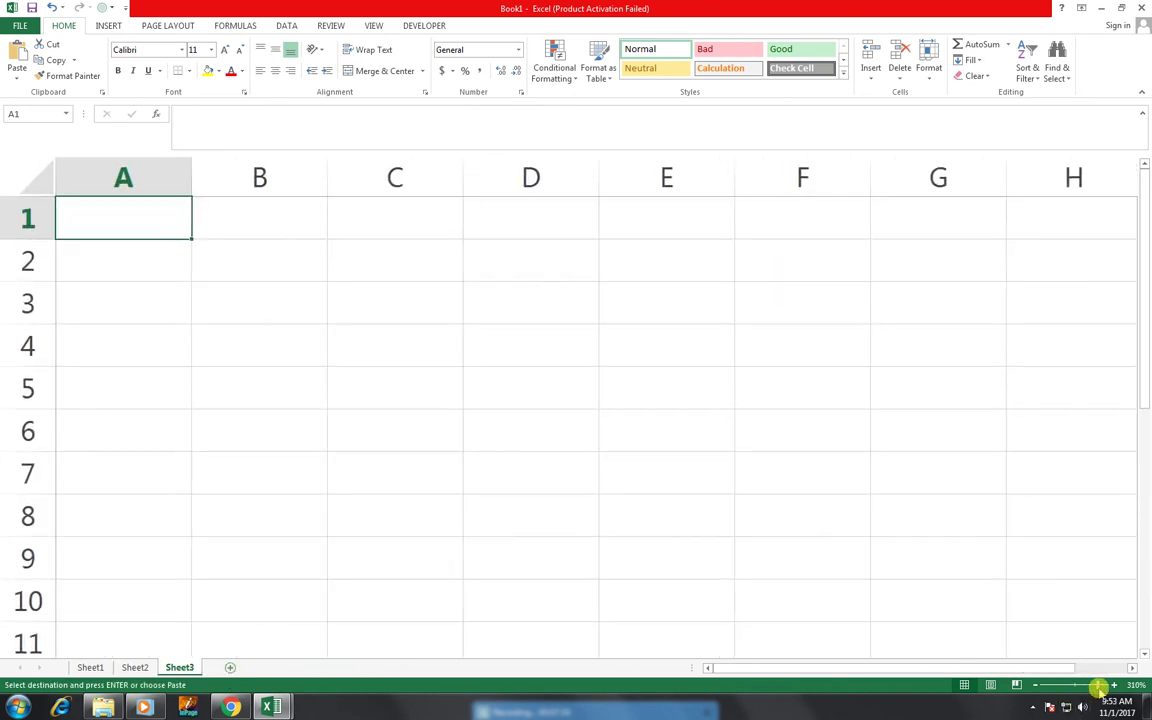
key("ctrl+v")
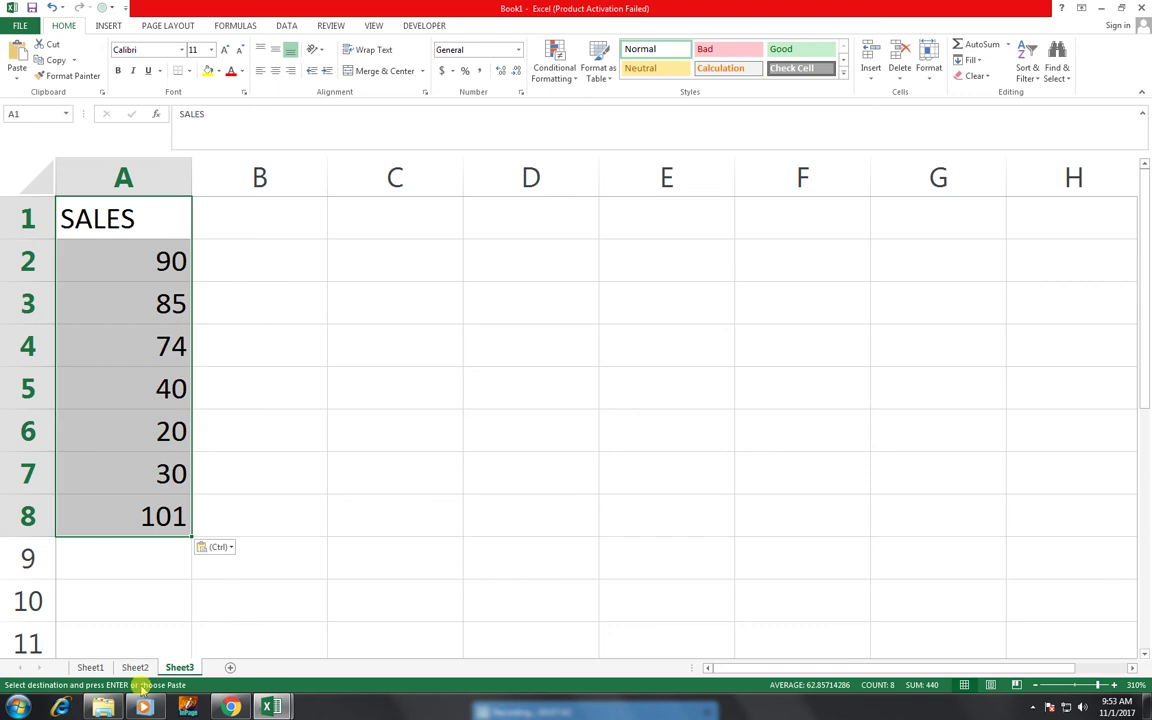
Copy the lookup table E2:F5 from Sheet2 into F2:G5 on Sheet3
left_click(137, 667)
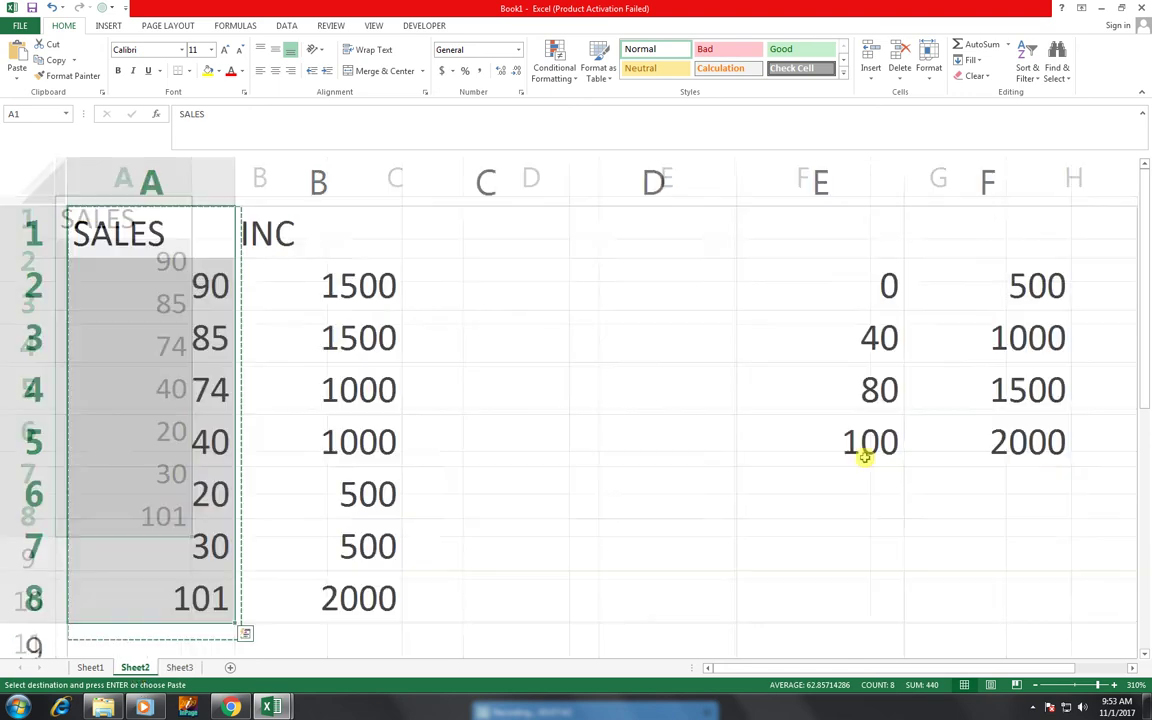
left_click(828, 270)
left_click_drag(925, 348, 967, 429)
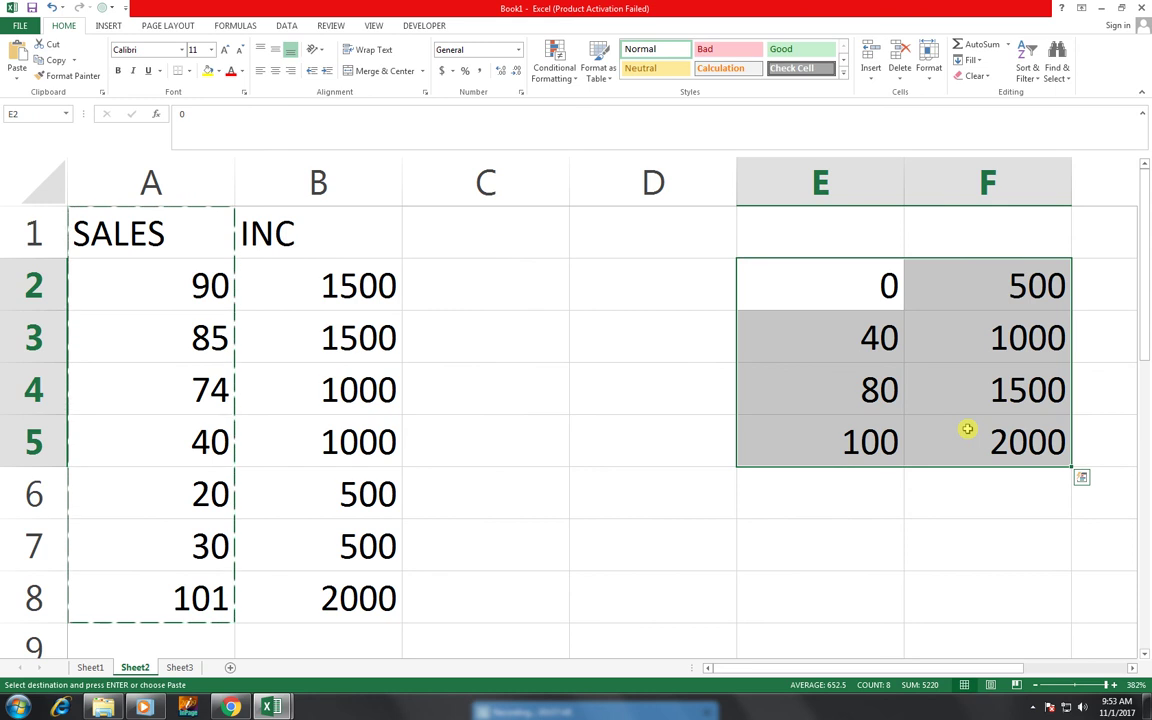
key("ctrl+c")
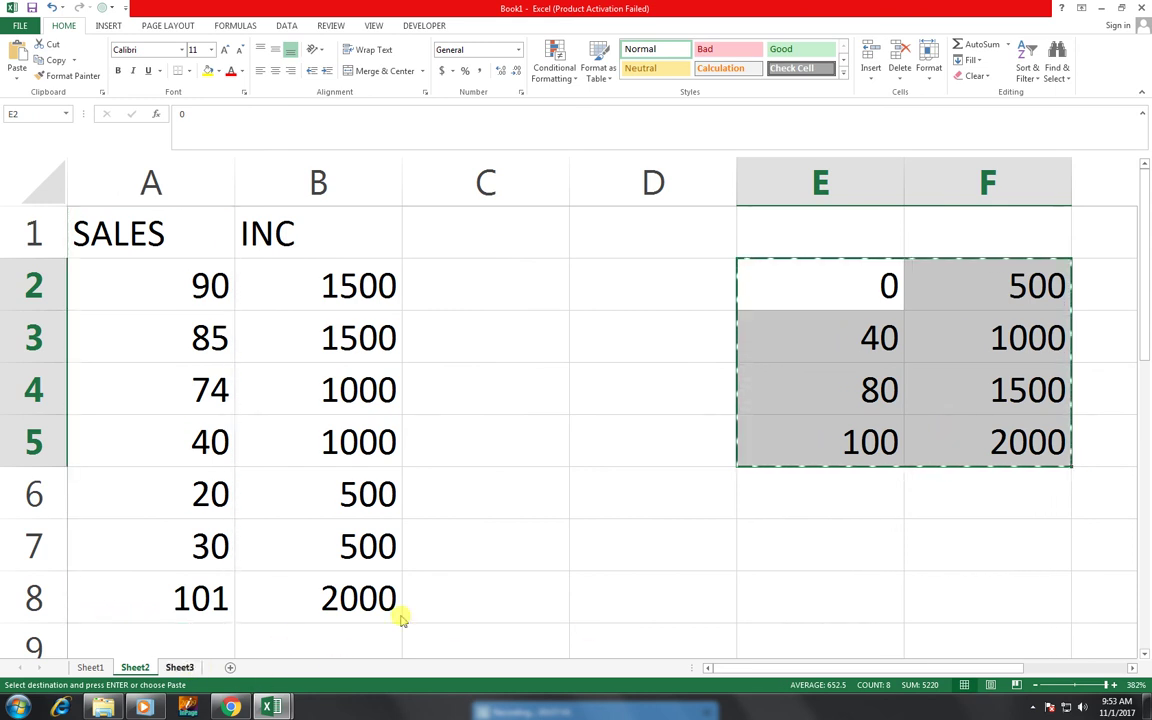
left_click(180, 667)
left_click(776, 266)
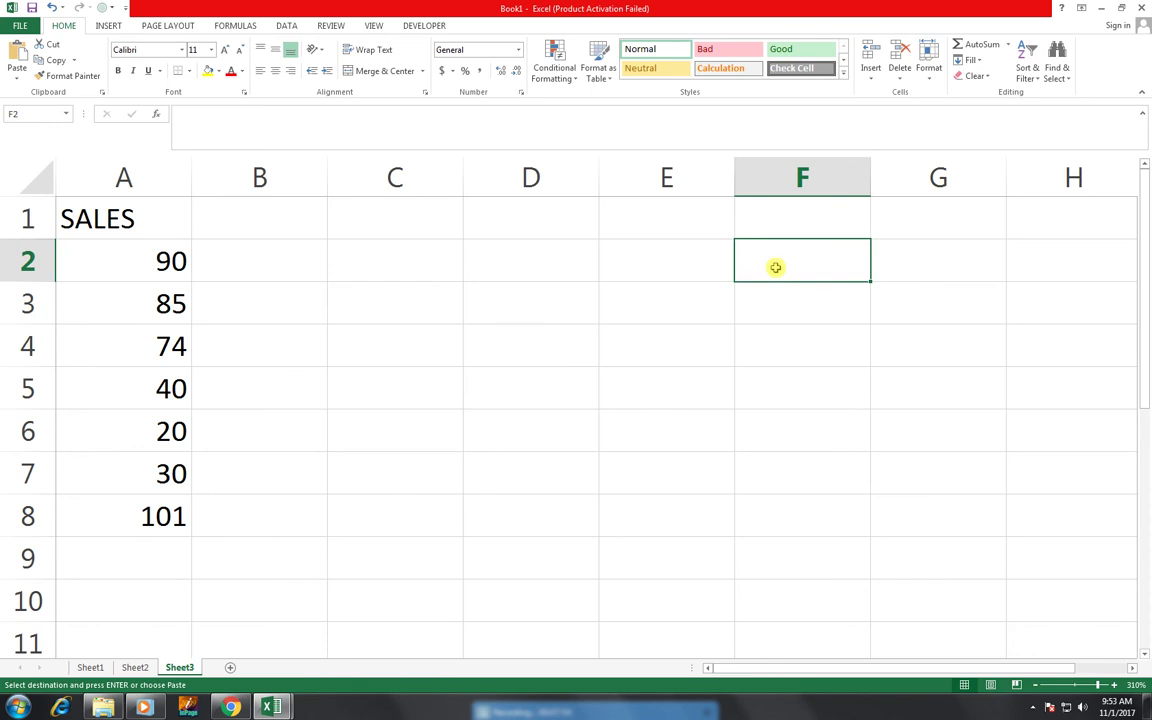
key("ctrl+v")
Type the header INC in B1
left_click(224, 237)
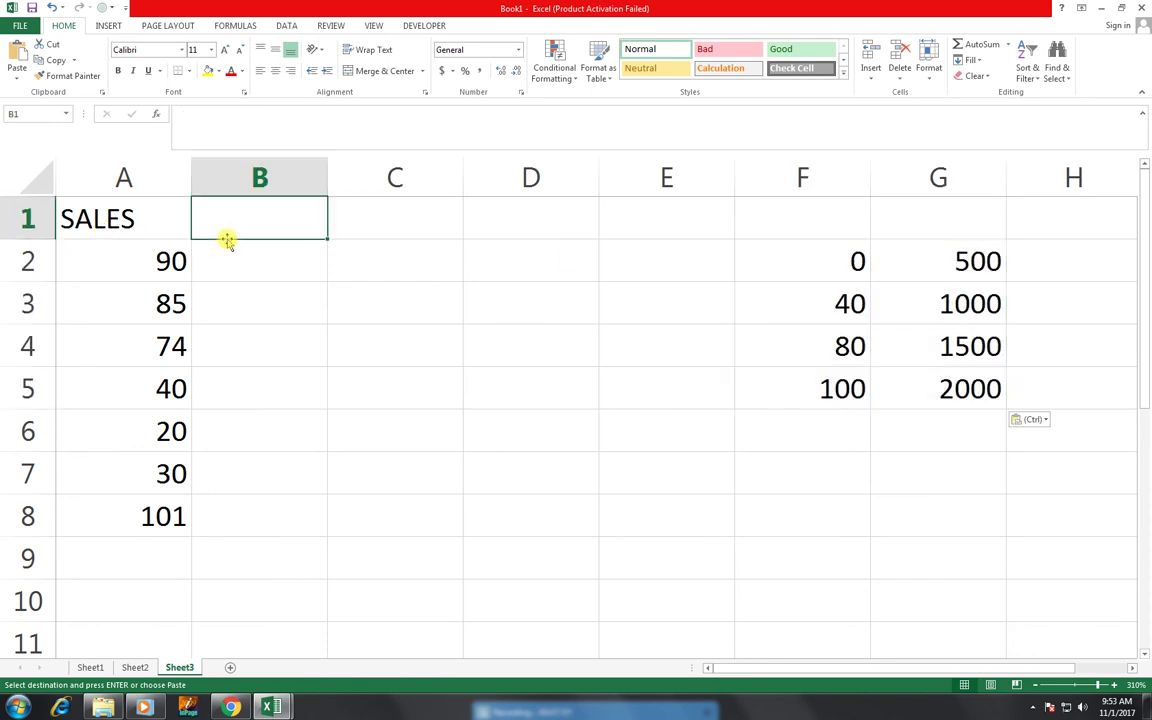
type("IMN")
key("BackSpace")
key("BackSpace")
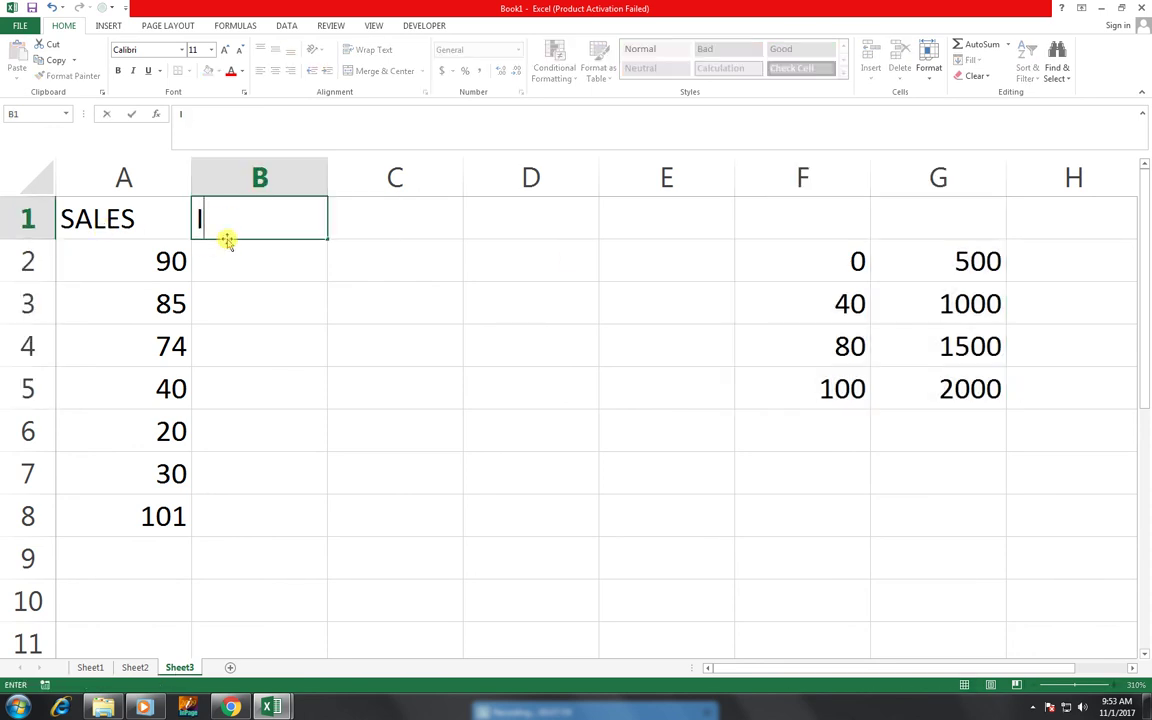
type("NC")
key("Return")
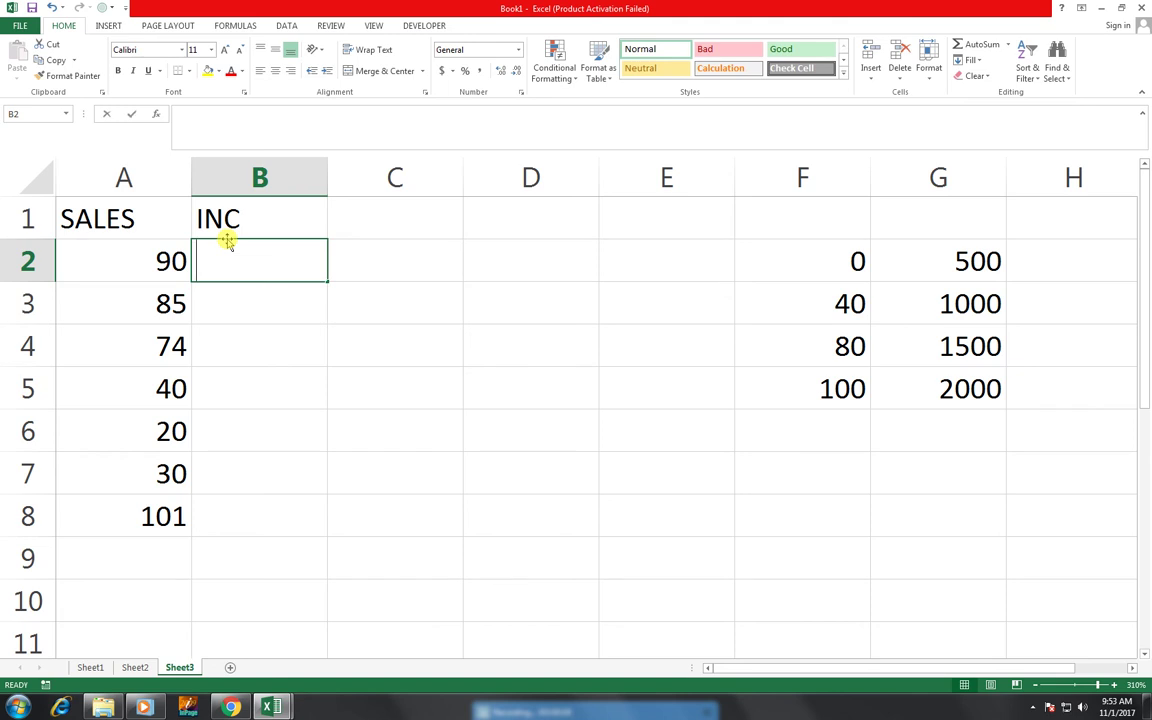
Enter =LOOKUP(A2,{0,40,80,100},{500,1000,1500,2000}) in B2, fixing the brace error
type("=LOOKUP(")
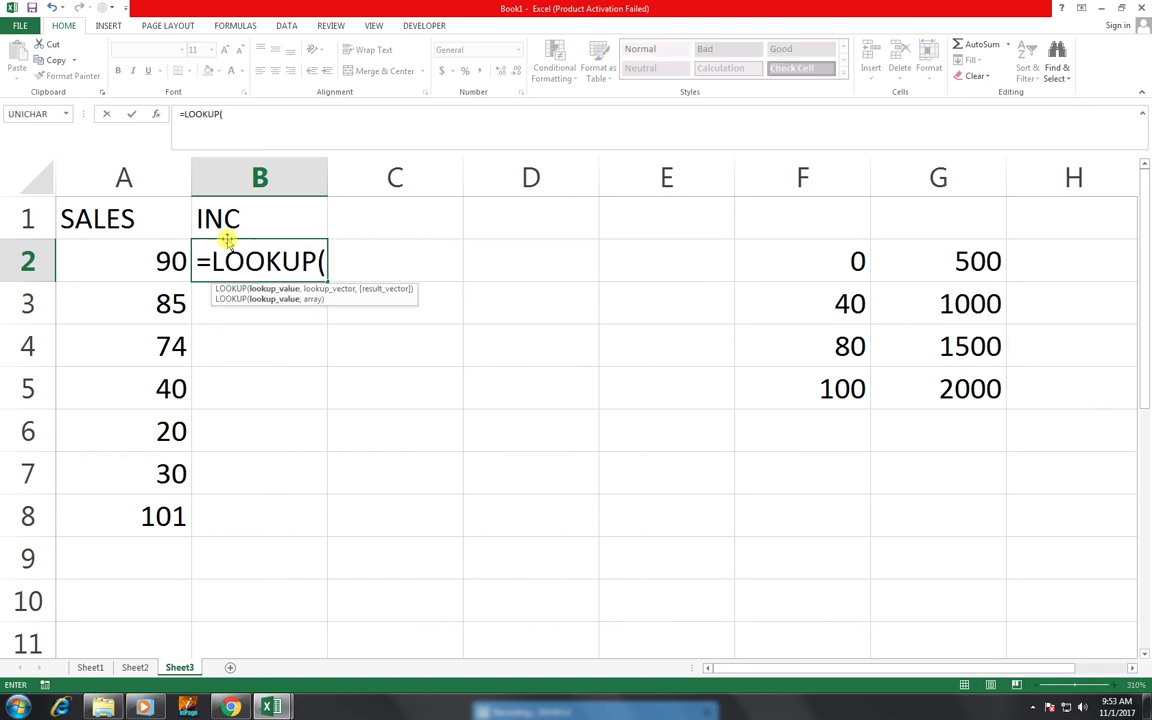
key("Left")
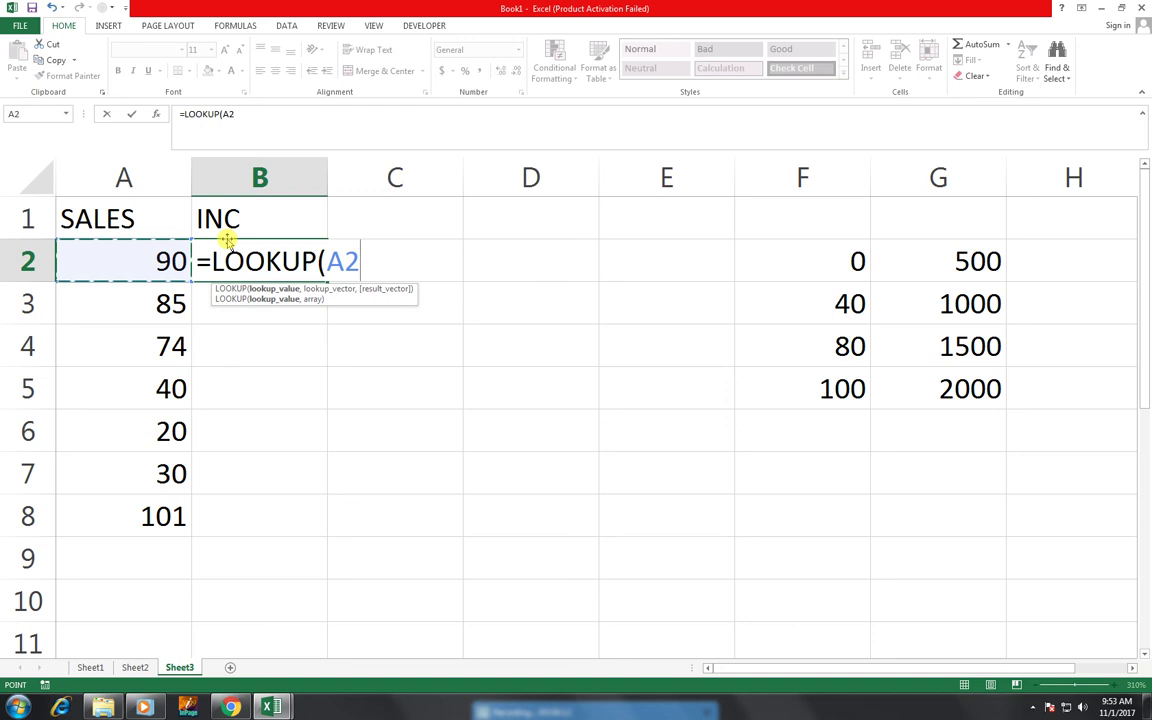
type(",{")
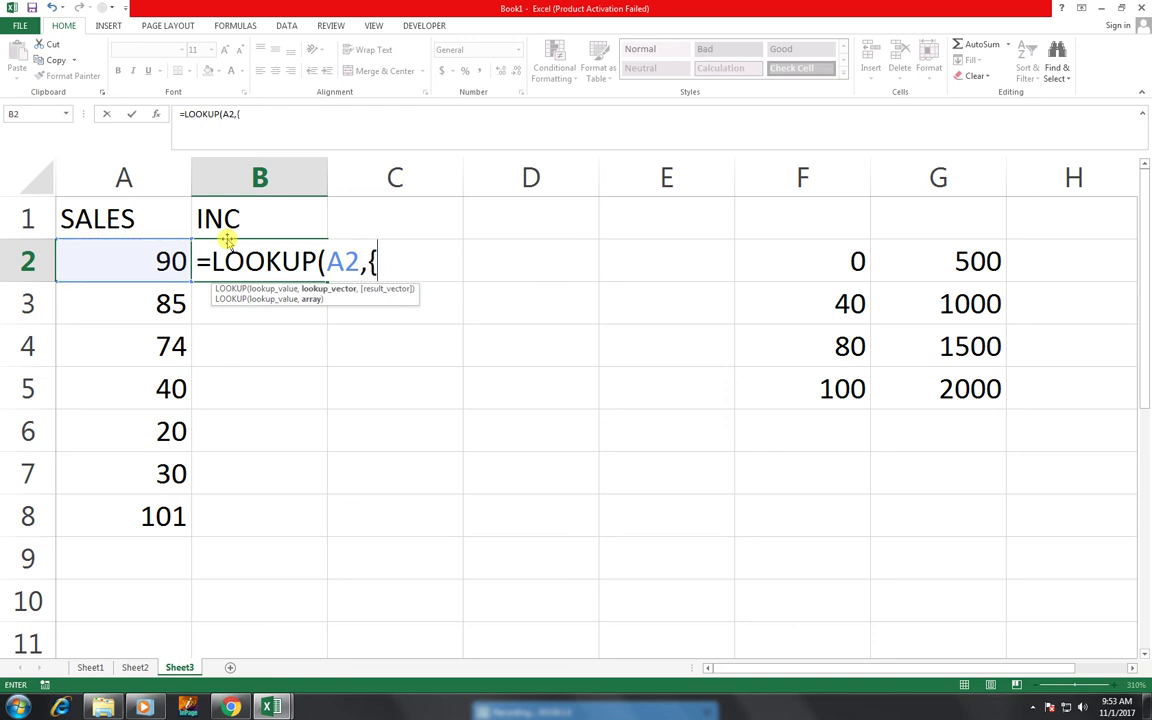
type("0,")
type("40,")
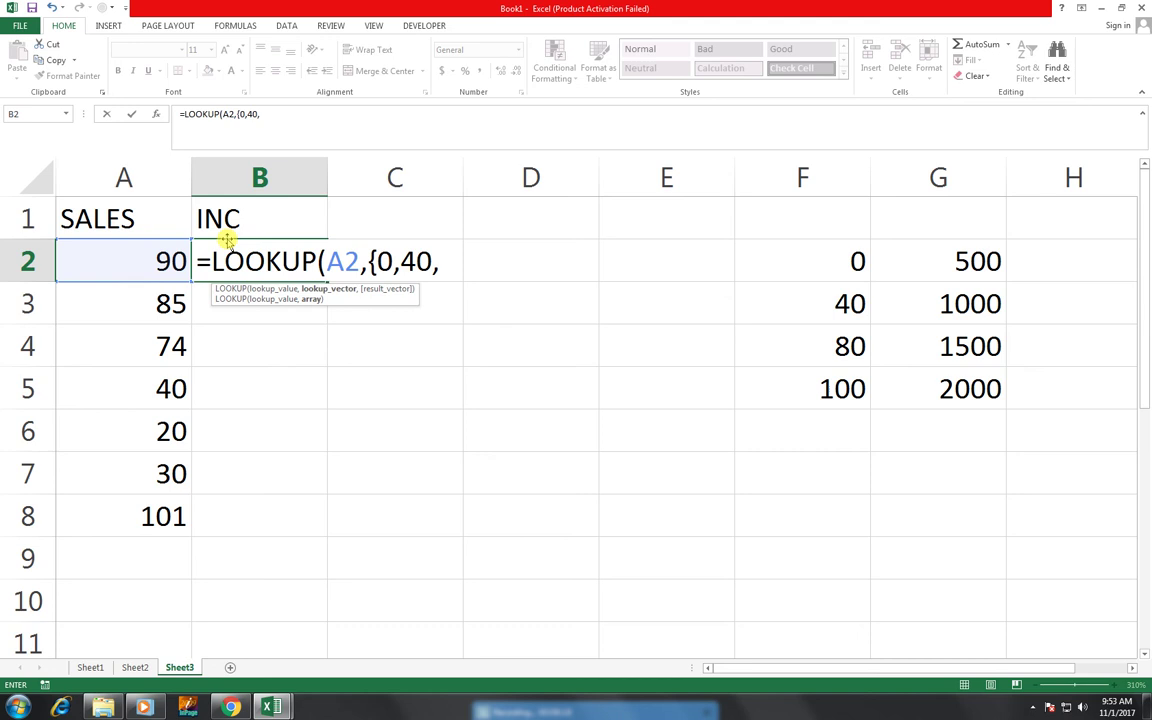
type("80")
type(",1000")
key("BackSpace")
type("},{")
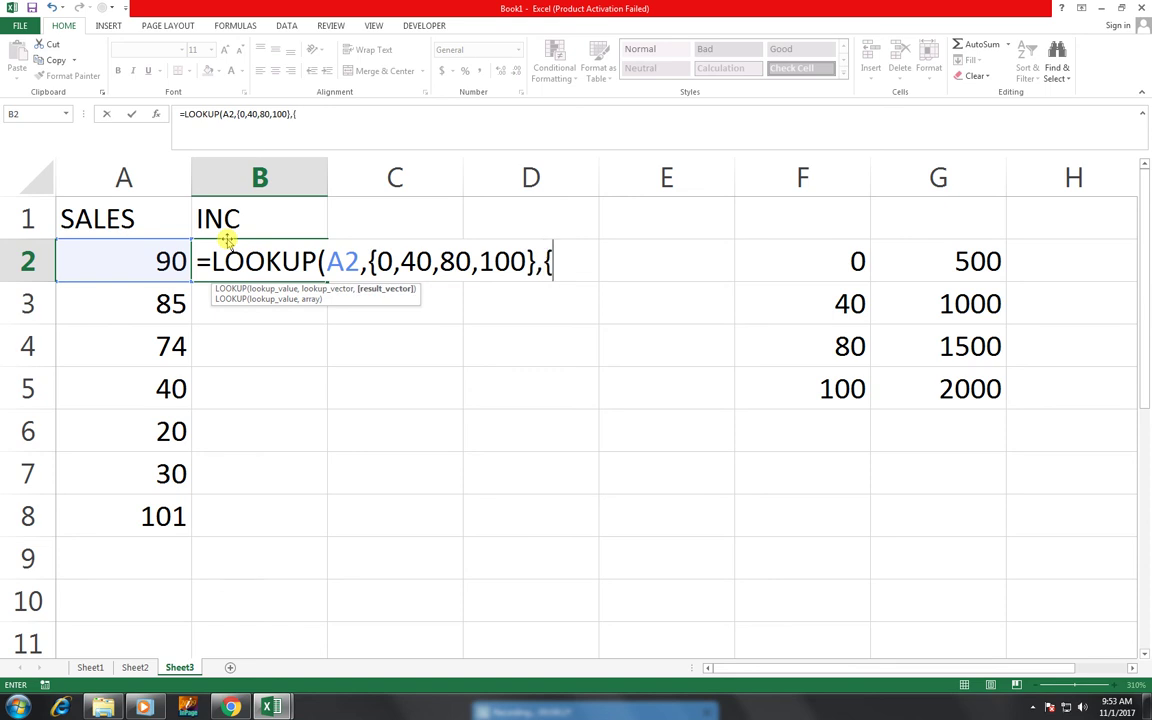
type("500")
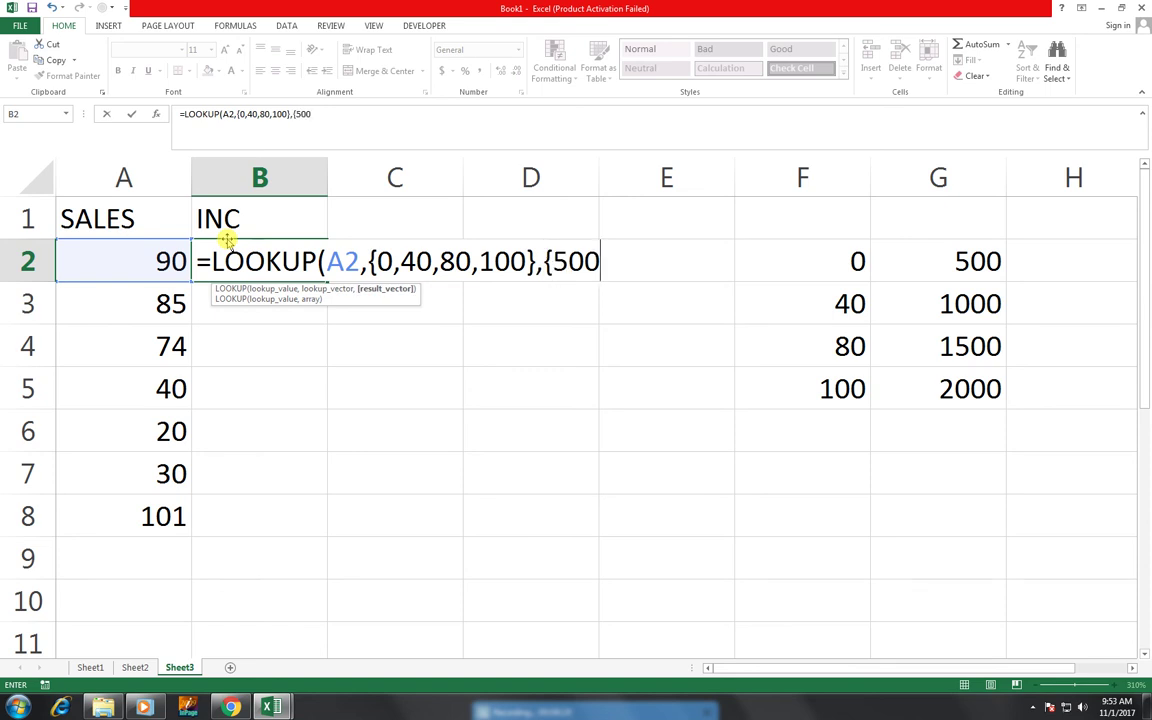
type(",1000,1500,")
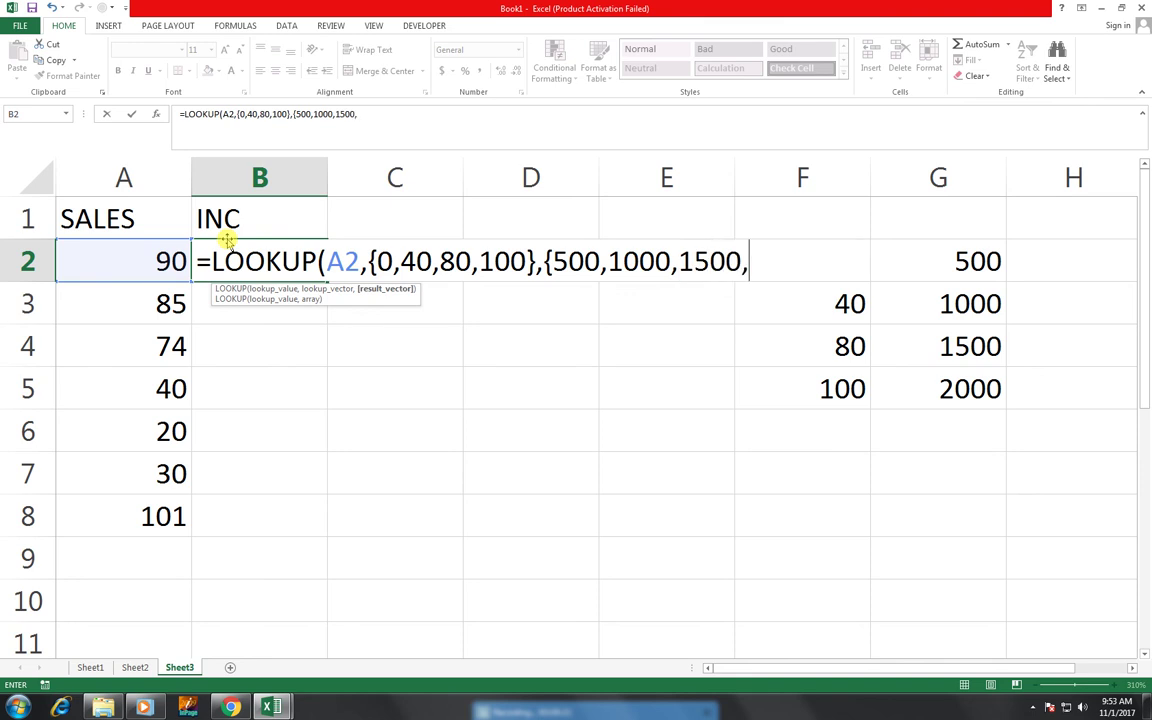
type("2000")
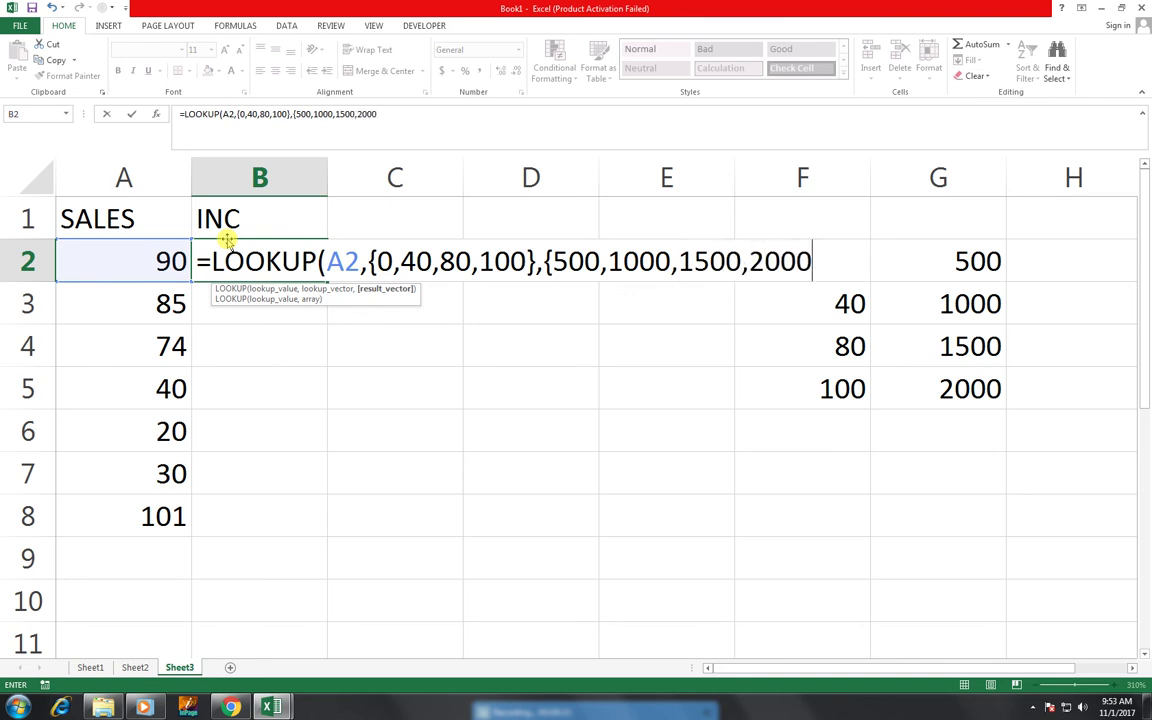
type(")")
key("Return")
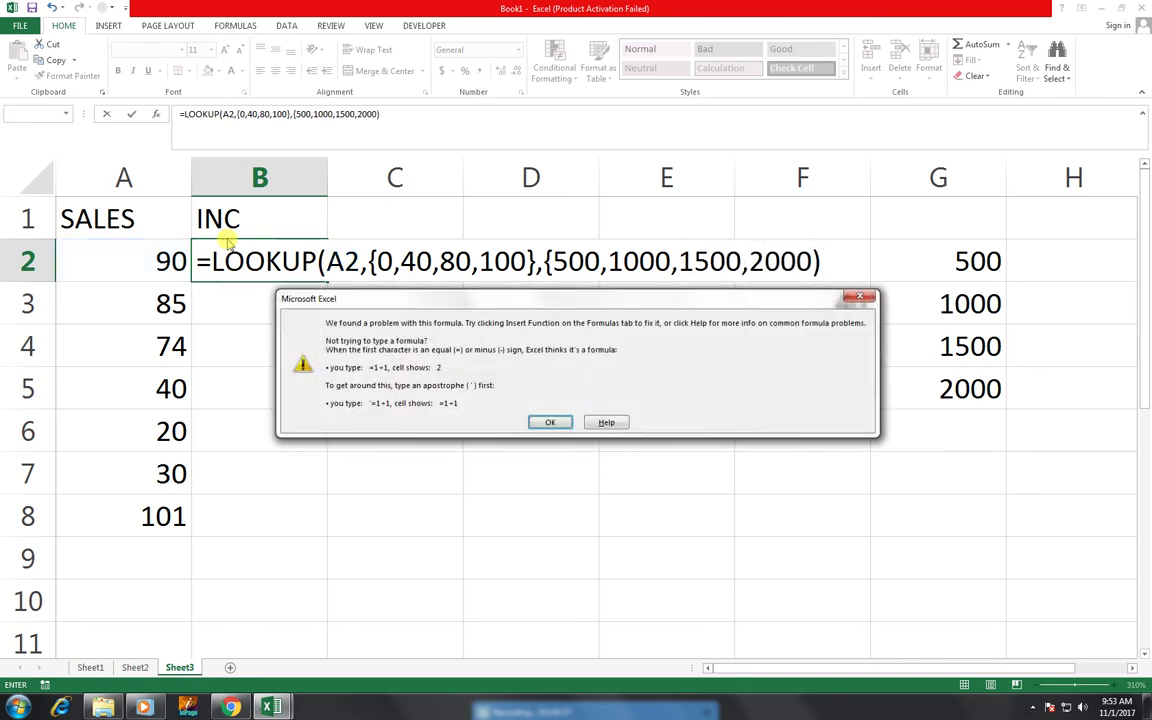
key("Return")
key("BackSpace")
type("})")
key("Return")
Fill the B2 formula down through B8 with Ctrl+D
left_click(227, 241)
key("shift+Down")
key("shift+Down")
key("shift+Down")
key("shift+Down")
key("shift+Down")
key("shift+Down")
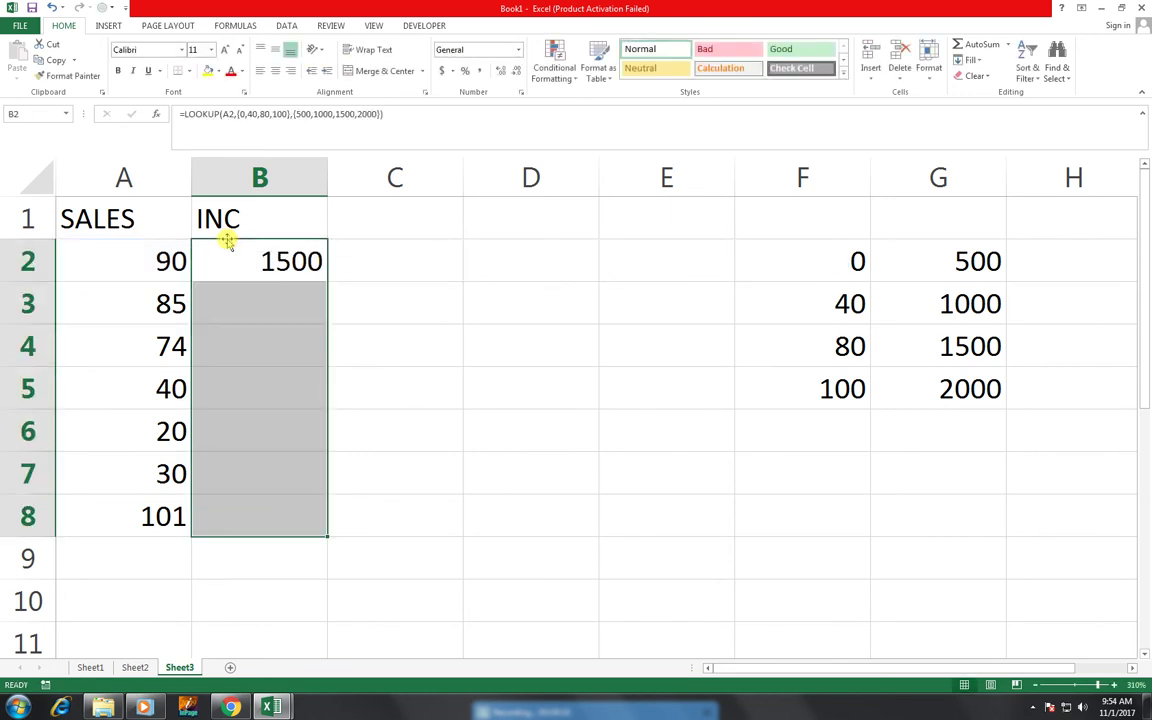
key("ctrl+d")
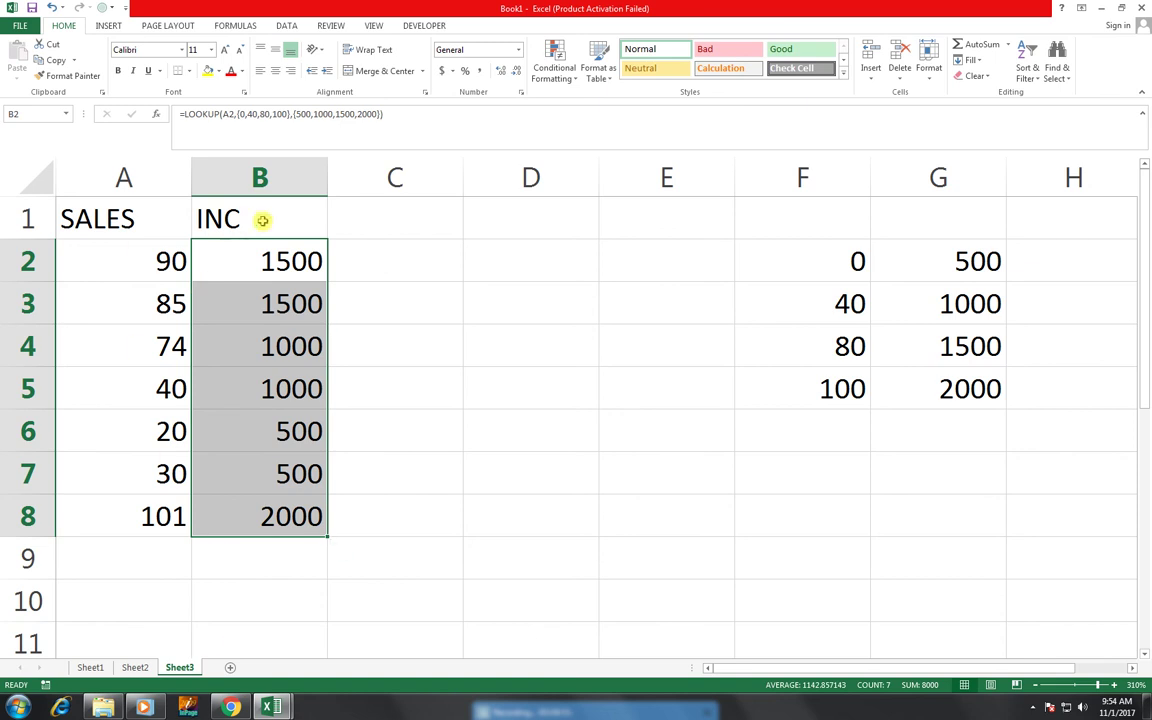
left_click(231, 666)
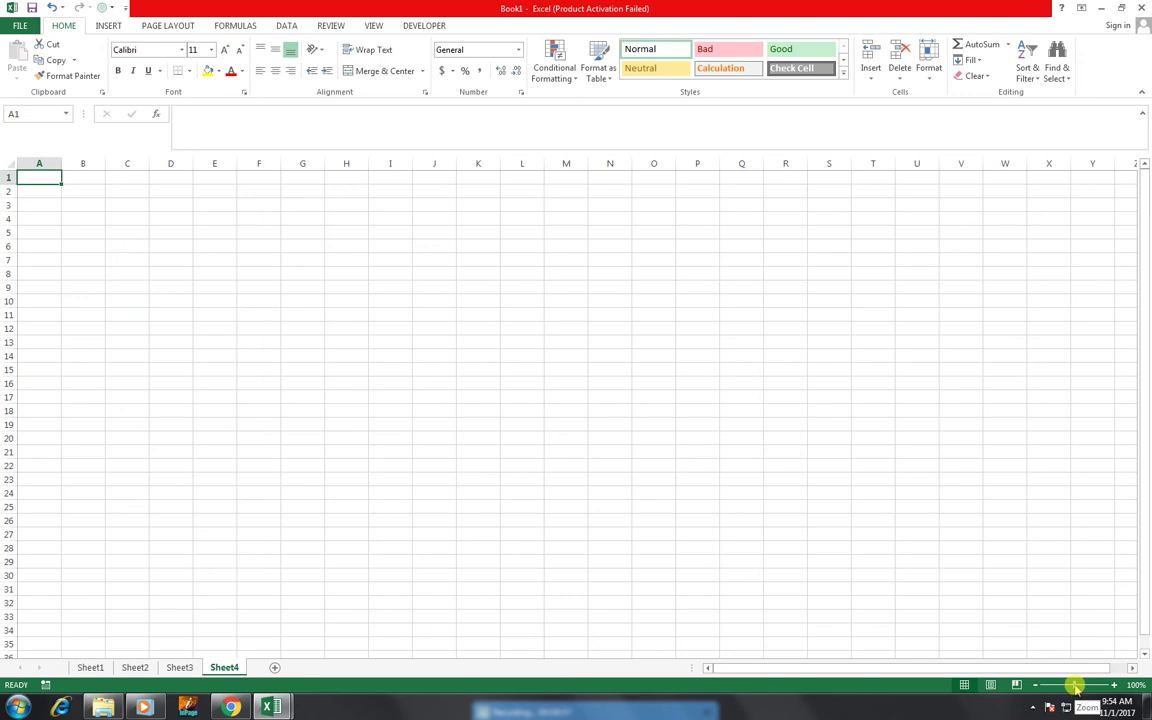
Enter 2010 in A3 and fill the year series down through A6
left_click_drag(1074, 685, 1101, 685)
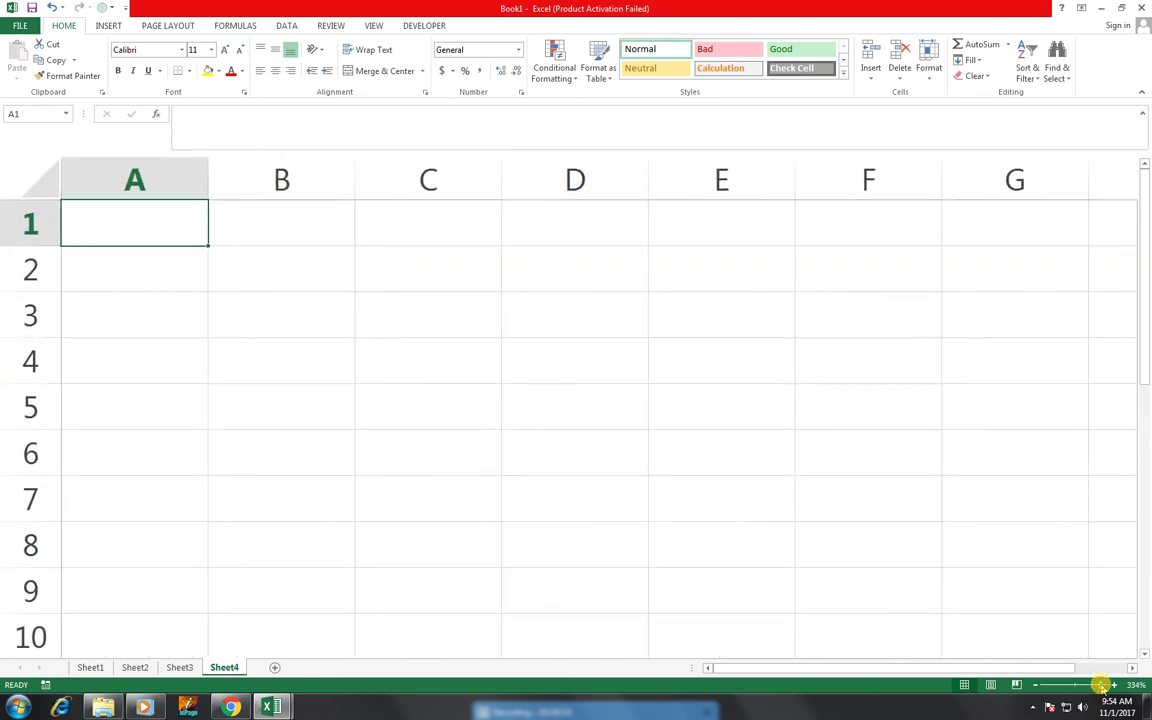
left_click(158, 296)
type("2005")
left_click(236, 342)
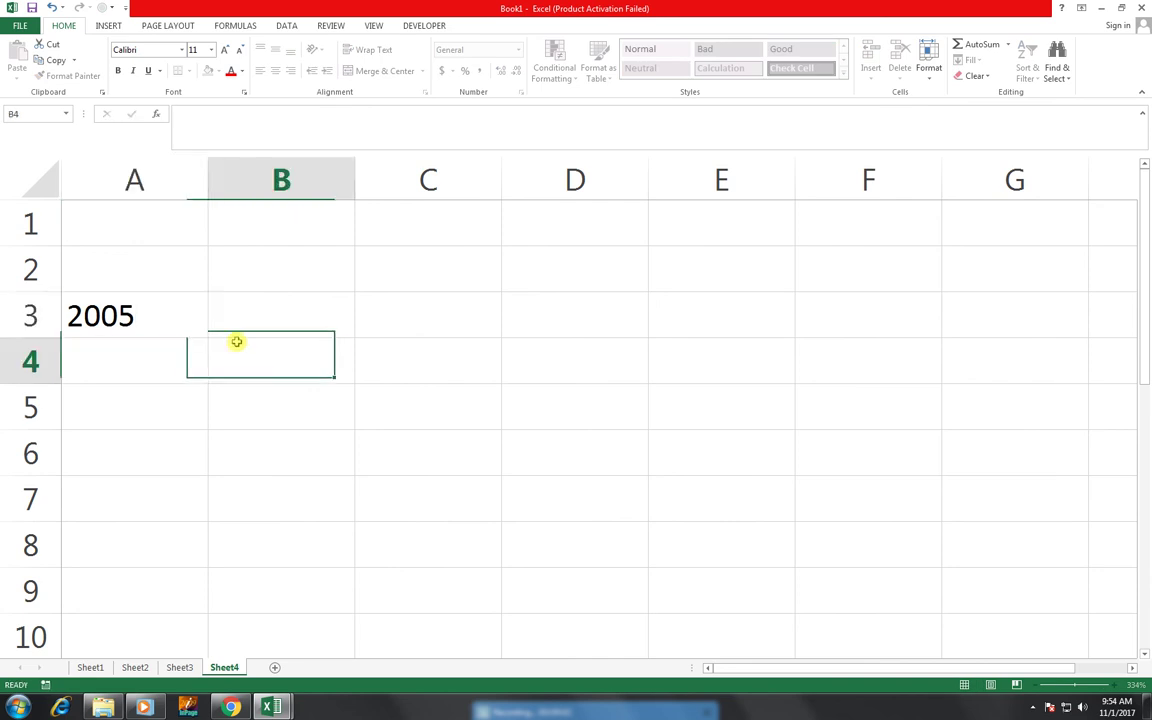
left_click(167, 301)
left_click(209, 339)
left_click(187, 326)
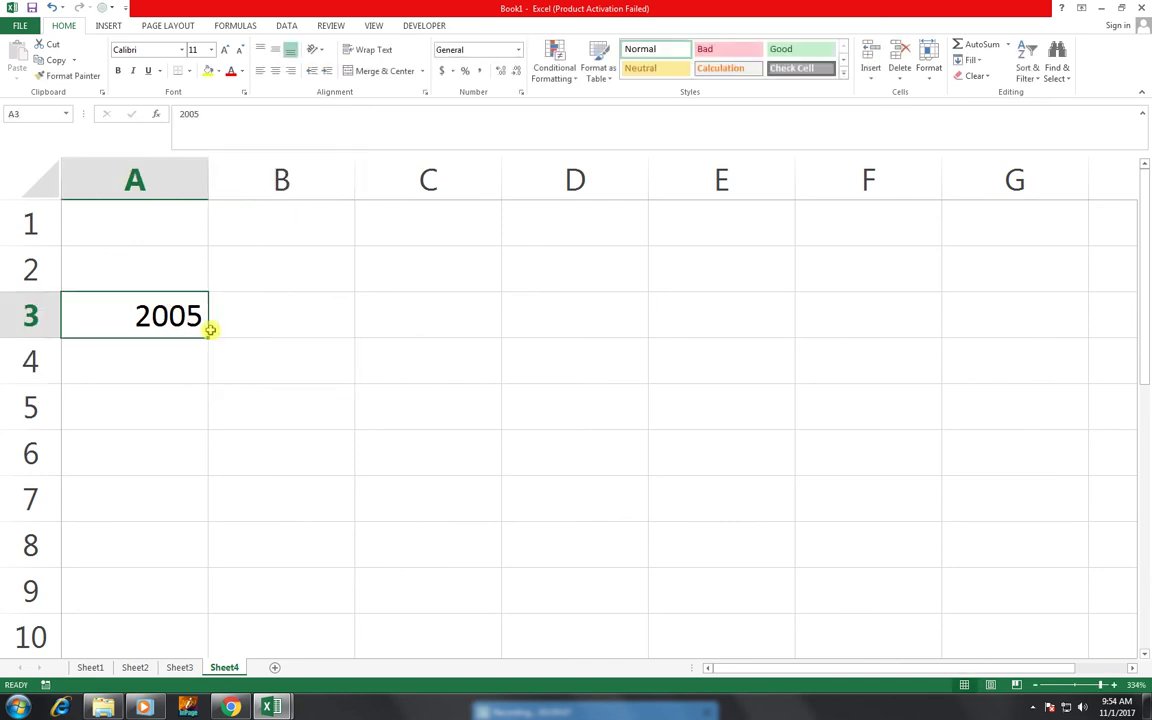
type("20")
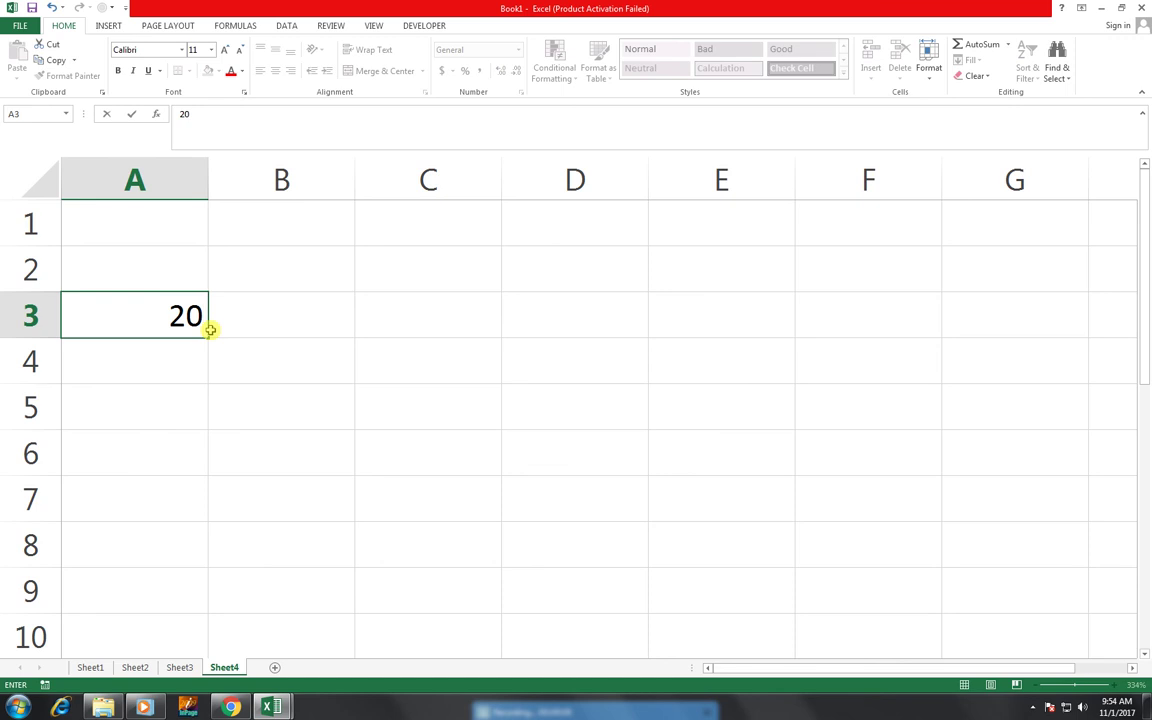
type("10")
key("Return")
left_click(205, 332)
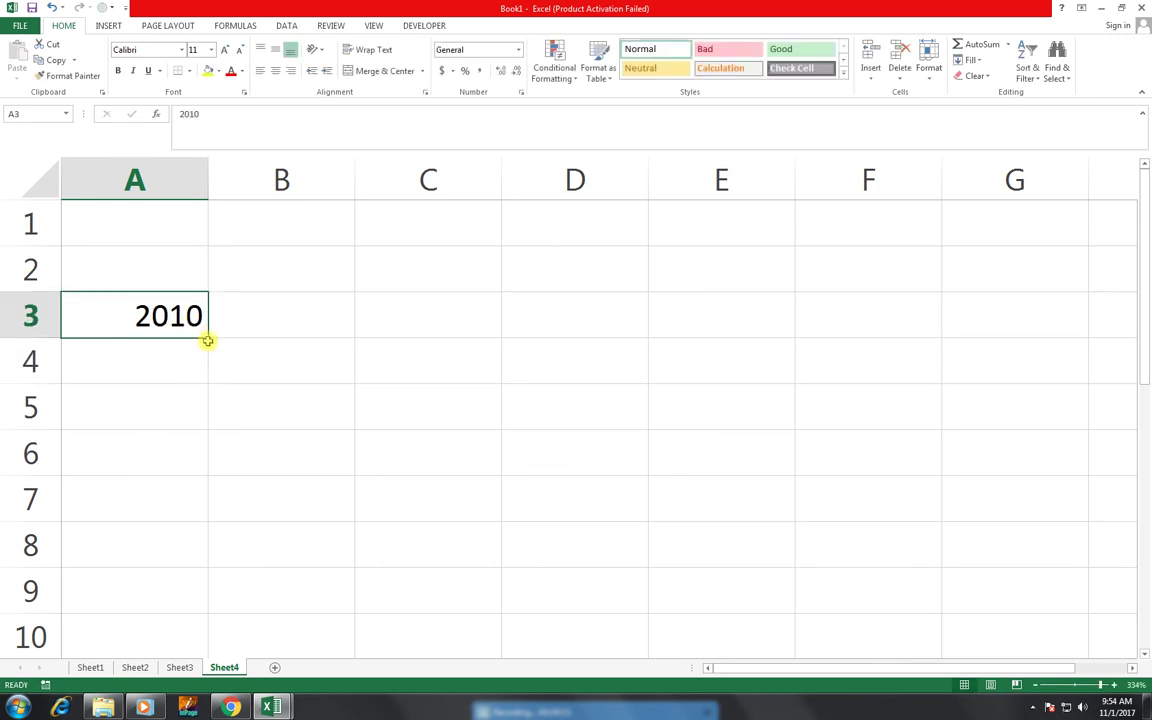
left_click_drag(208, 339, 203, 466)
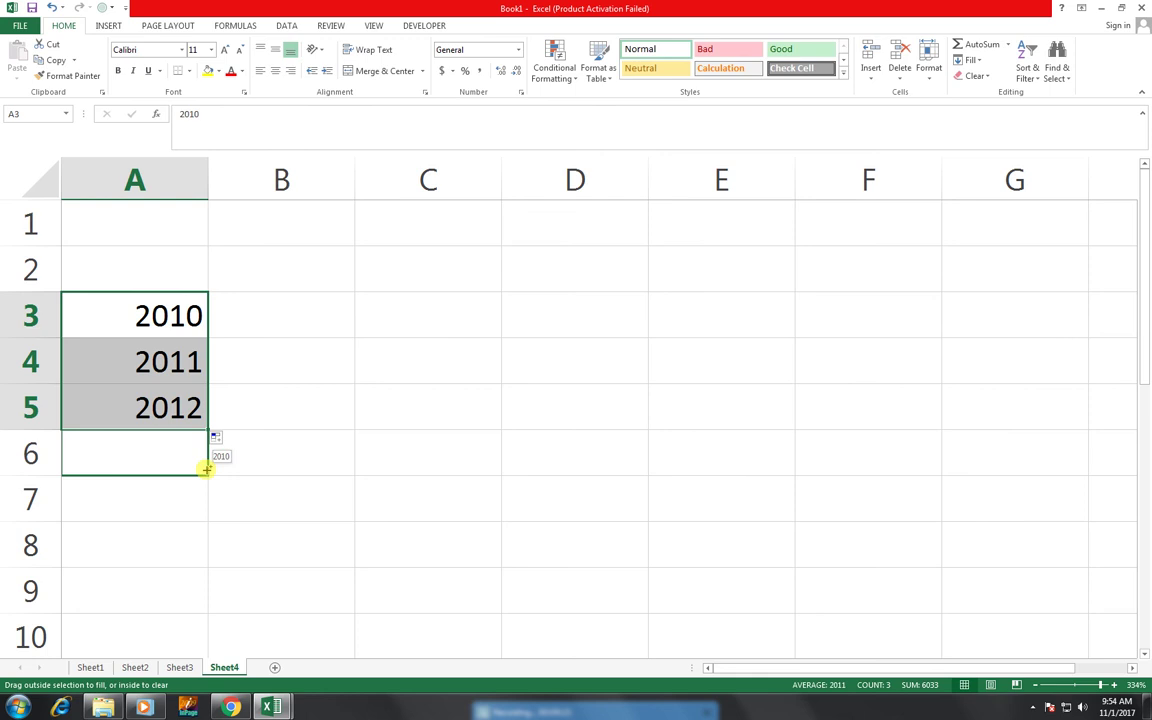
left_click(409, 288)
Copy the years in A3:A6
left_click(414, 416)
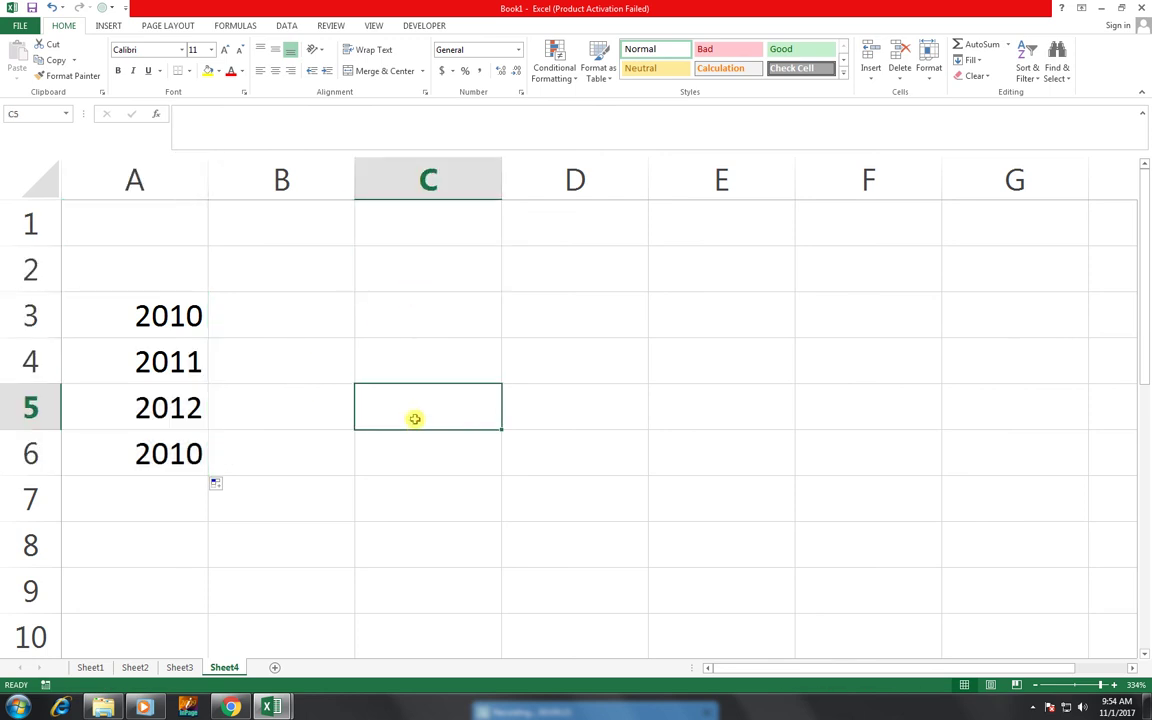
left_click(414, 221)
left_click(88, 300)
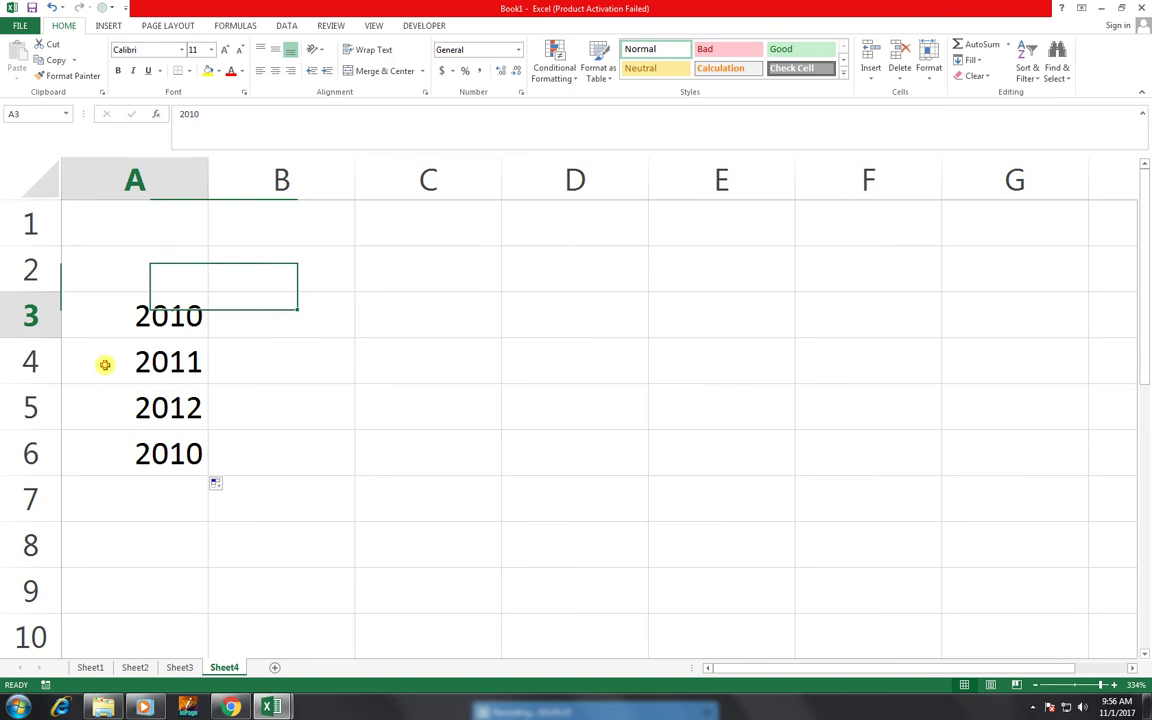
left_click_drag(105, 364, 108, 429)
key("ctrl+c")
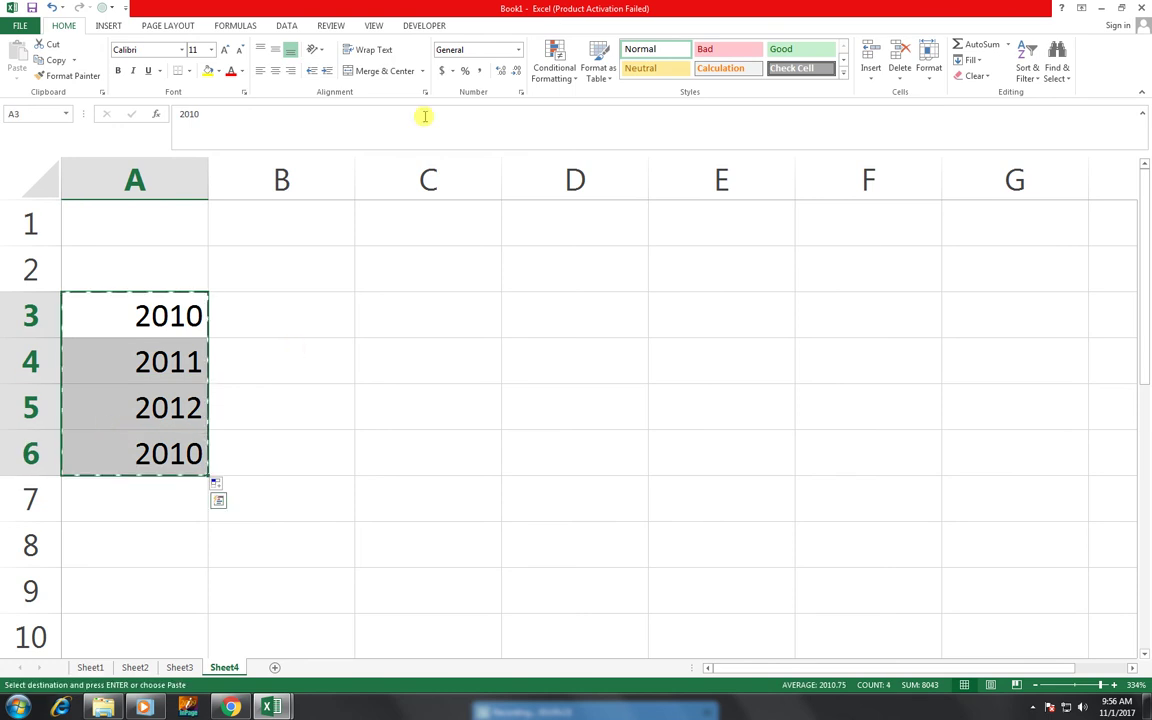
Paste Special the years transposed into C1:F1
left_click(405, 214)
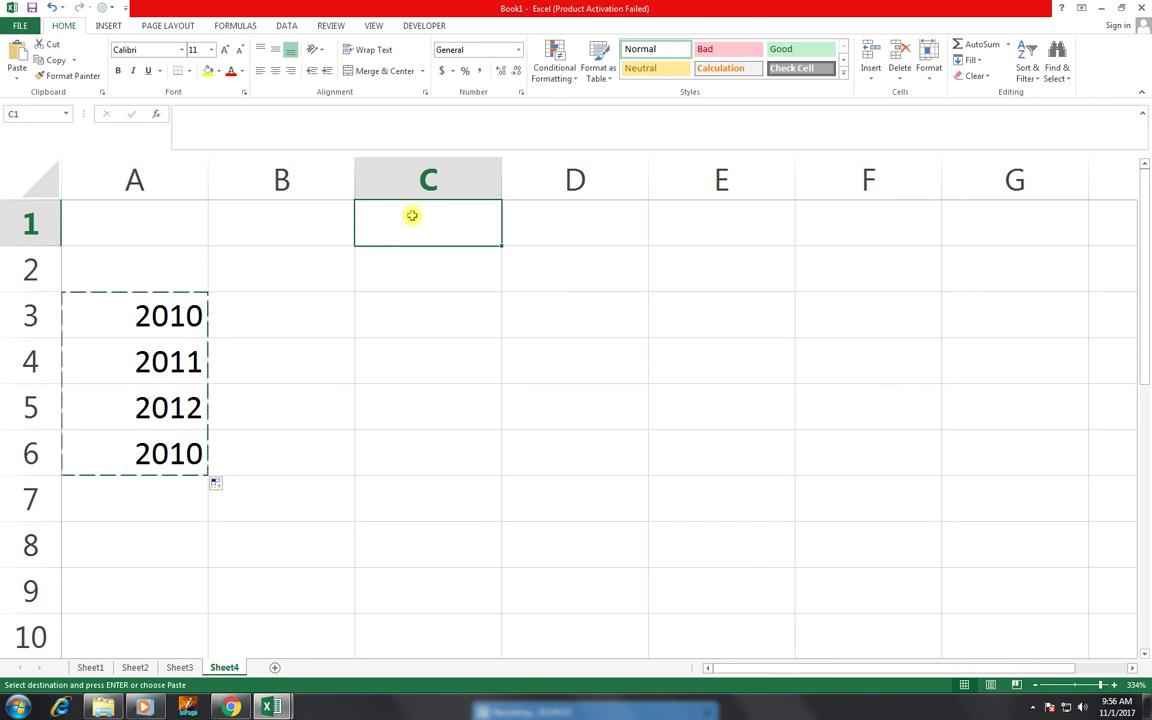
right_click(412, 215)
left_click(427, 296)
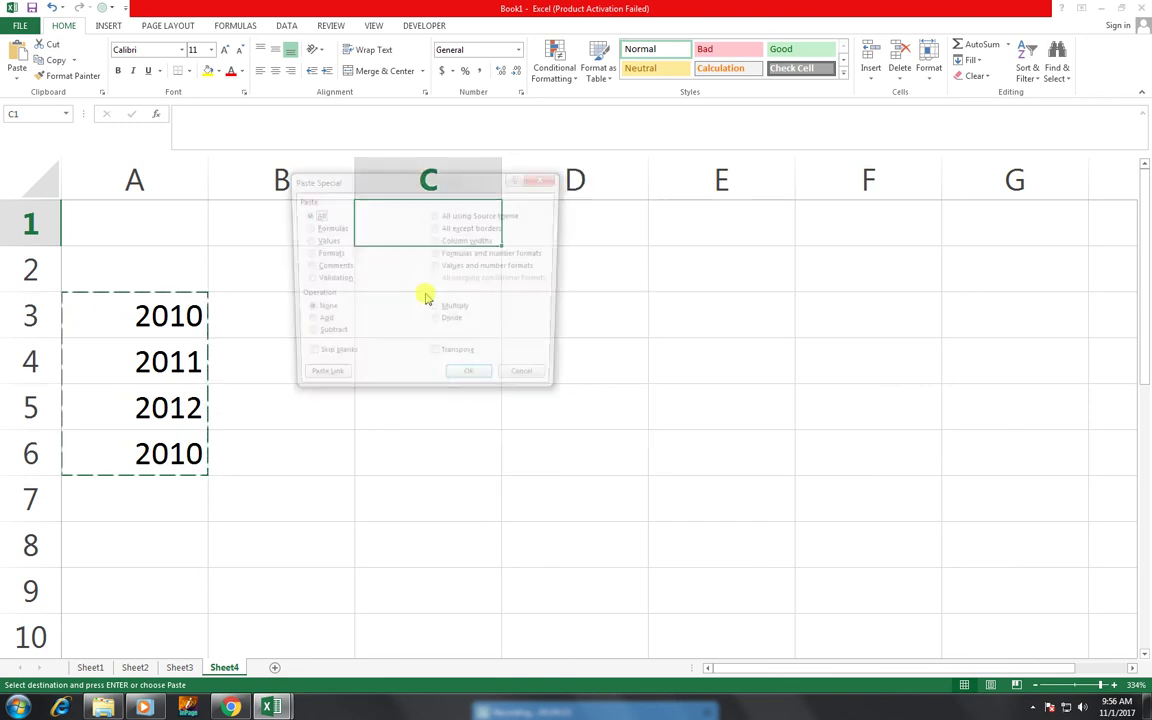
left_click(436, 358)
left_click(470, 381)
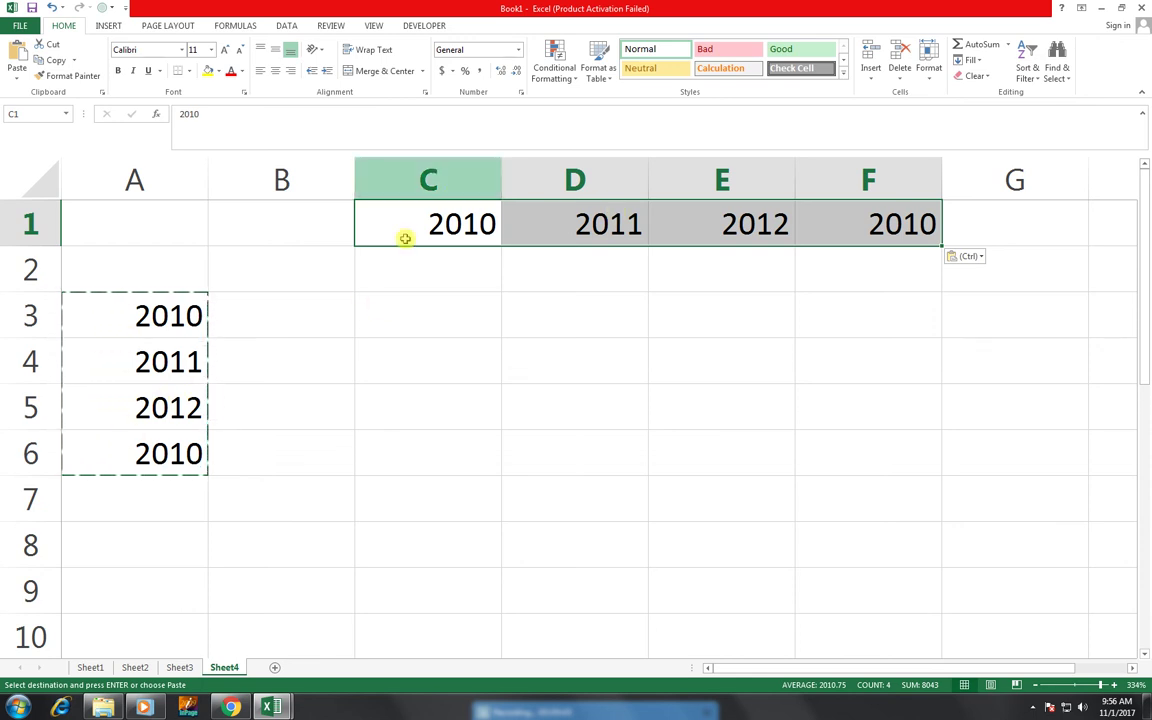
left_click(486, 277)
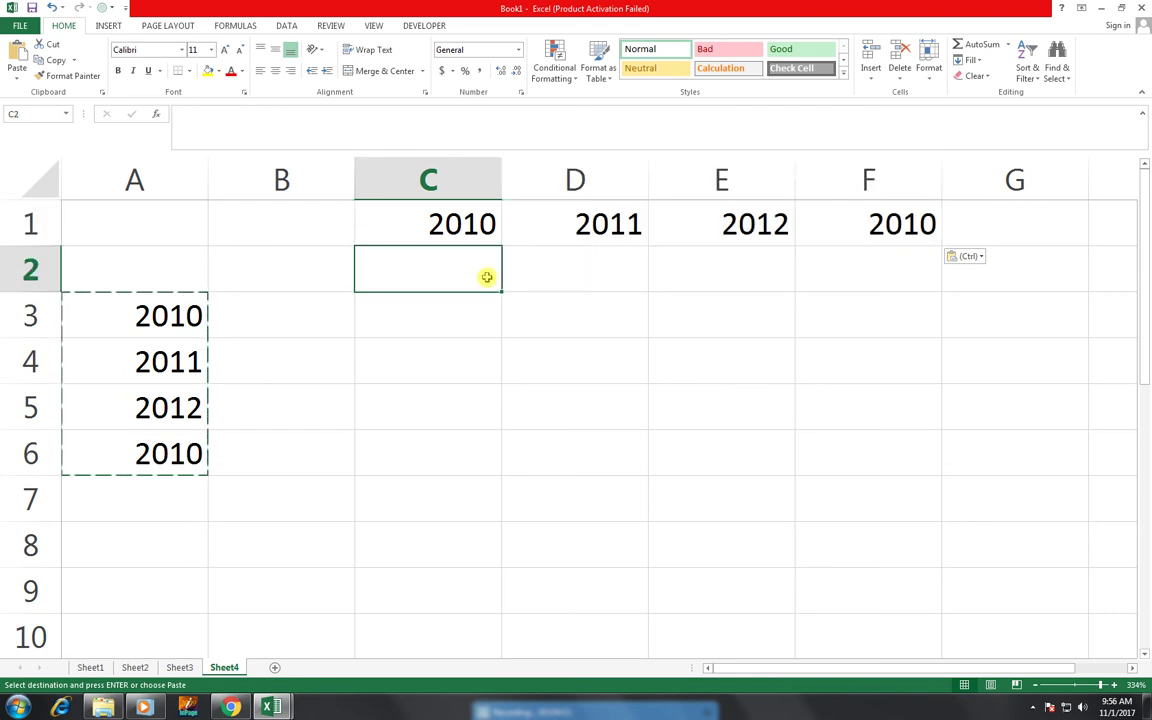
Enter 50000, 40000, 100000 and 80000 in C2:F2, correcting the C2 entry
type("500")
key("Tab")
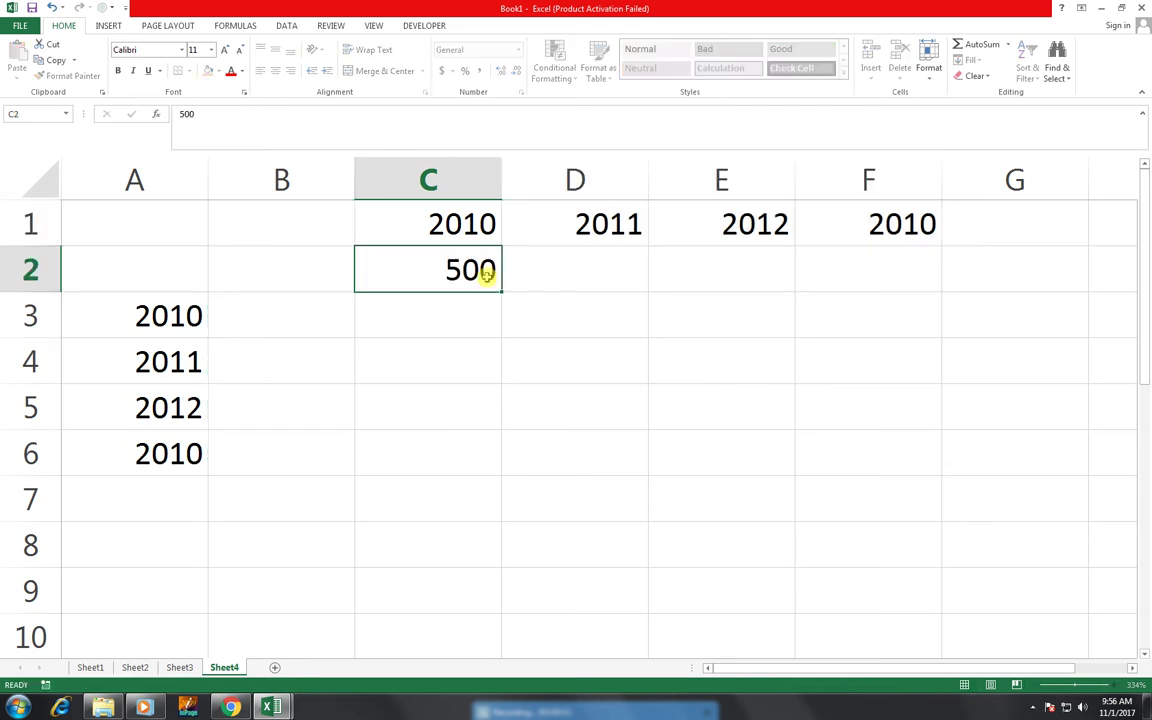
left_click(486, 275)
type("500")
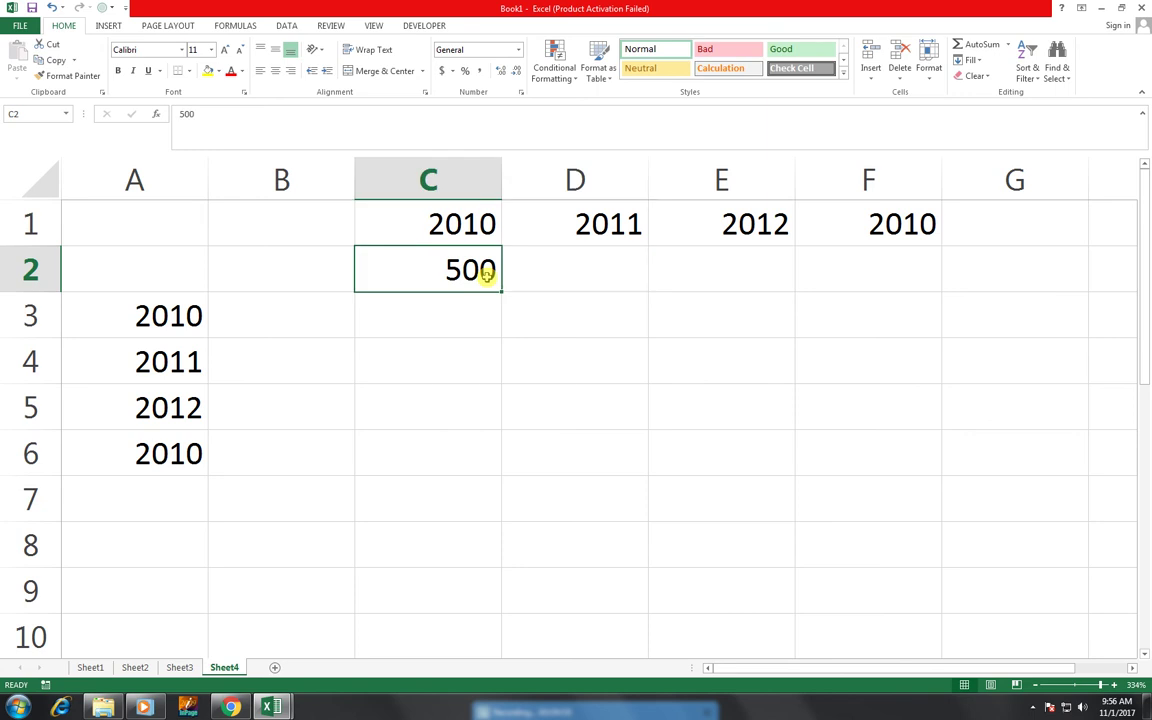
type("00")
key("Tab")
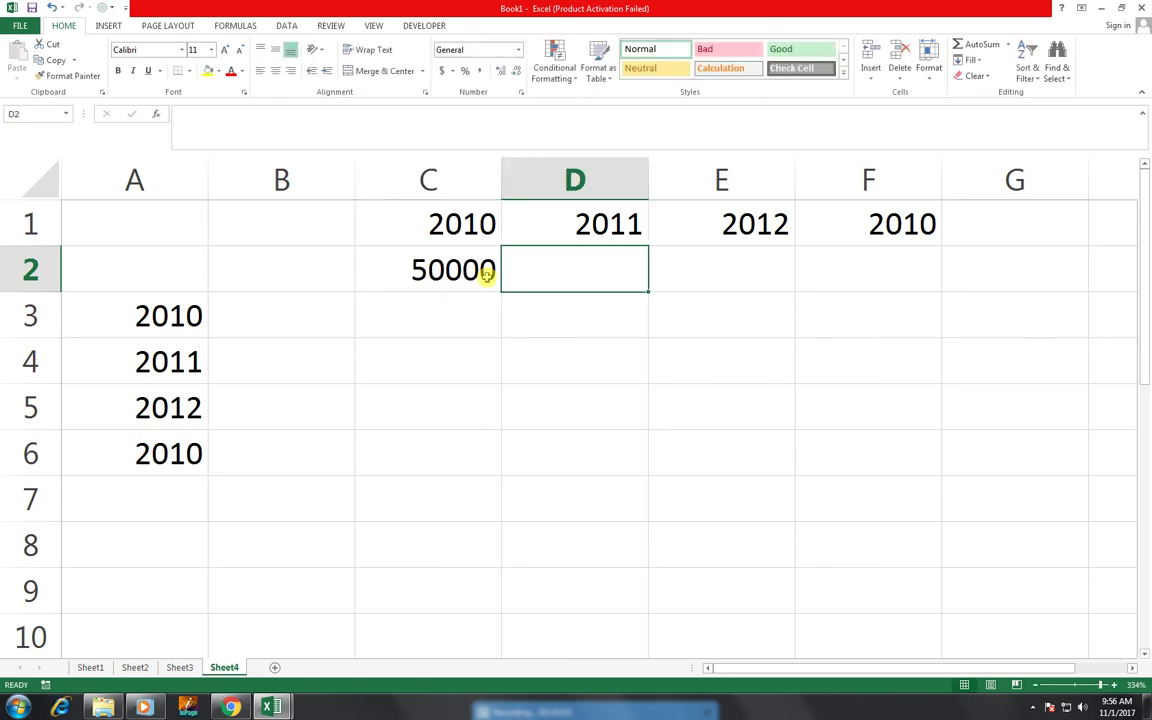
type("40000")
key("Tab")
type("100")
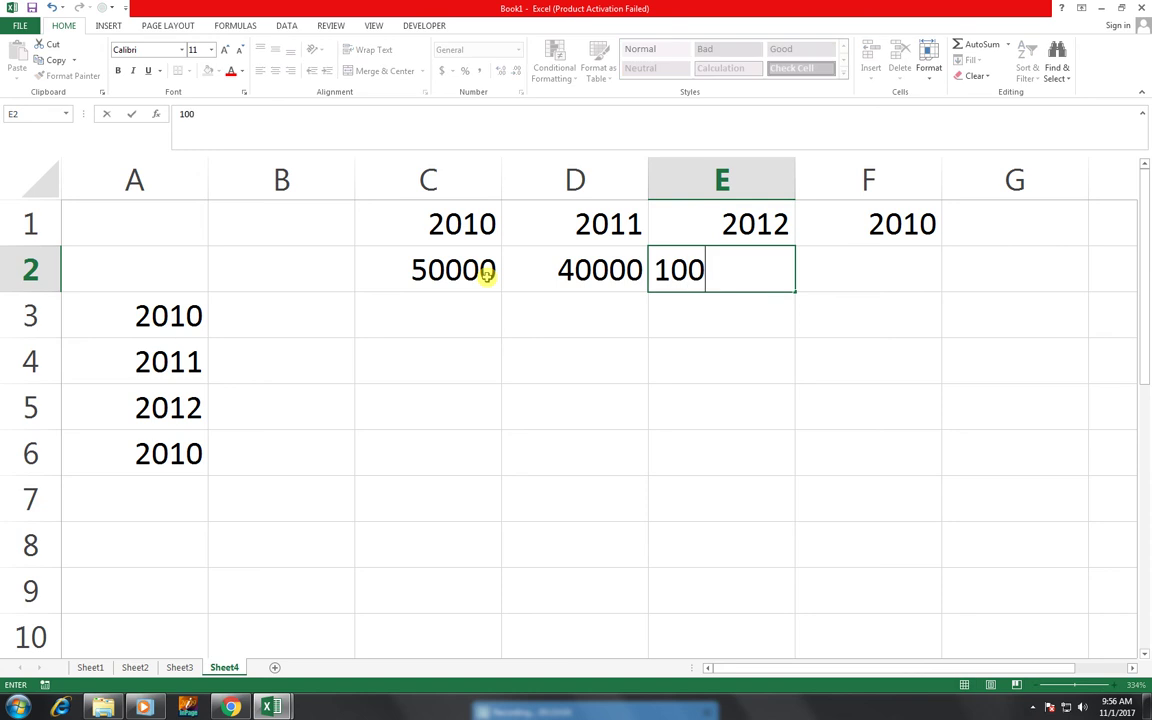
type("000")
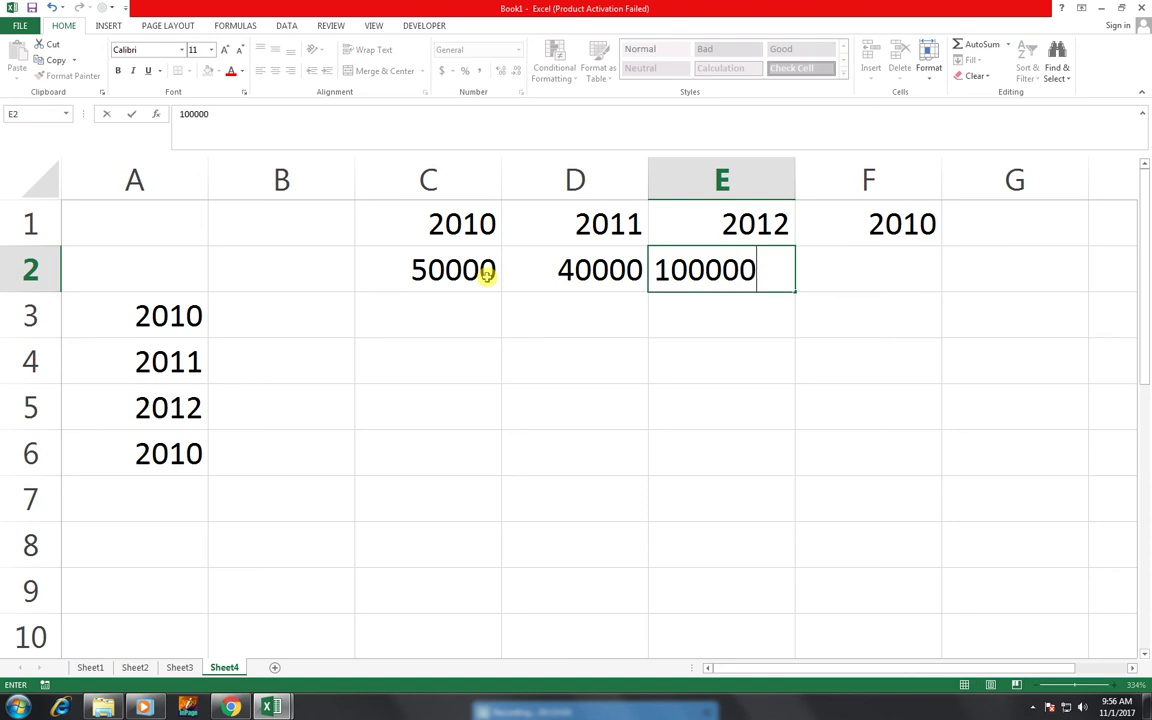
key("Tab")
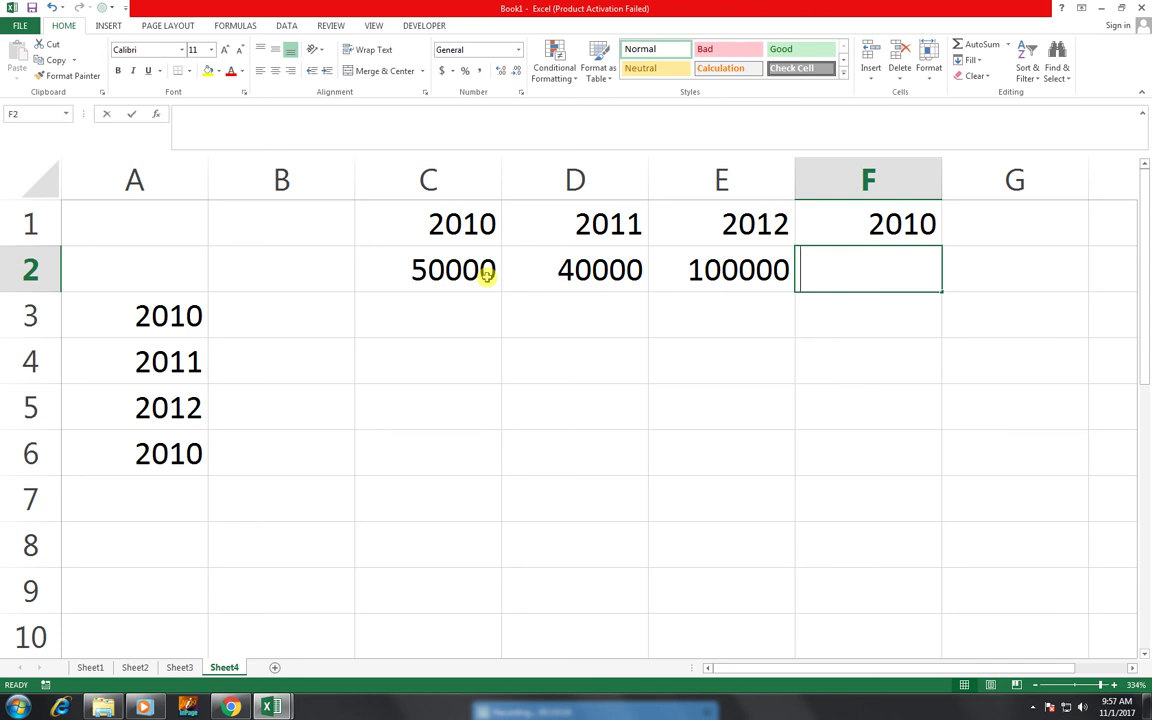
type("80000")
key("Return")
key("Down")
key("Down")
key("Down")
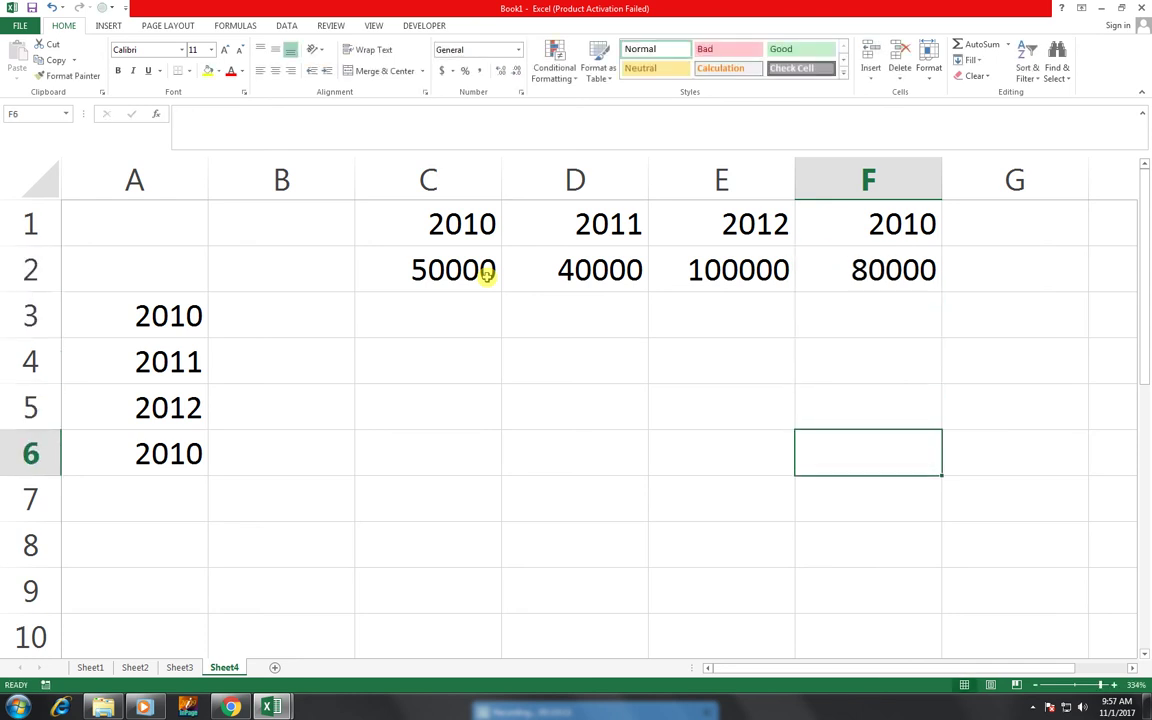
key("Left")
key("Left")
key("Left")
key("Down")
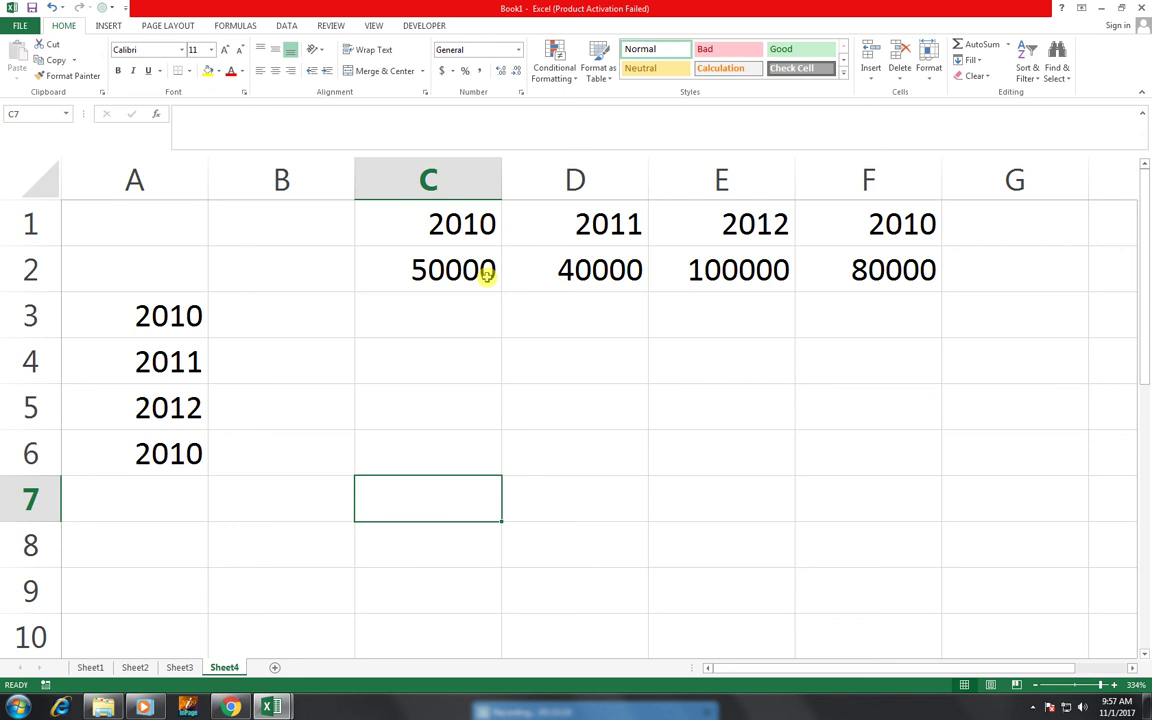
Replace the YEAR 2012 entry in C7 with the label 'FIND SALES YEAR 2012'
type("YEAR 2012")
key("Return")
key("Right")
key("Up")
key("Left")
key("Delete")
type("FIND SALES YE")
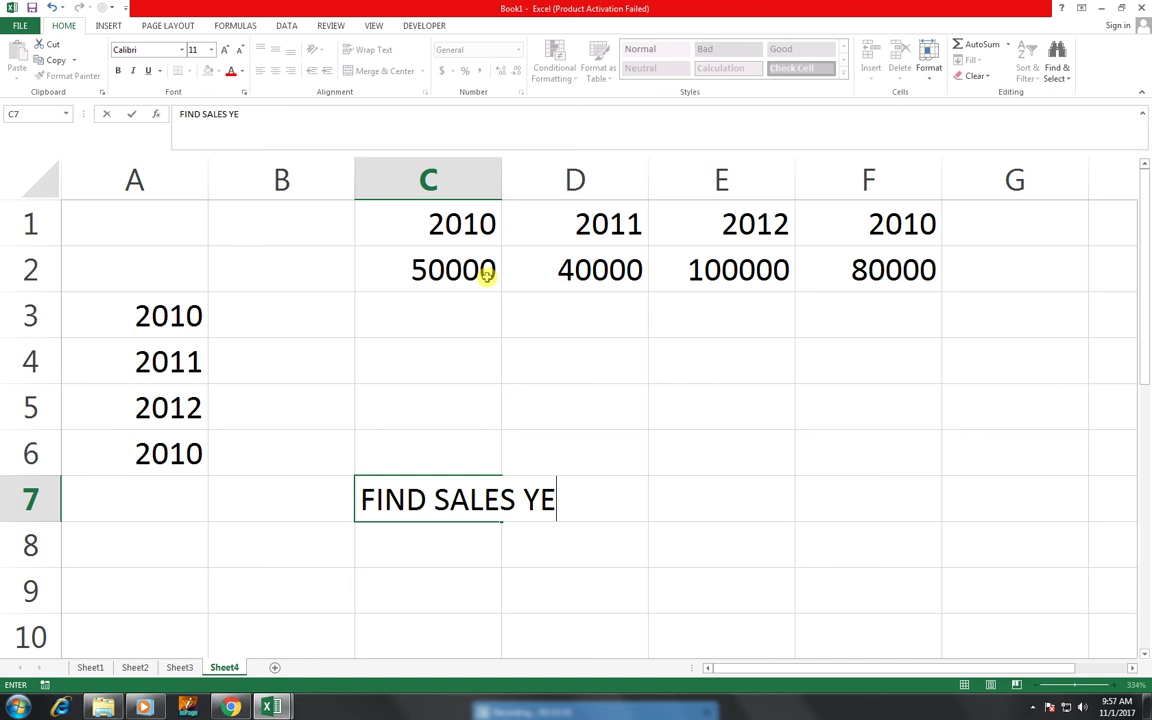
type("AR 2012")
key("Tab")
key("Right")
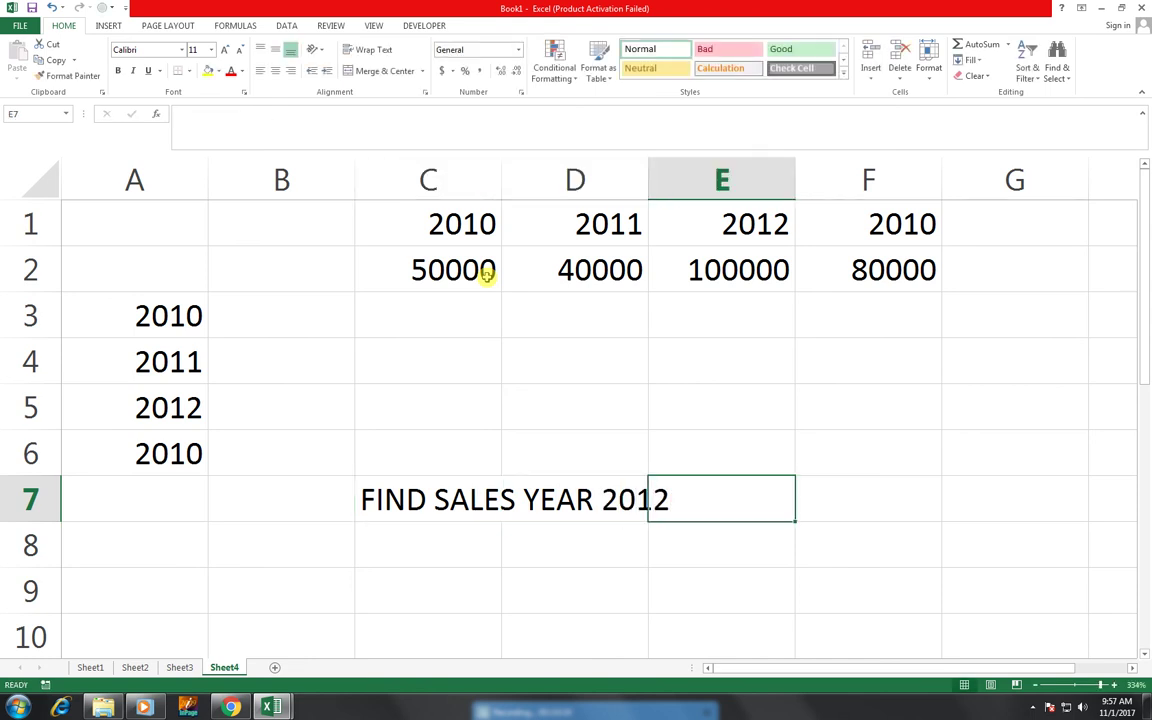
key("Right")
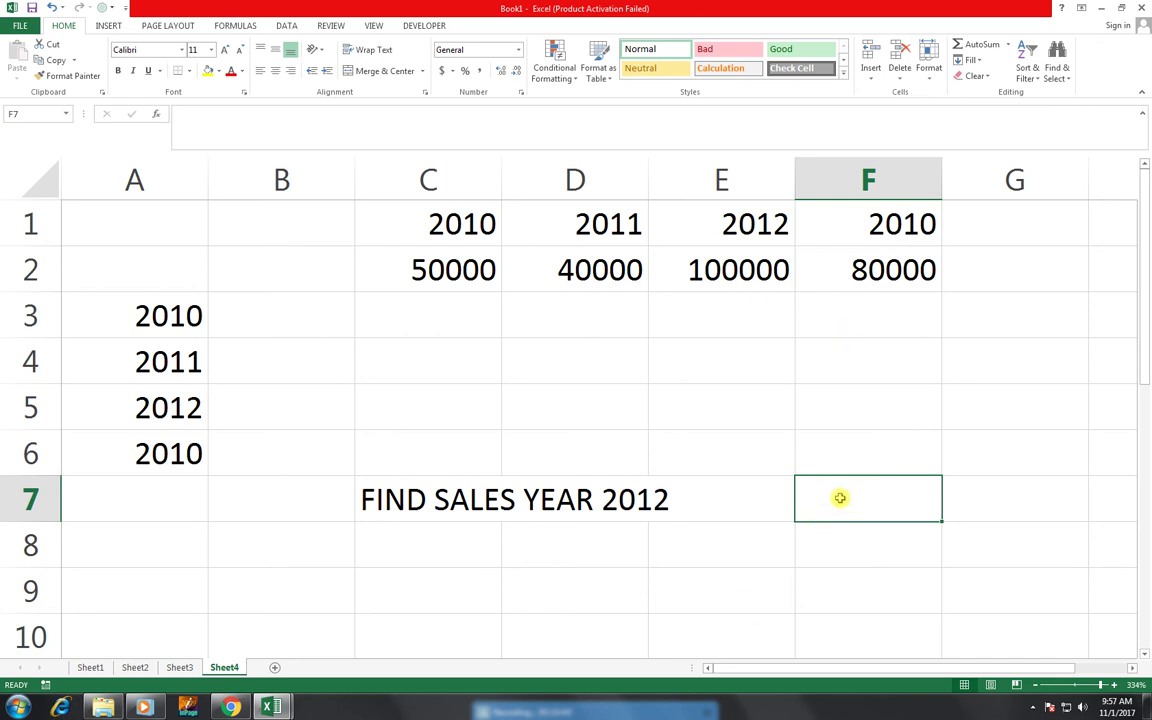
Enter =LOOKUP(A5,A3:A6,C2:F2) in F7, returning 100000 for 2012, then add Sheet5
type("=LO")
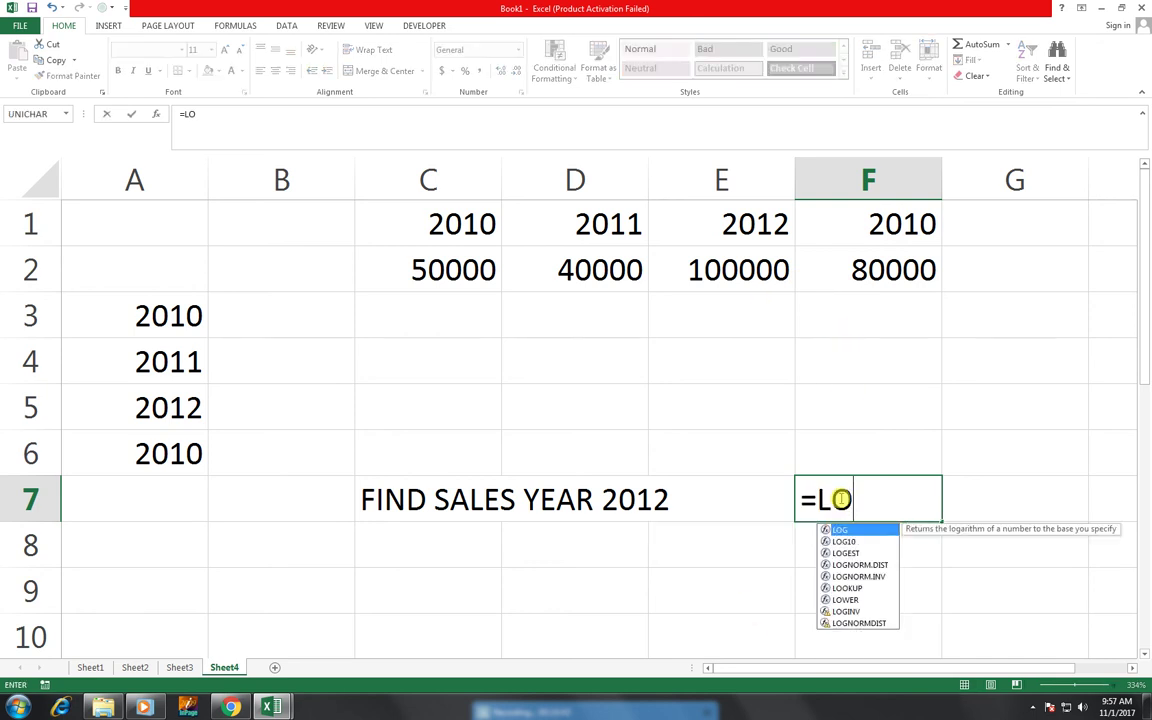
type("G(")
key("BackSpace")
key("BackSpace")
type("OKUP(")
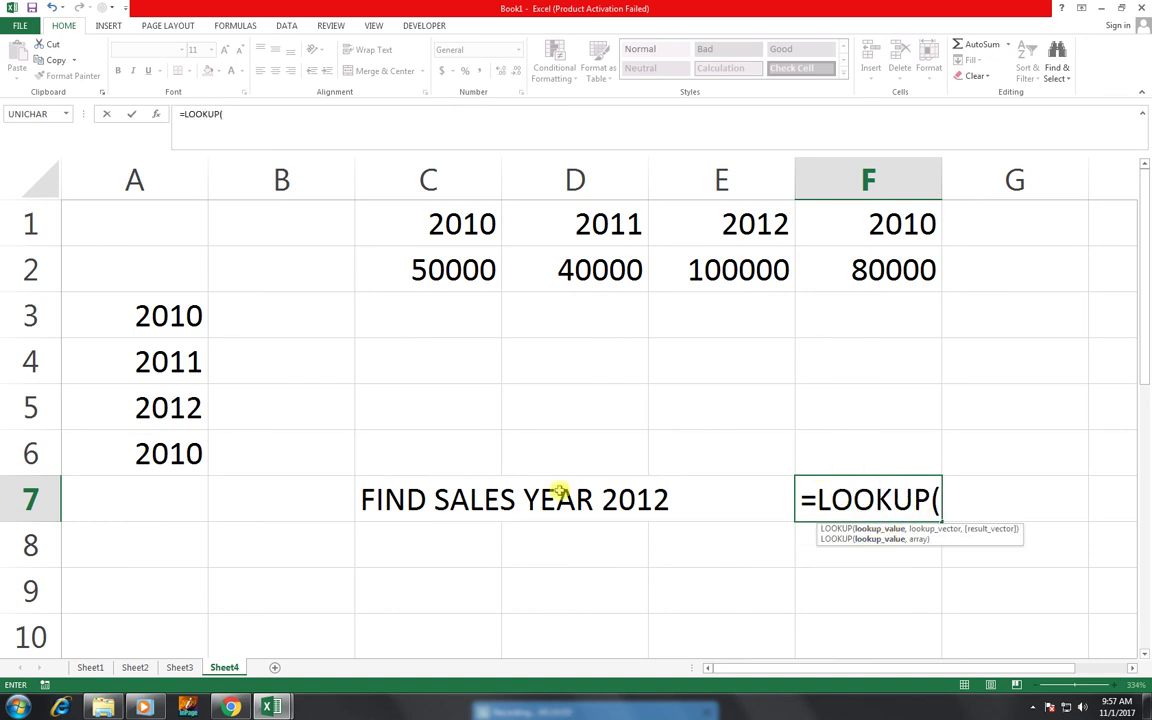
left_click(185, 422)
type(",")
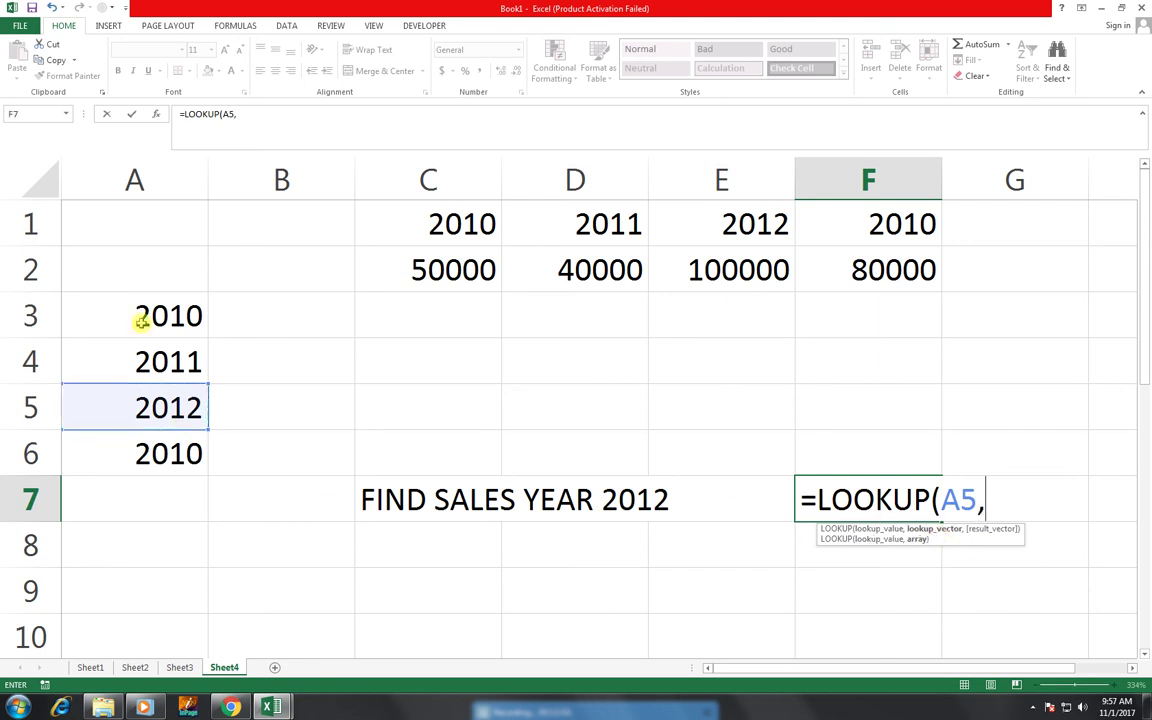
left_click_drag(141, 314, 145, 453)
type(",")
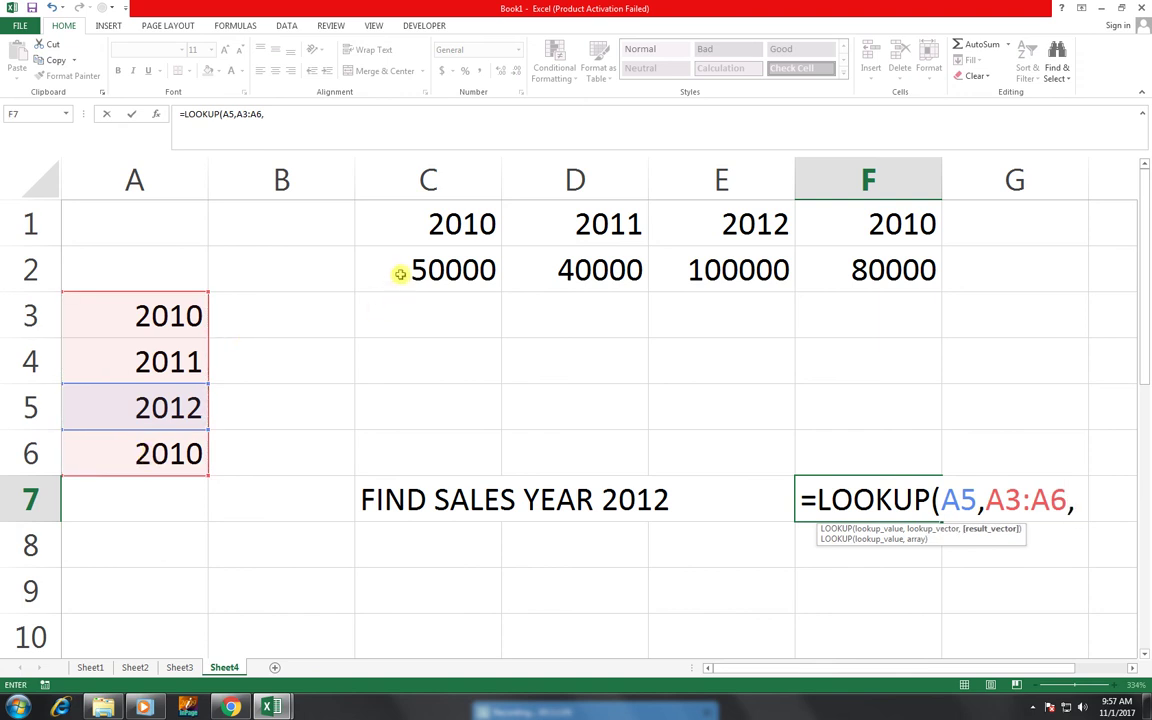
left_click_drag(400, 272, 858, 272)
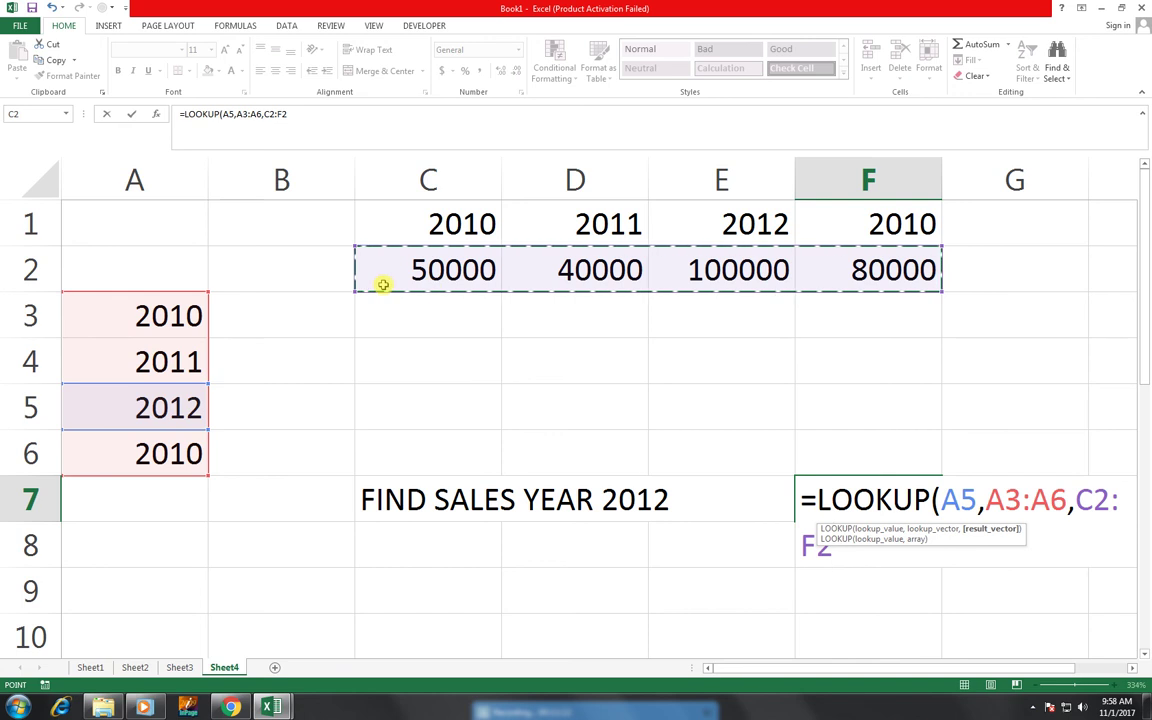
type(")")
key("Return")
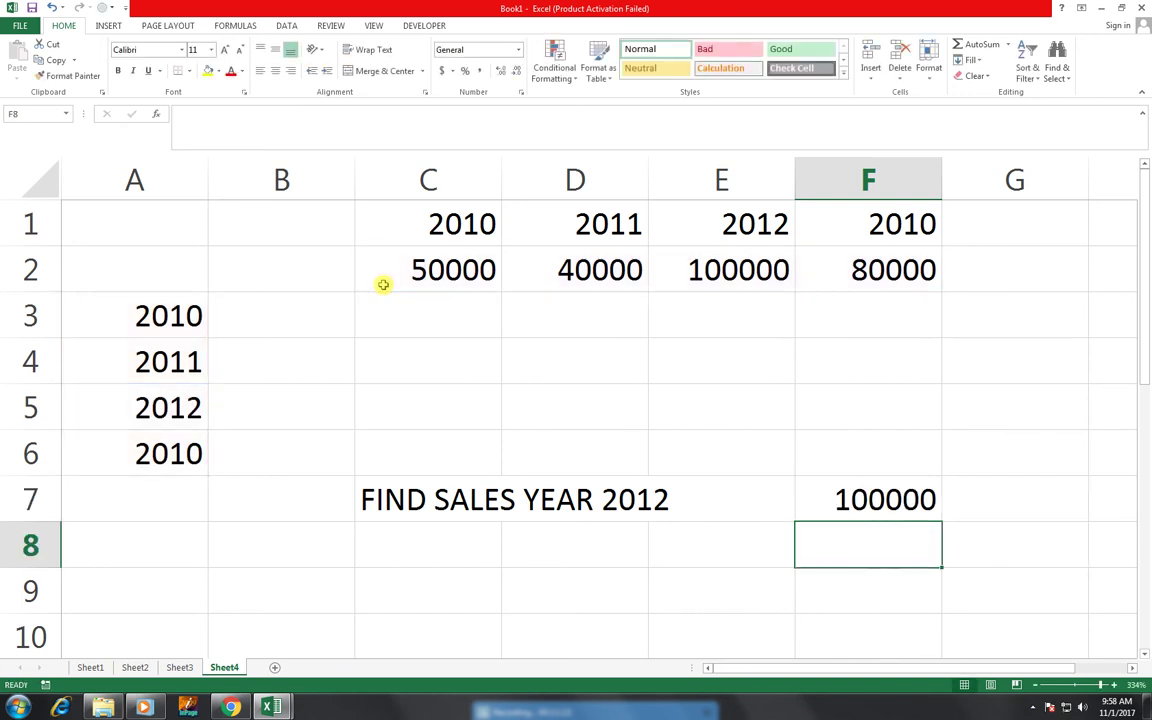
key("Up")
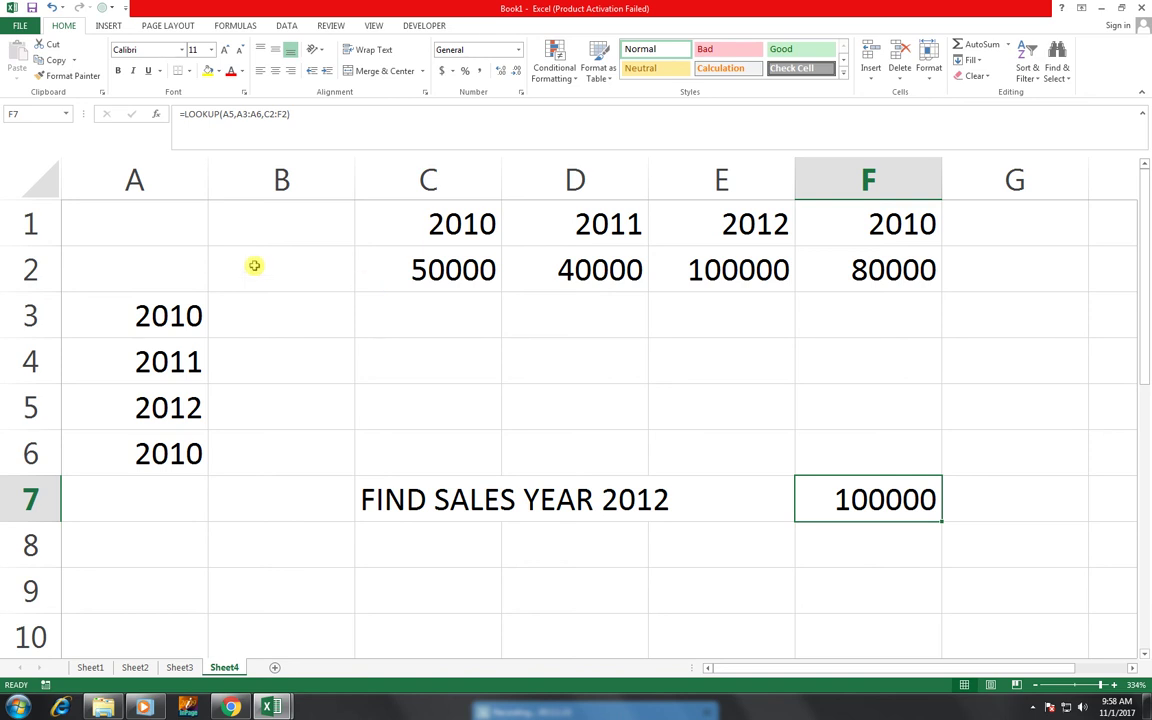
left_click(275, 668)
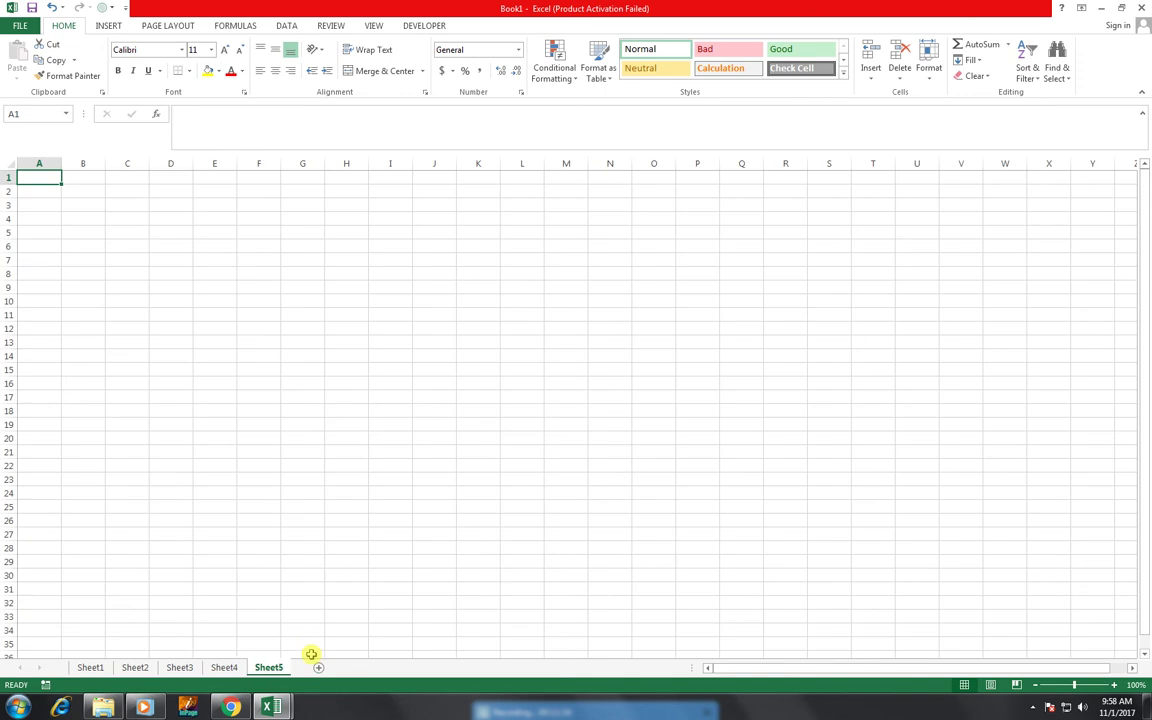
Zoom in on the grid and enter YEAR in A1 and JAN in B1
left_click_drag(1081, 689, 1102, 686)
left_click(160, 292)
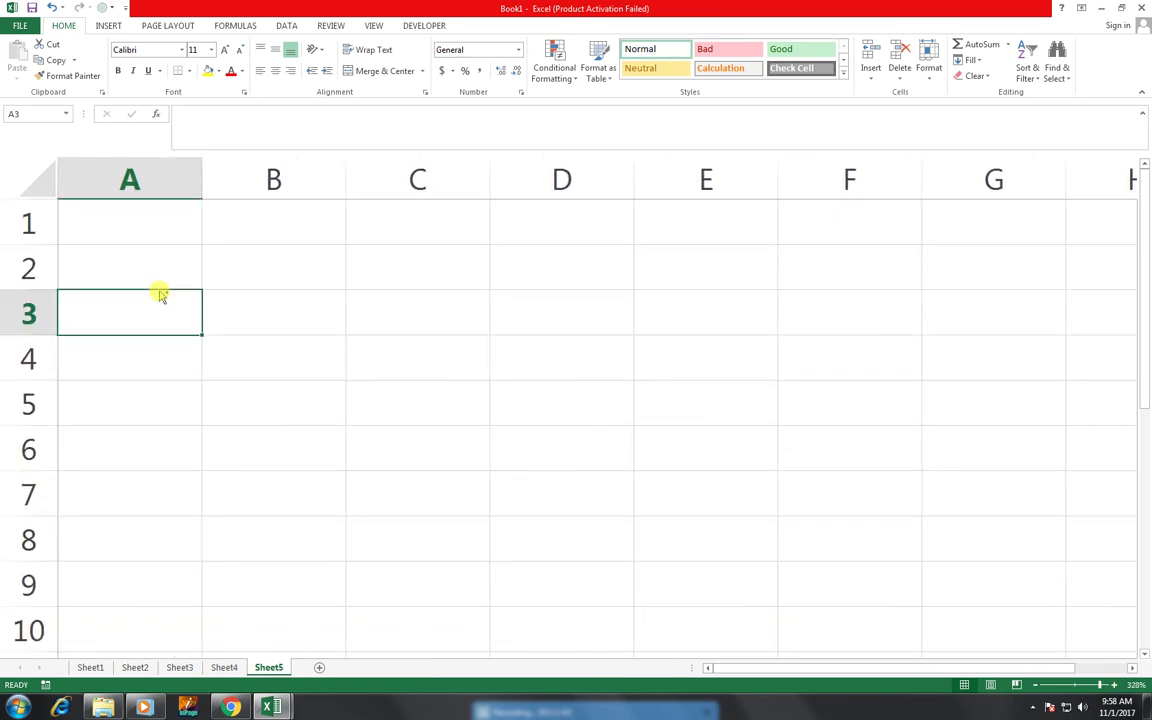
key("Up")
key("Up")
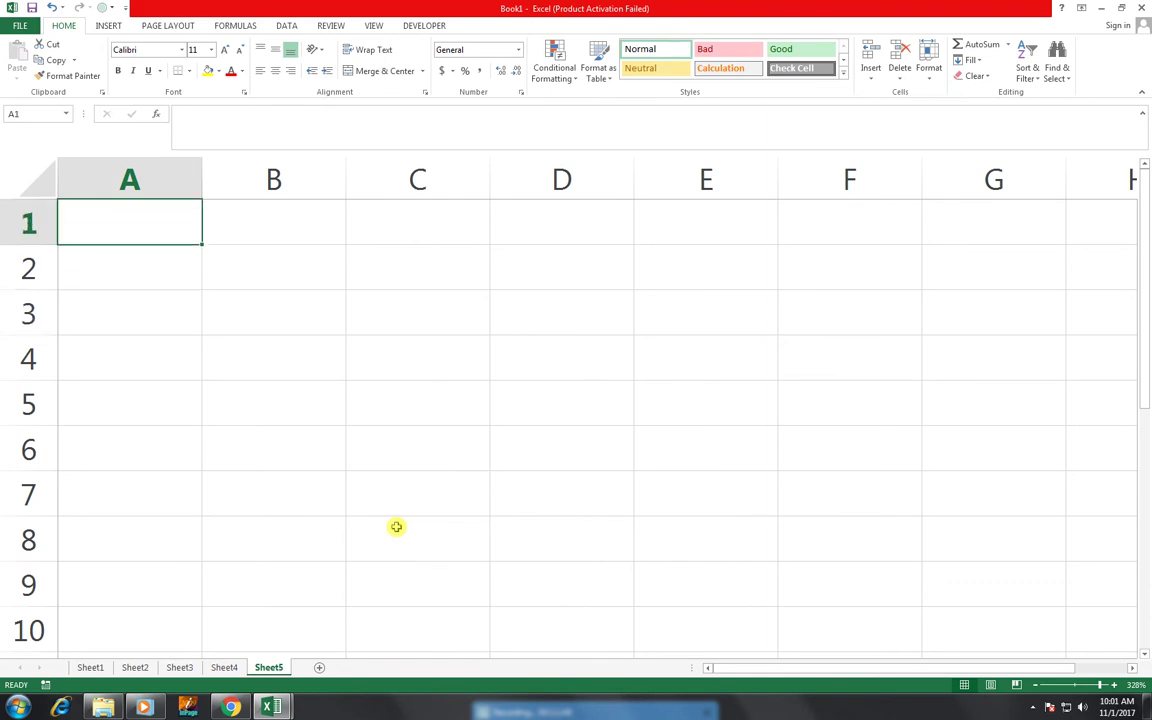
type("YEAR")
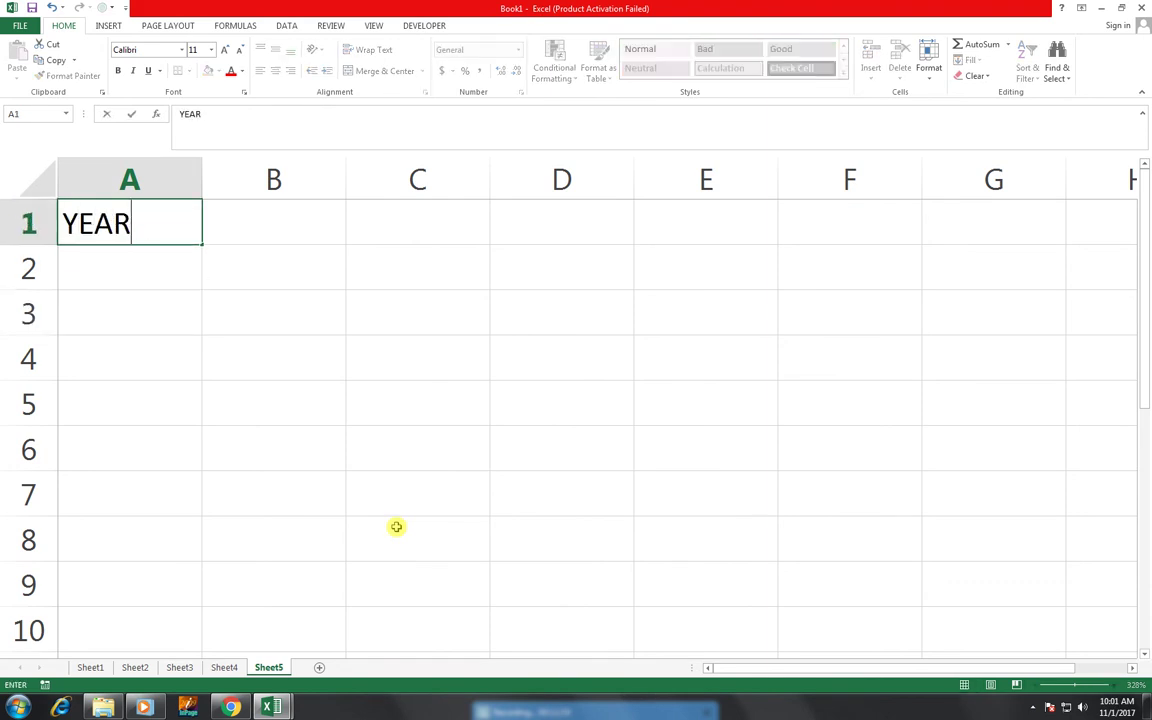
key("Tab")
type("JAN")
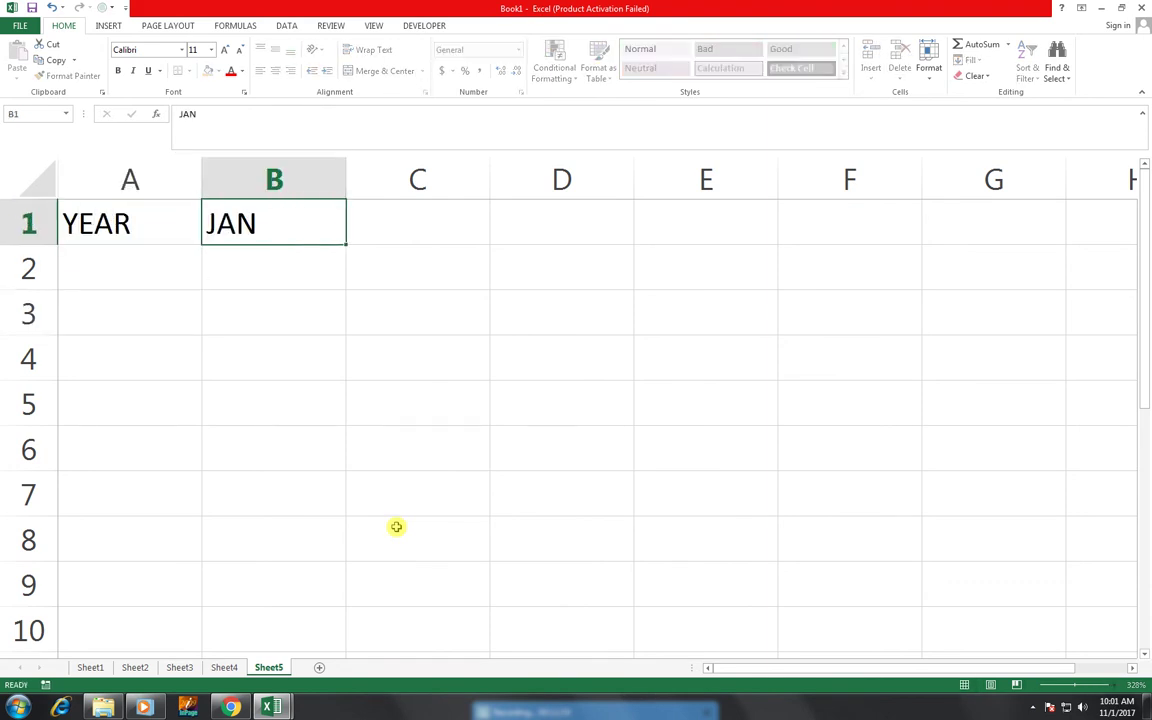
key("Return")
Autofill FEB and MAR into C1:D1, then zoom the view to the A1:D6 table
left_click(374, 360)
left_click(330, 216)
left_click_drag(345, 243, 666, 282)
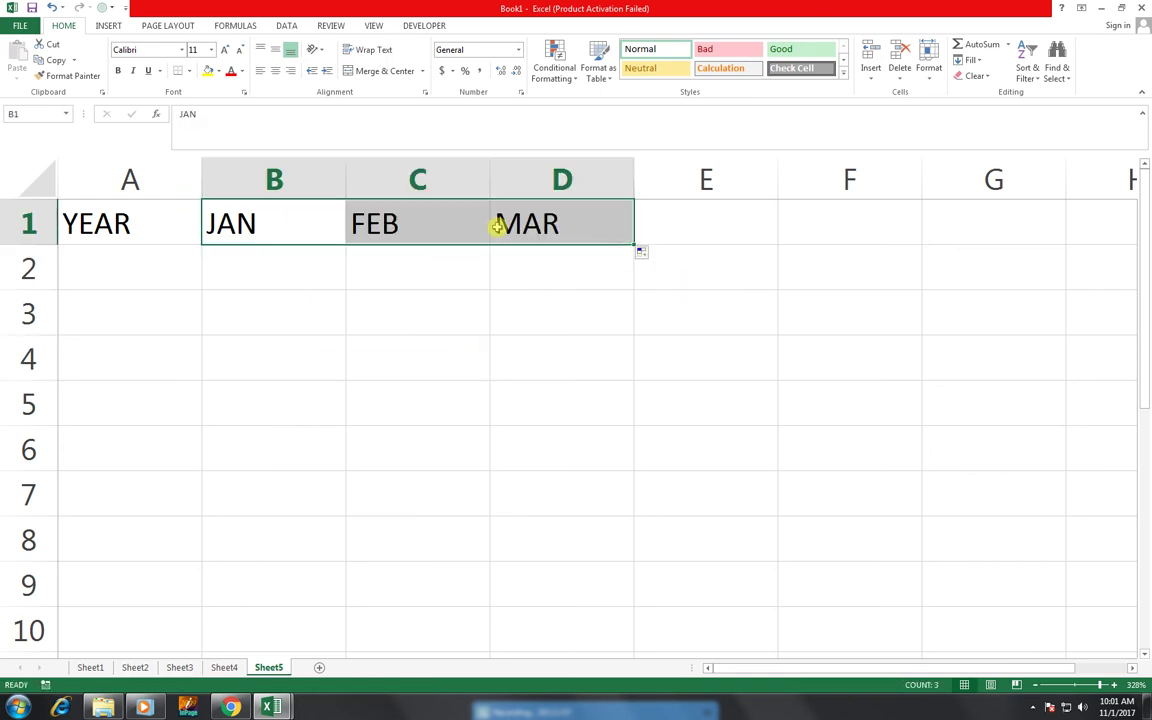
left_click_drag(150, 215, 627, 440)
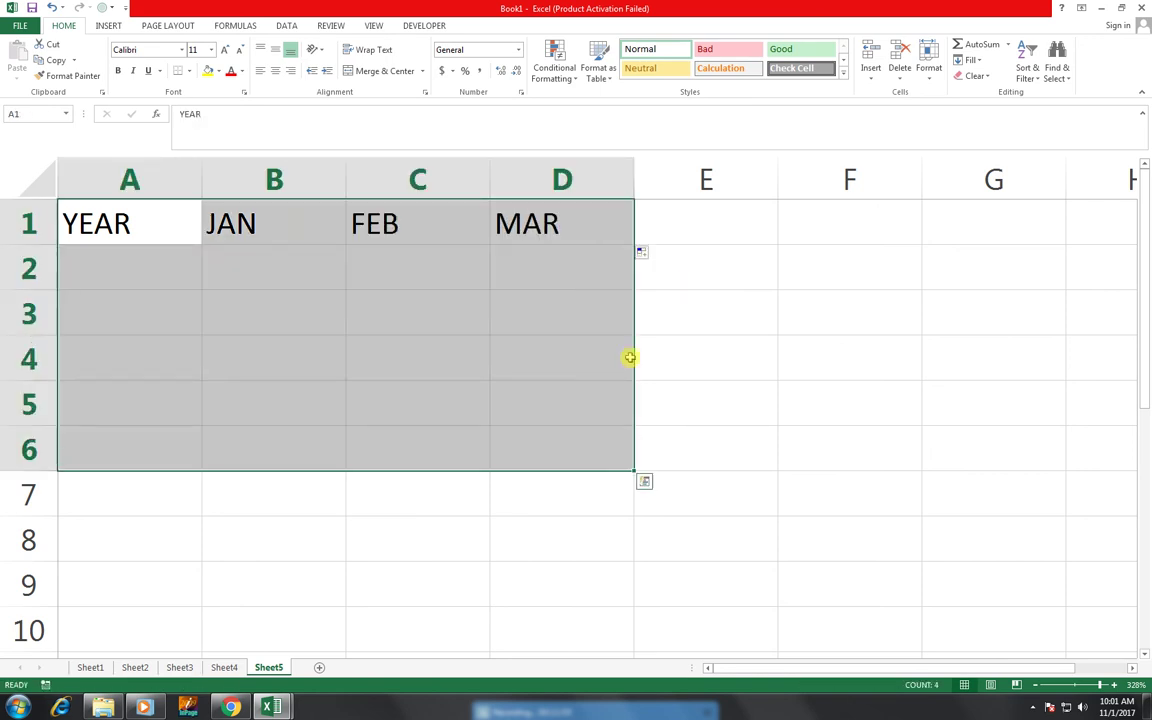
left_click(374, 24)
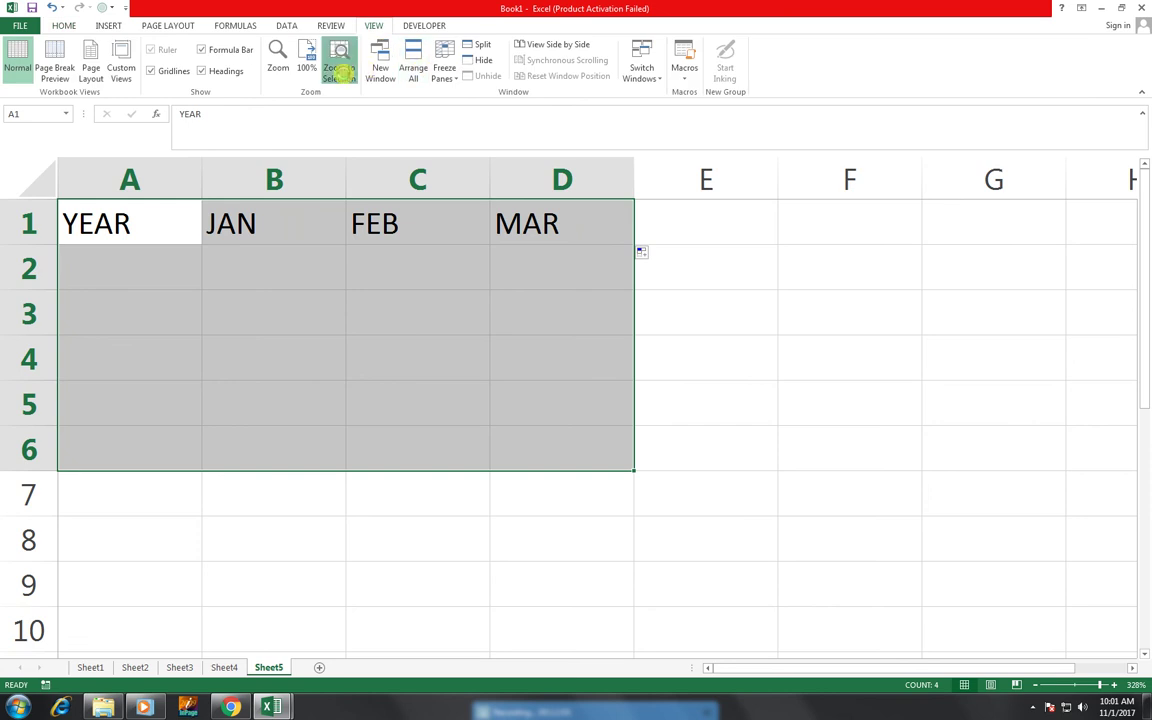
left_click(340, 70)
left_click(191, 280)
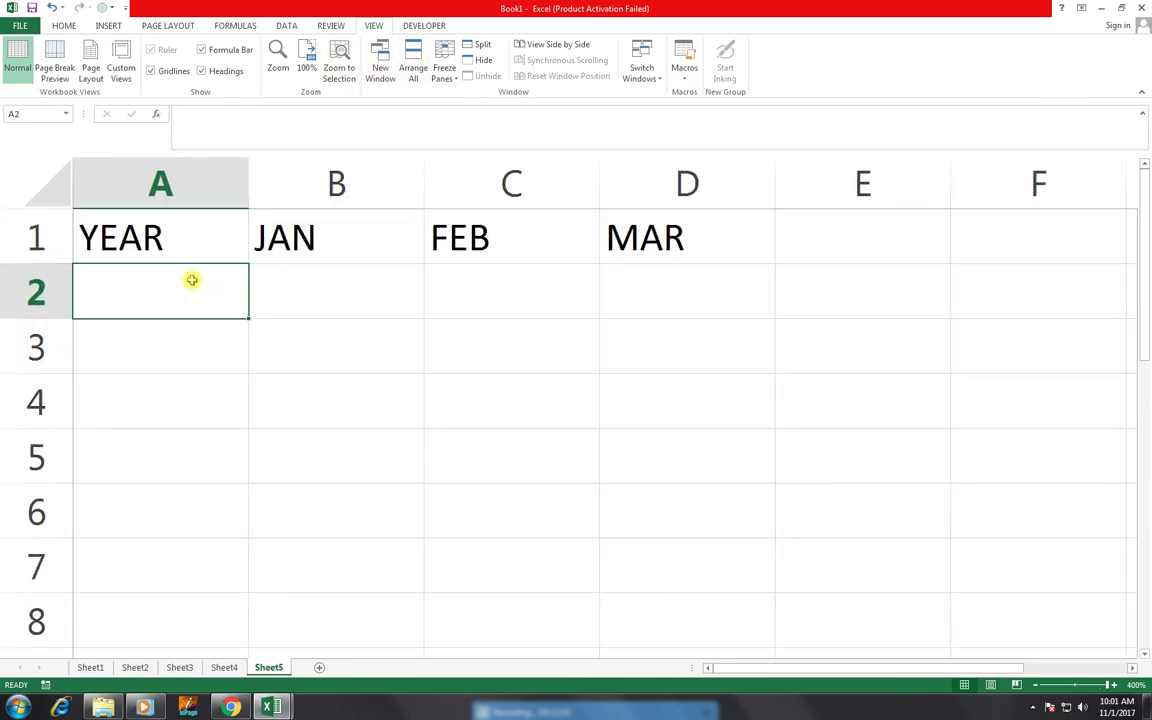
Enter 2014 in A2 and fill the years down to 2018 in A6
type("2014")
left_click(191, 281)
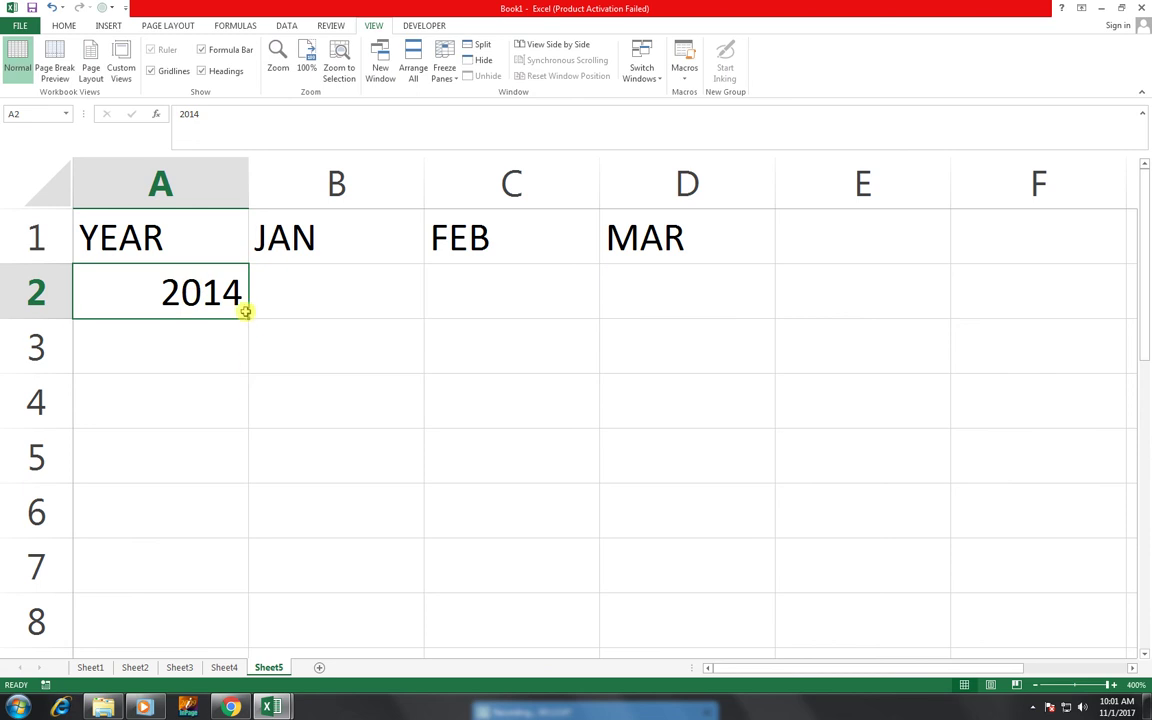
left_click_drag(251, 320, 231, 519)
left_click(288, 301)
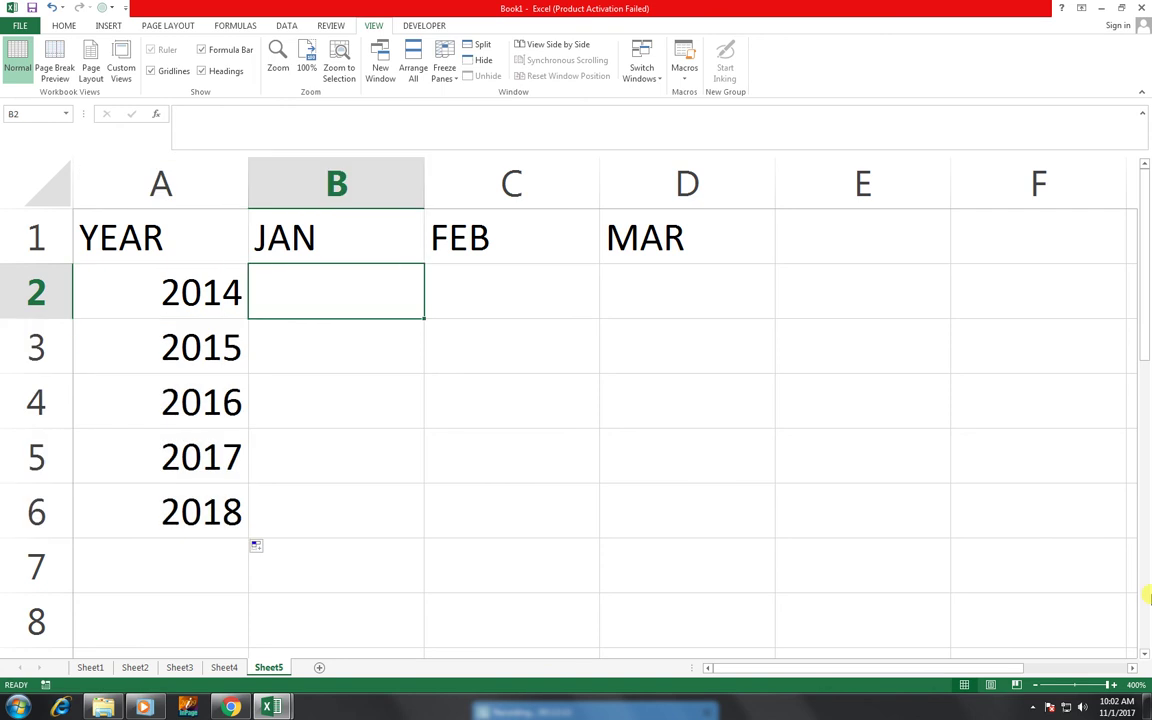
Enter the JAN values 500, 1000, 2000, 3000, 4000 in B2:B6
type("500")
key("Return")
type("1000")
key("Return")
type("2000")
key("Return")
type("300")
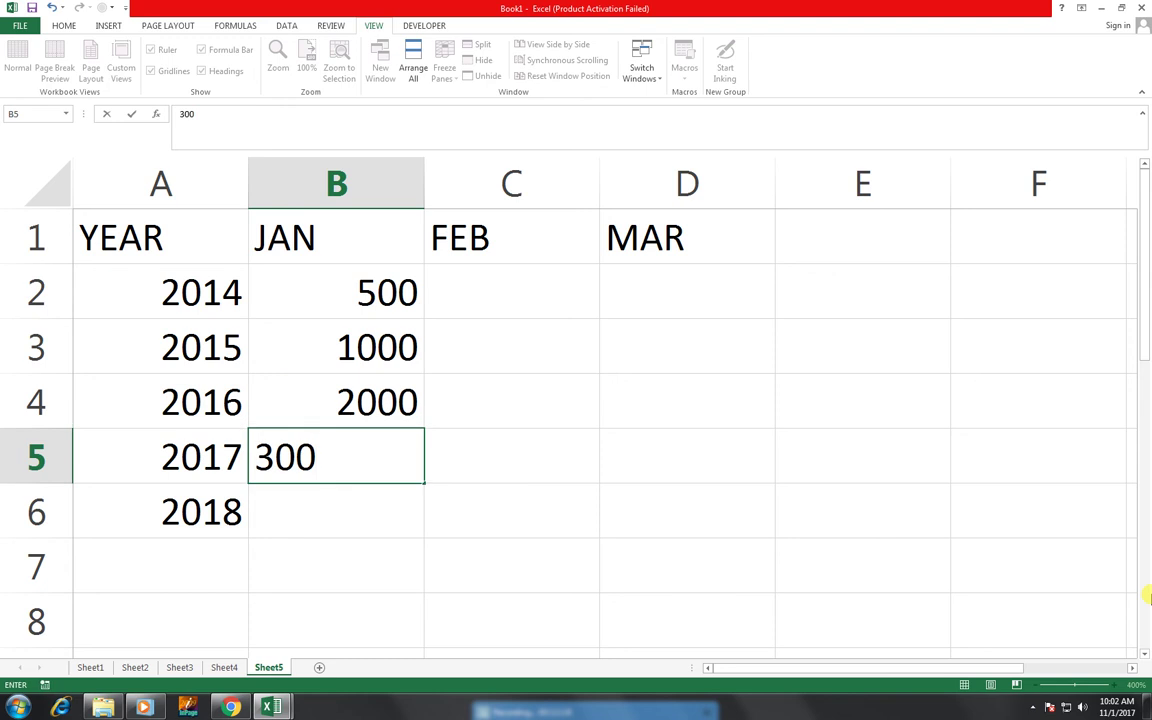
type("0")
key("Return")
type("4000")
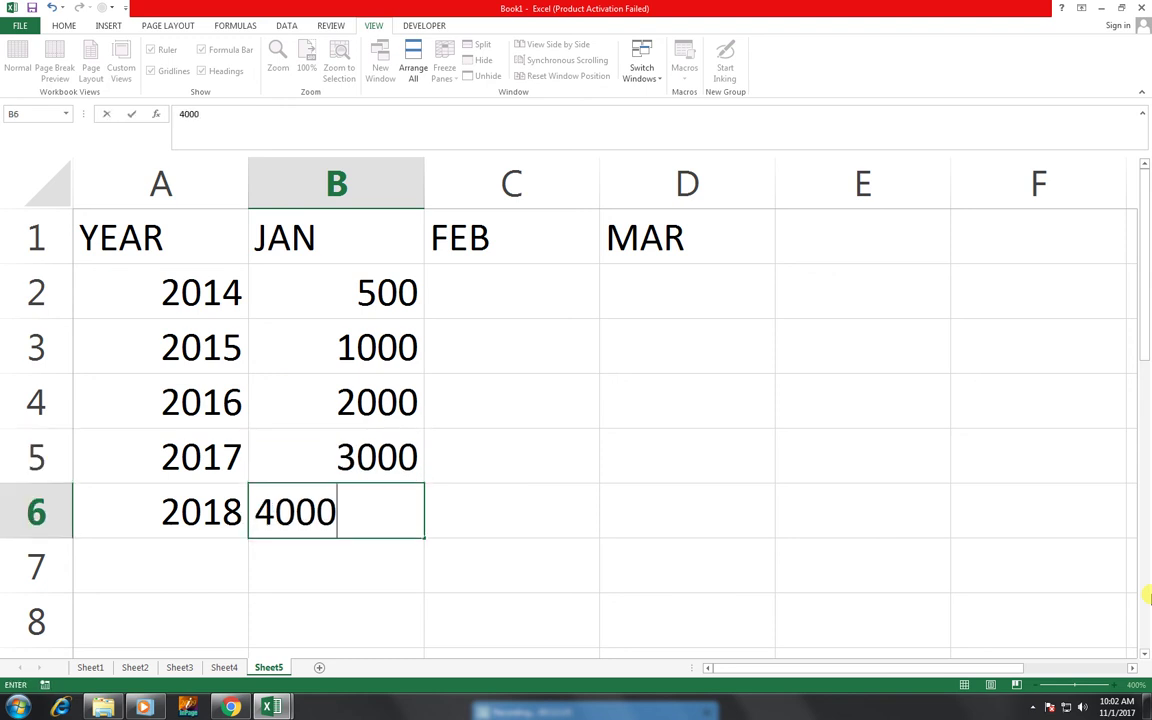
key("Right")
key("Up")
key("Up")
key("Up")
Enter the FEB values 1500, 2500, 3500, 3000, 4500 in C2:C6
key("Up")
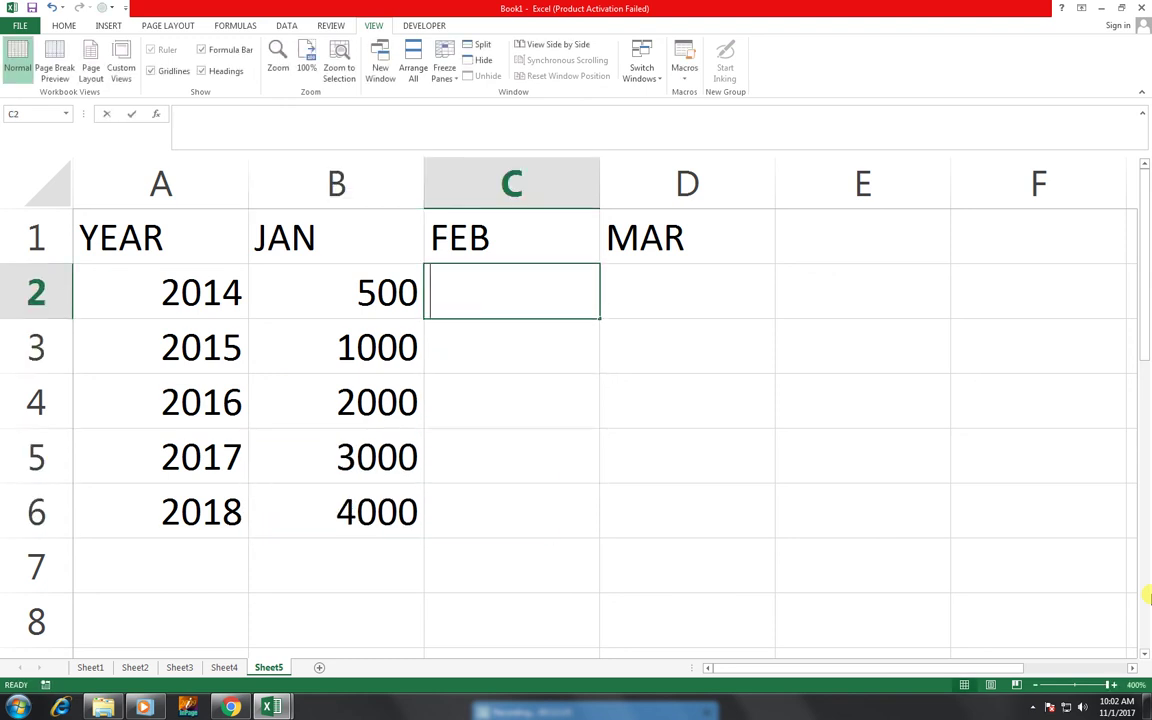
type("1500")
key("Return")
key("Down")
key("Up")
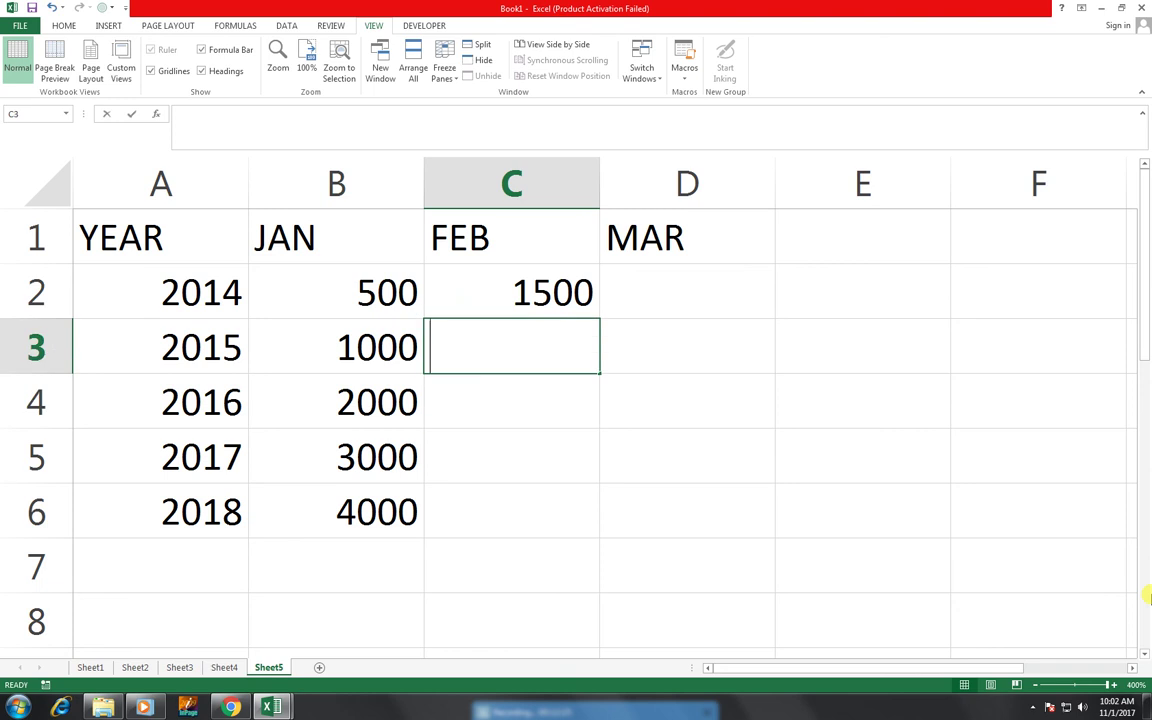
type("2500")
key("Return")
type("3500")
key("Return")
type("3000")
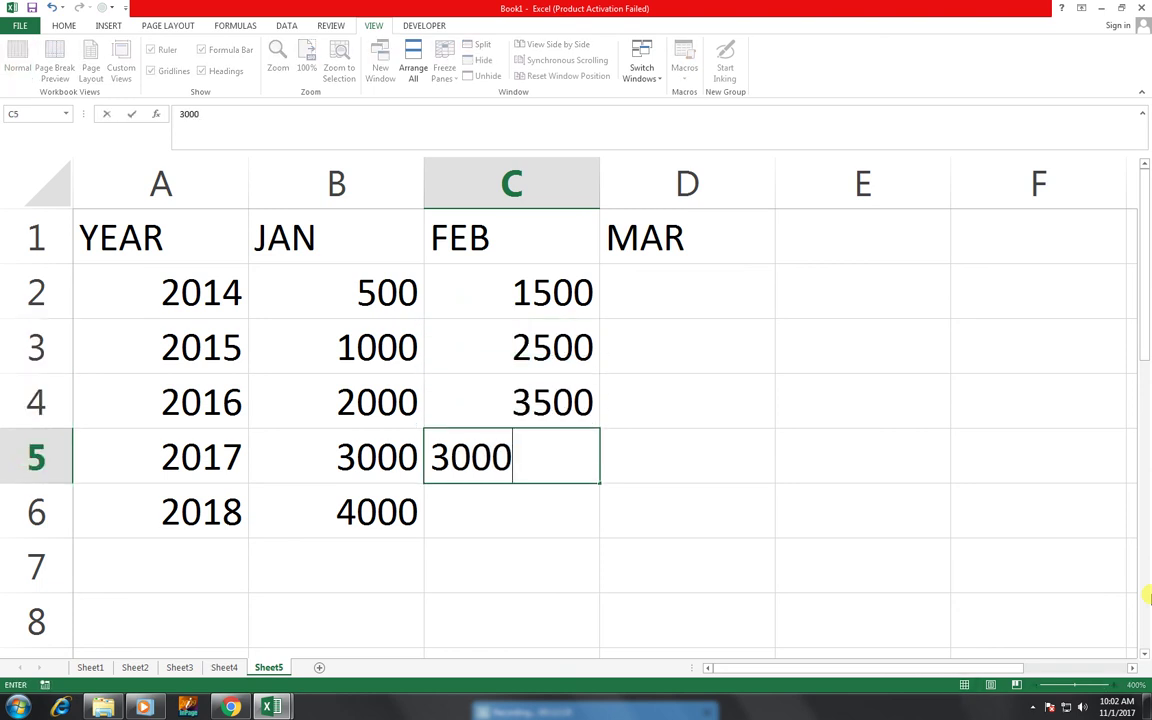
key("Return")
type("4500")
key("Tab")
key("Up")
key("Up")
key("Up")
key("Up")
key("Up")
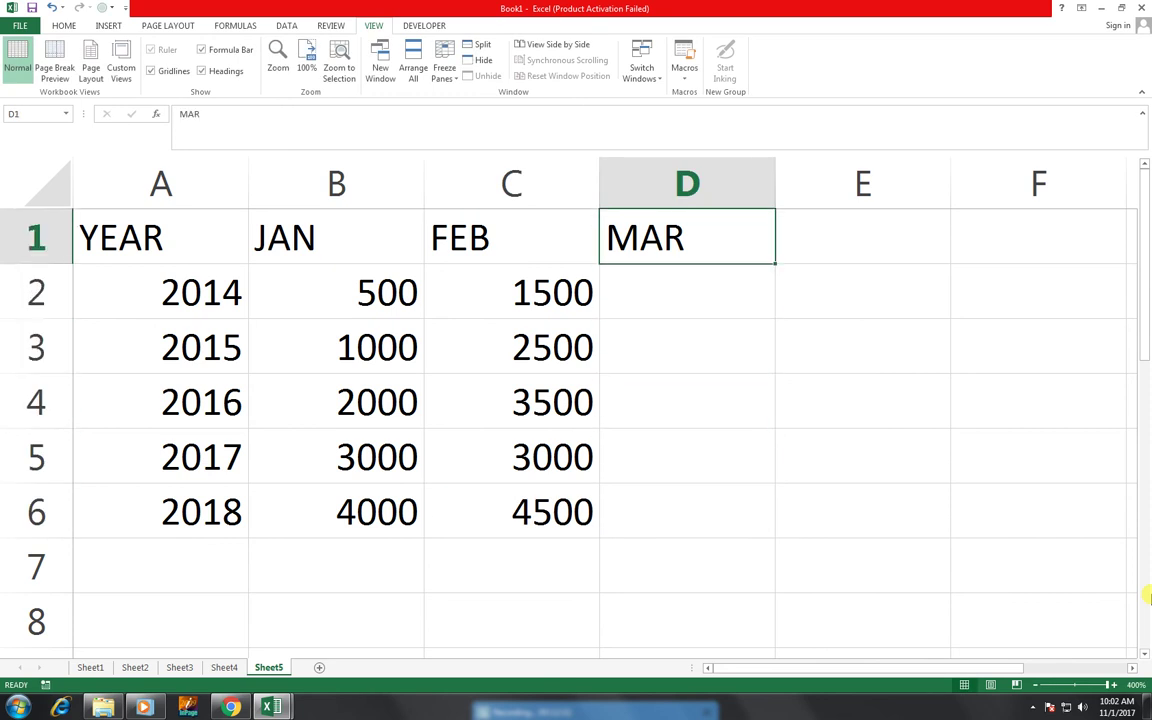
Enter the MAR values 4000, 1200, 3000, 2500, 2000 in D2:D6
key("Down")
type("4000")
key("Return")
type("120")
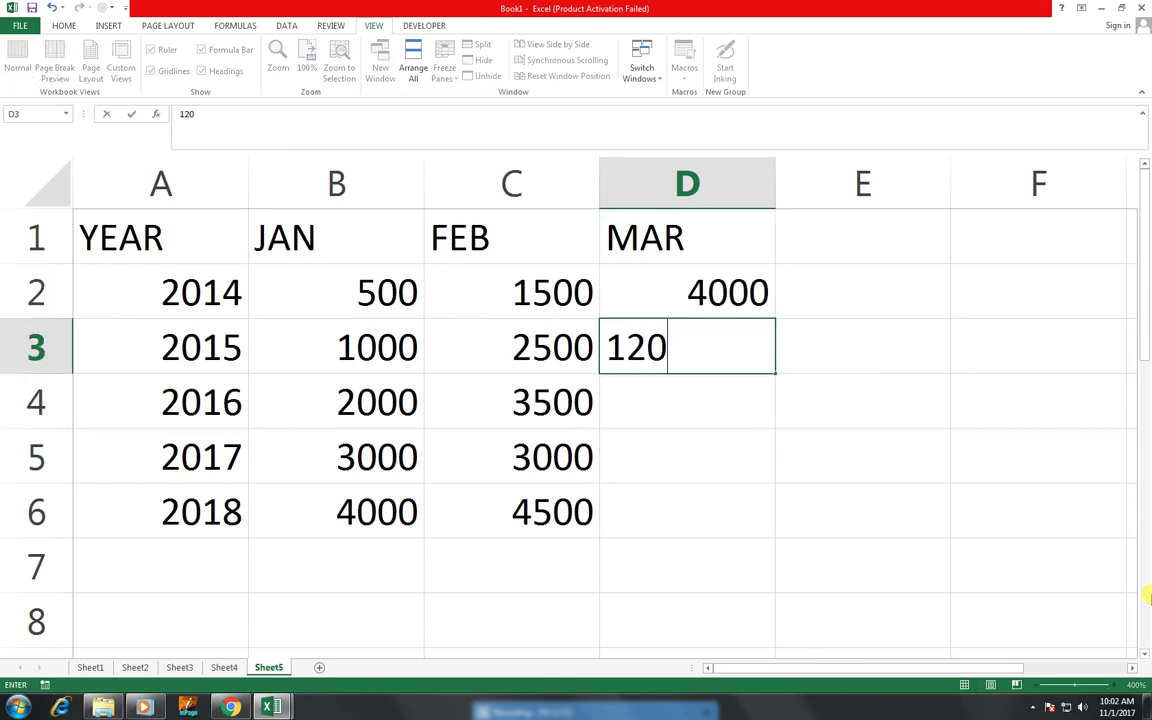
type("0")
key("Return")
type("3000")
key("Return")
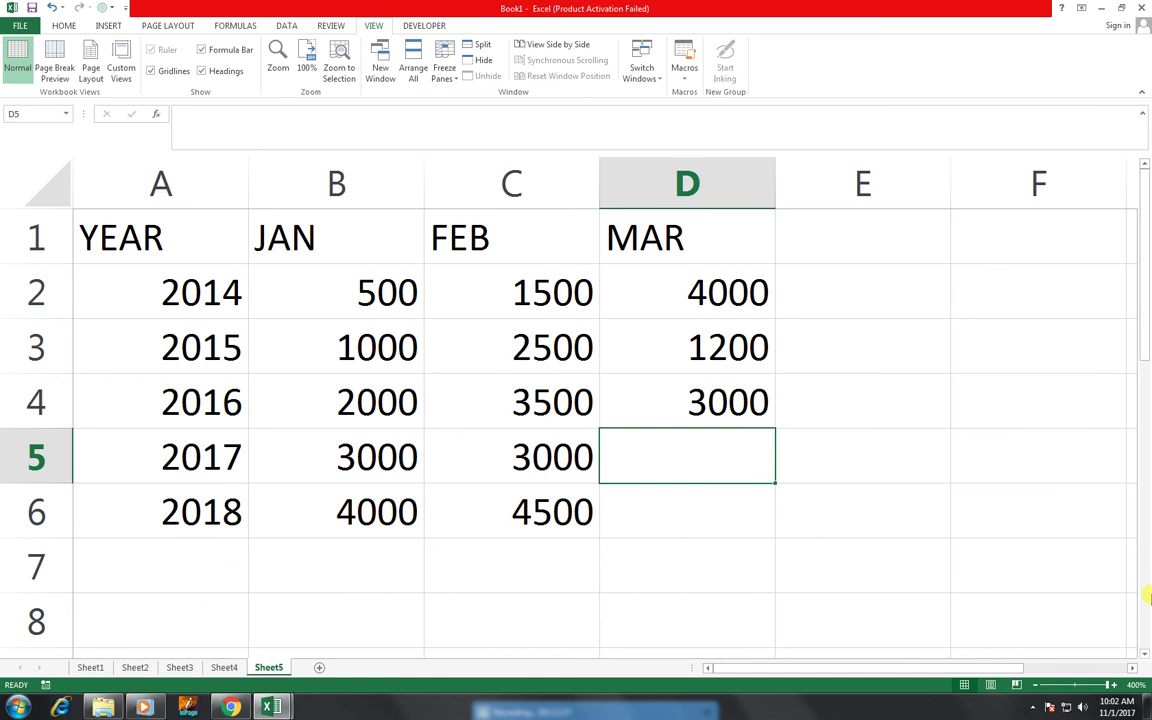
type("2500")
key("Return")
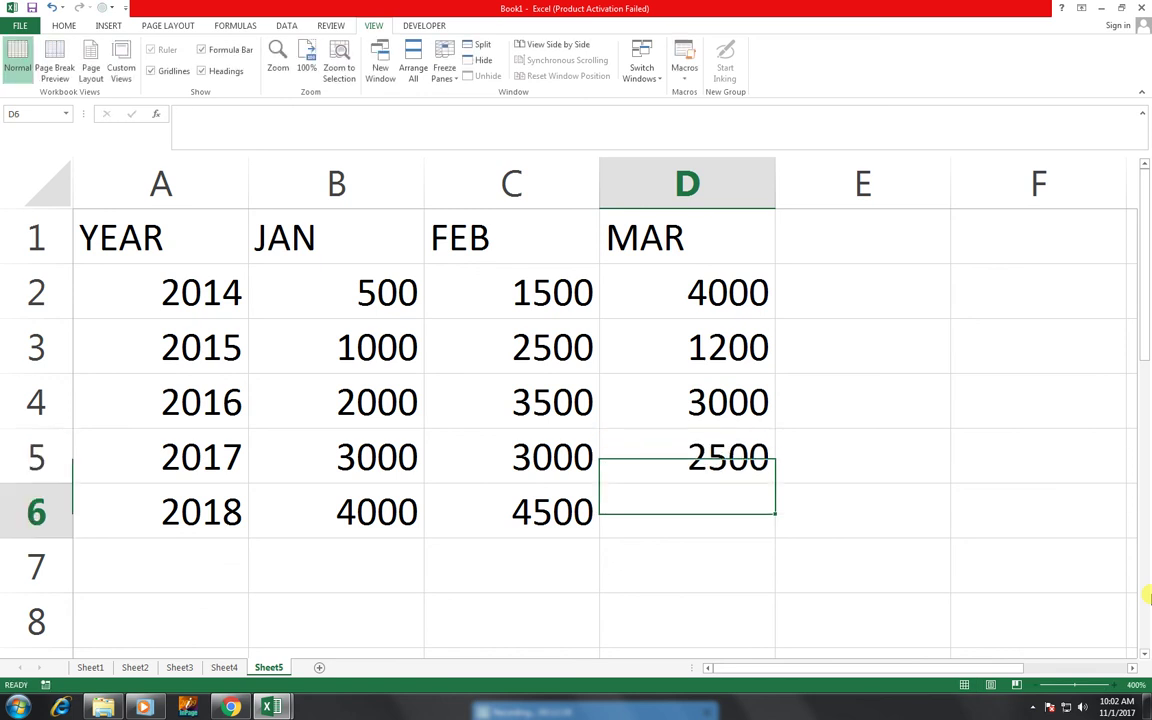
type("2000")
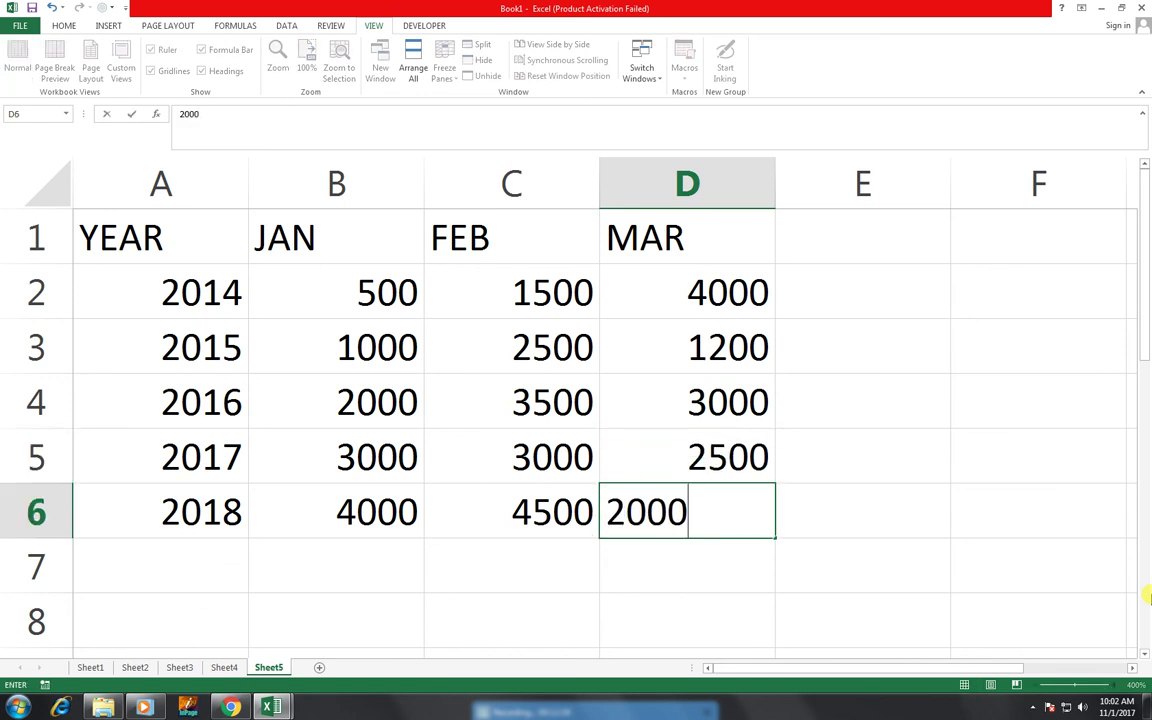
key("ctrl+Return")
key("Right")
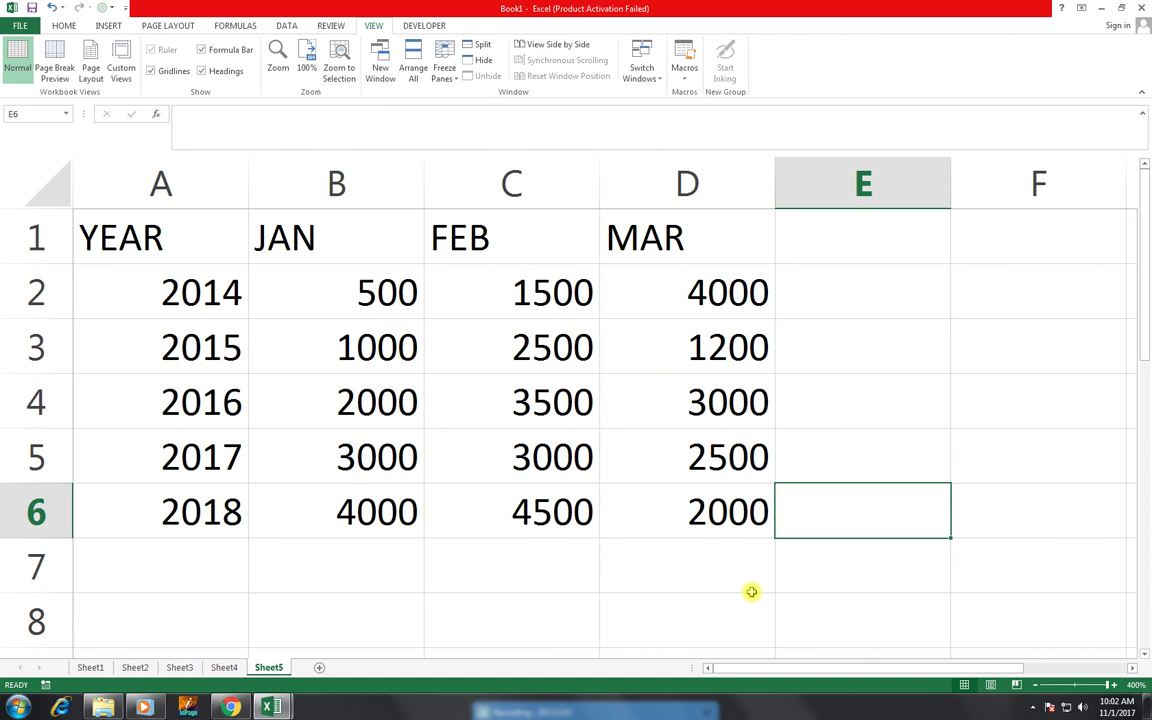
left_click_drag(206, 255, 672, 248)
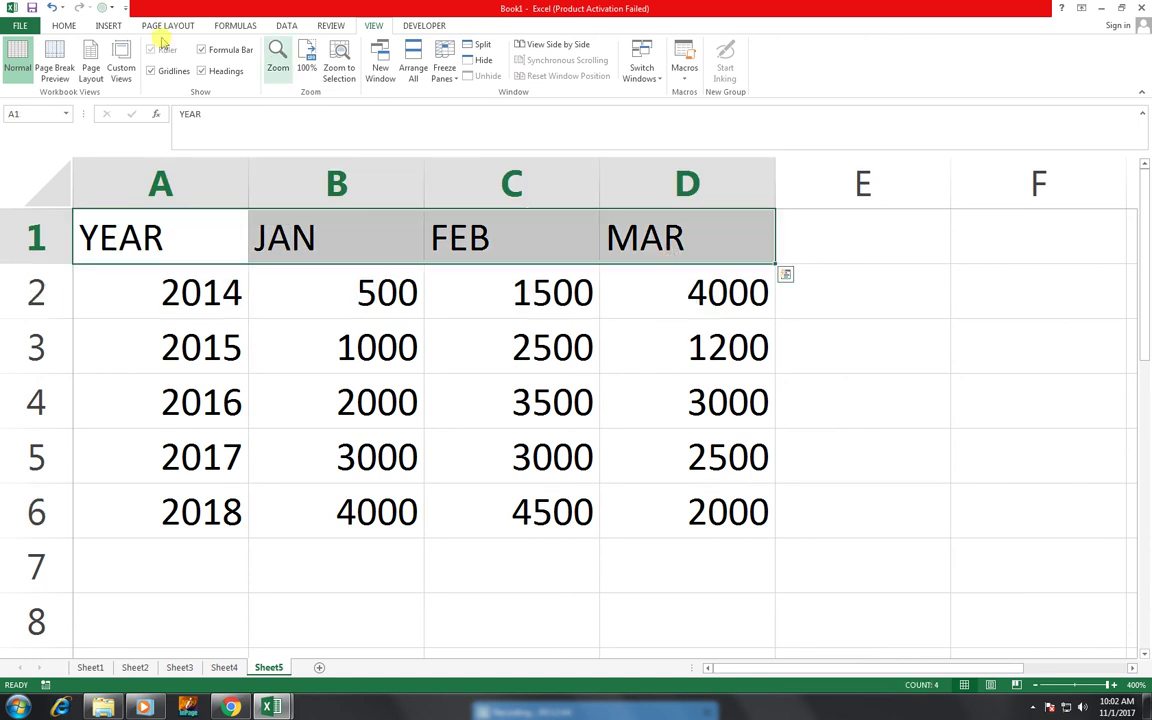
Centre, fill yellow and bold the YEAR–MAR header row
left_click(63, 25)
left_click(275, 71)
left_click(208, 71)
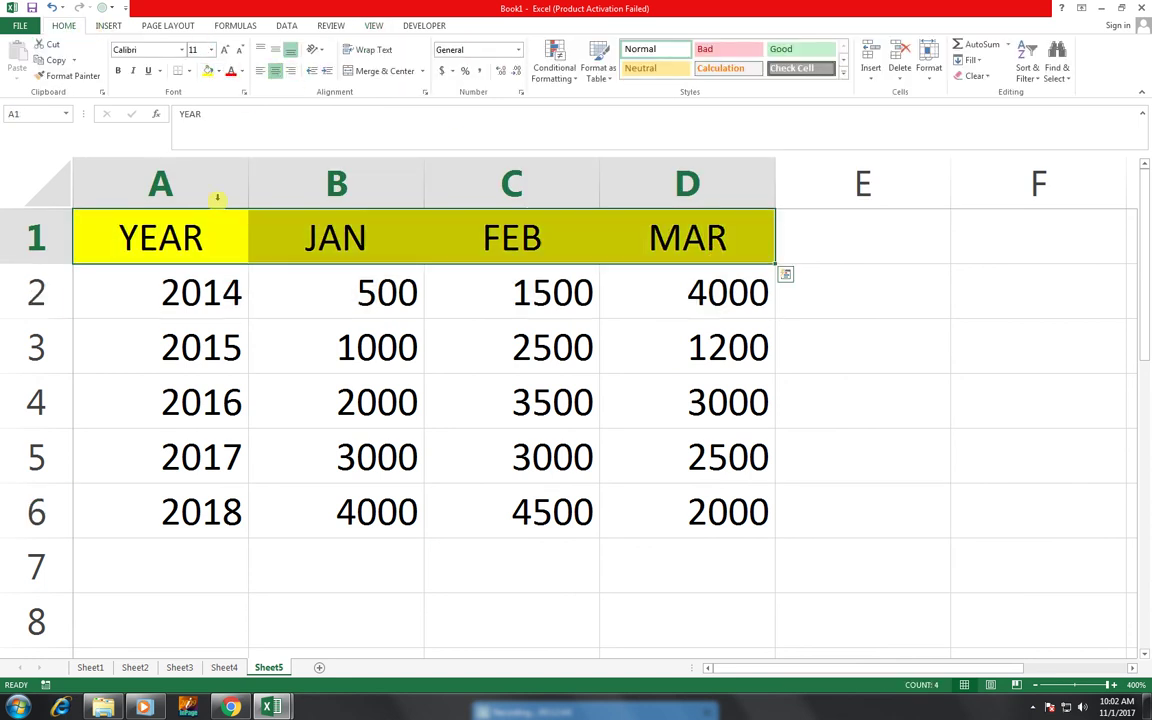
left_click(117, 71)
left_click(278, 628)
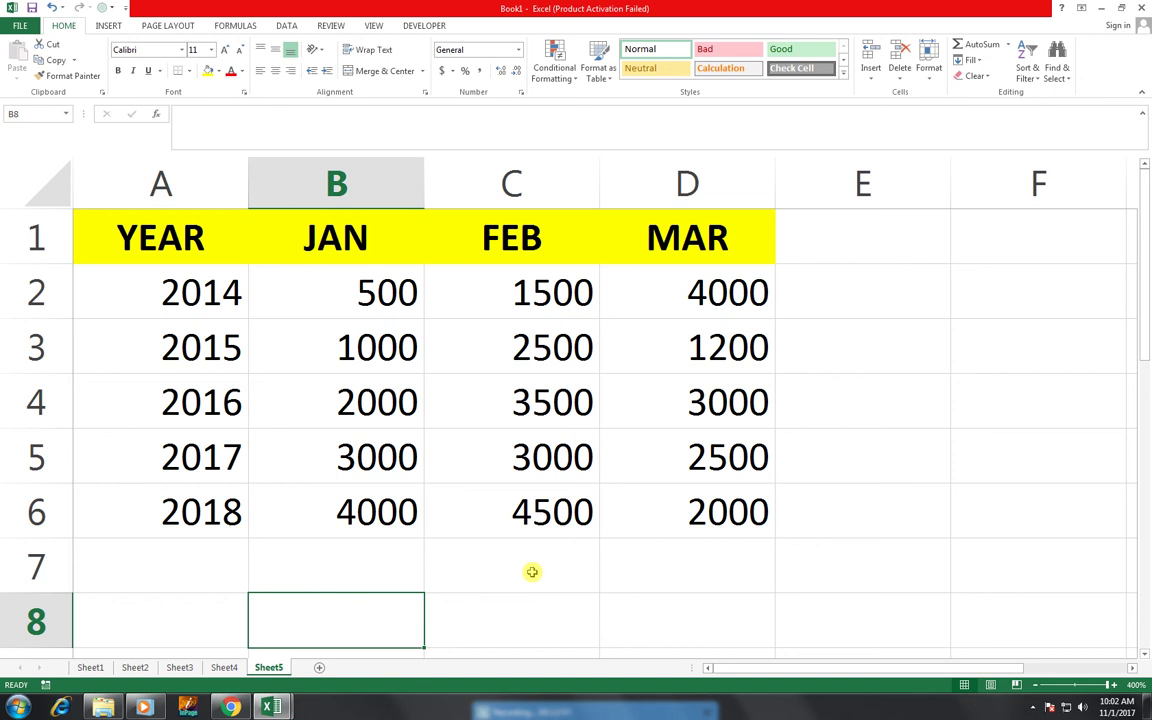
left_click(197, 615)
Type 'FIND YEAR 2017 FOR THE MONTH OFMAR' into A8 and commit it
type("FIND YEAR")
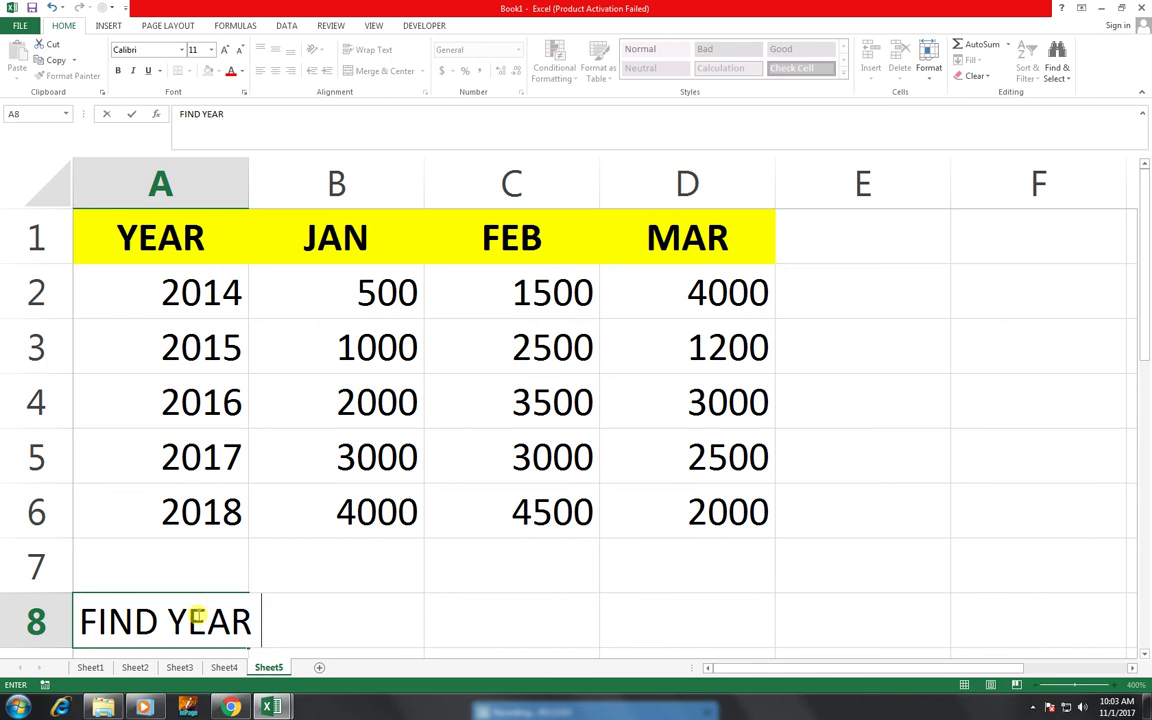
type(" 2017")
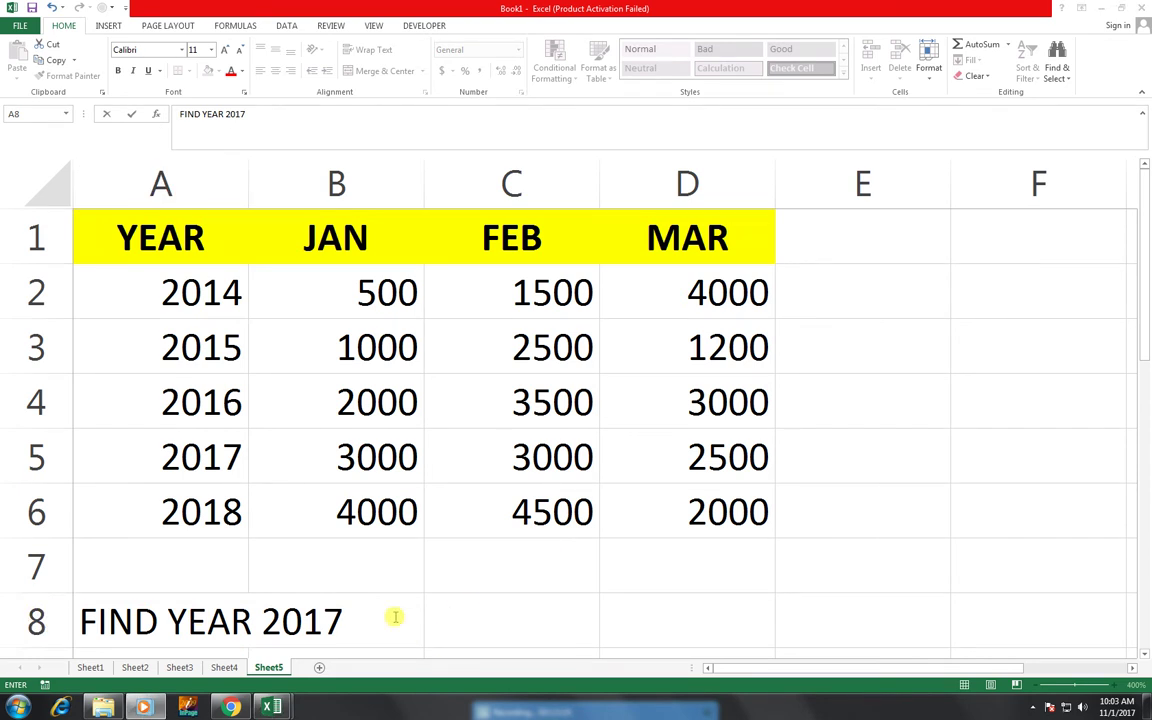
left_click(336, 622)
type("FOR THE MONTH OF")
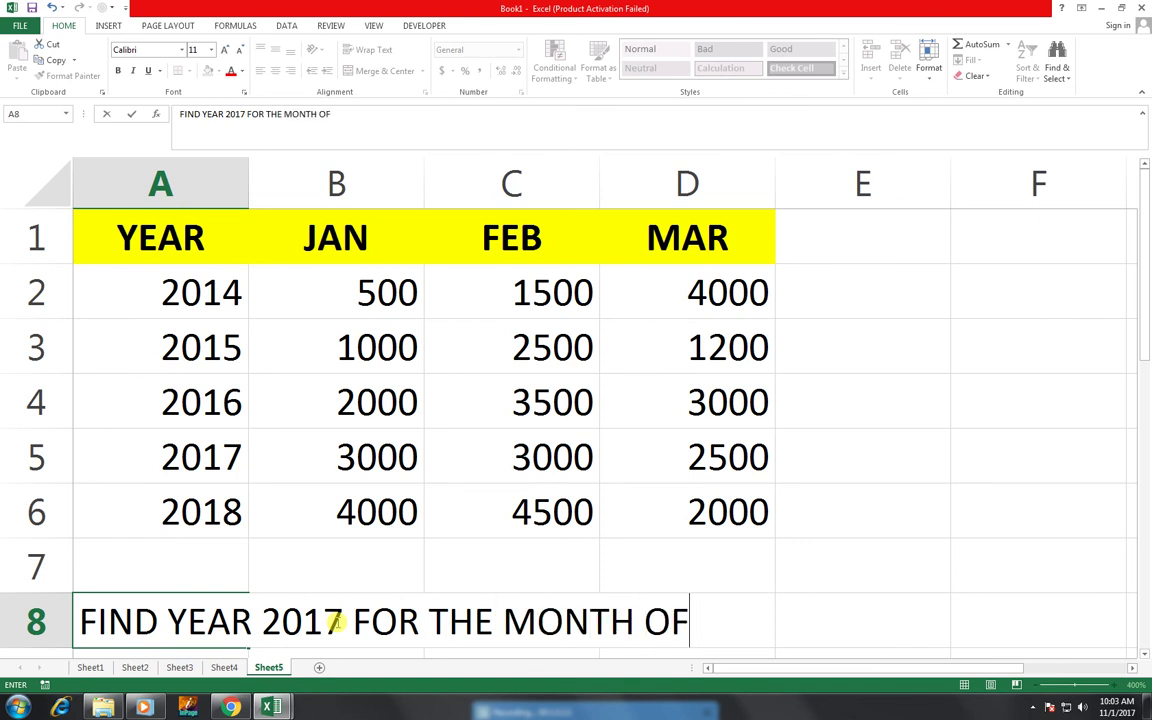
type("MAR")
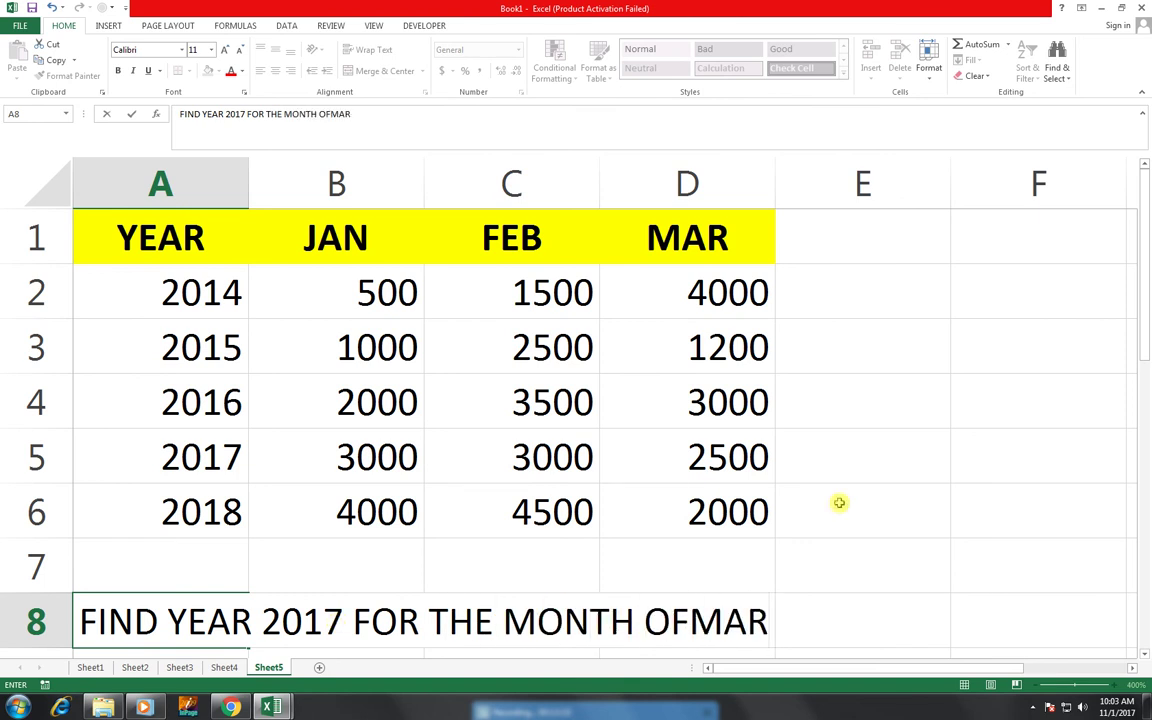
left_click(848, 617)
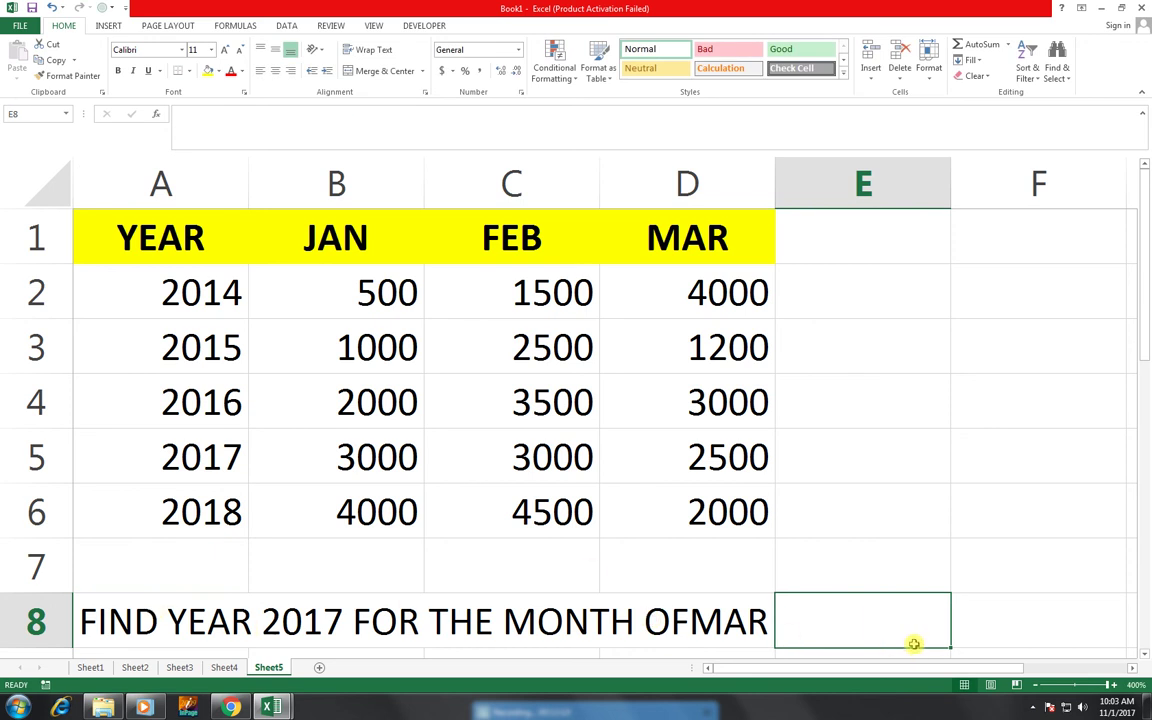
Enter =LOOKUP(A5,B1:D5) in E8, which returns 3000
type("=LOG(")
key("BackSpace")
key("BackSpace")
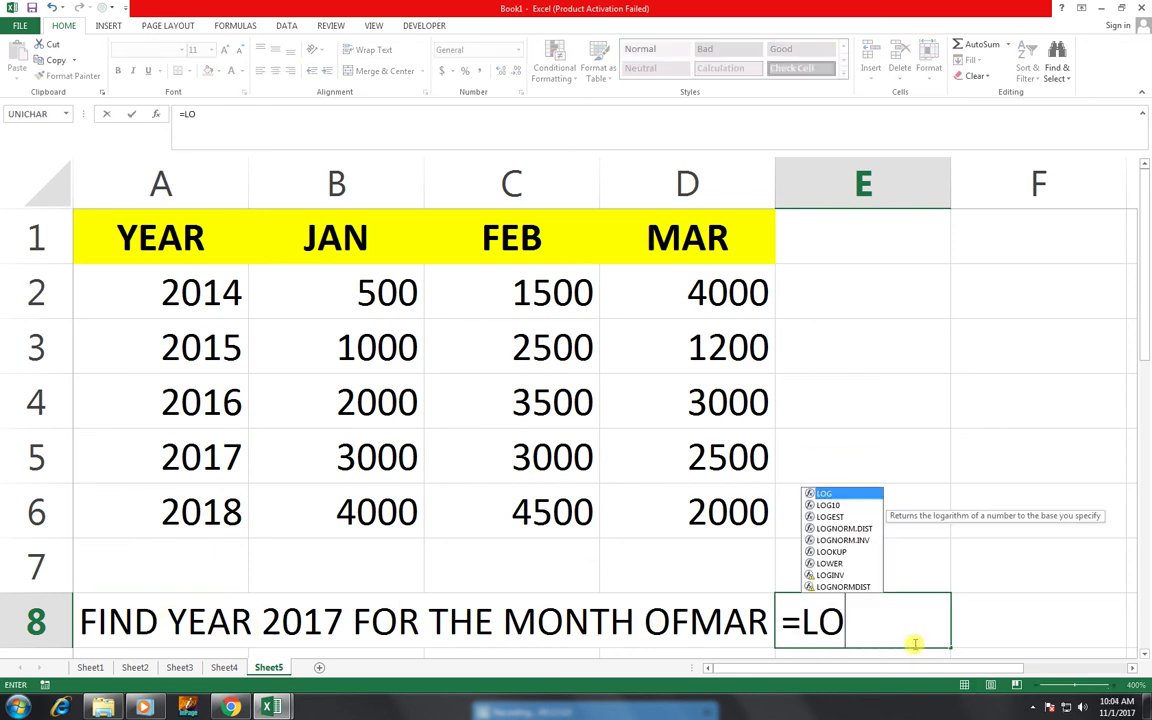
type("O")
key("Tab")
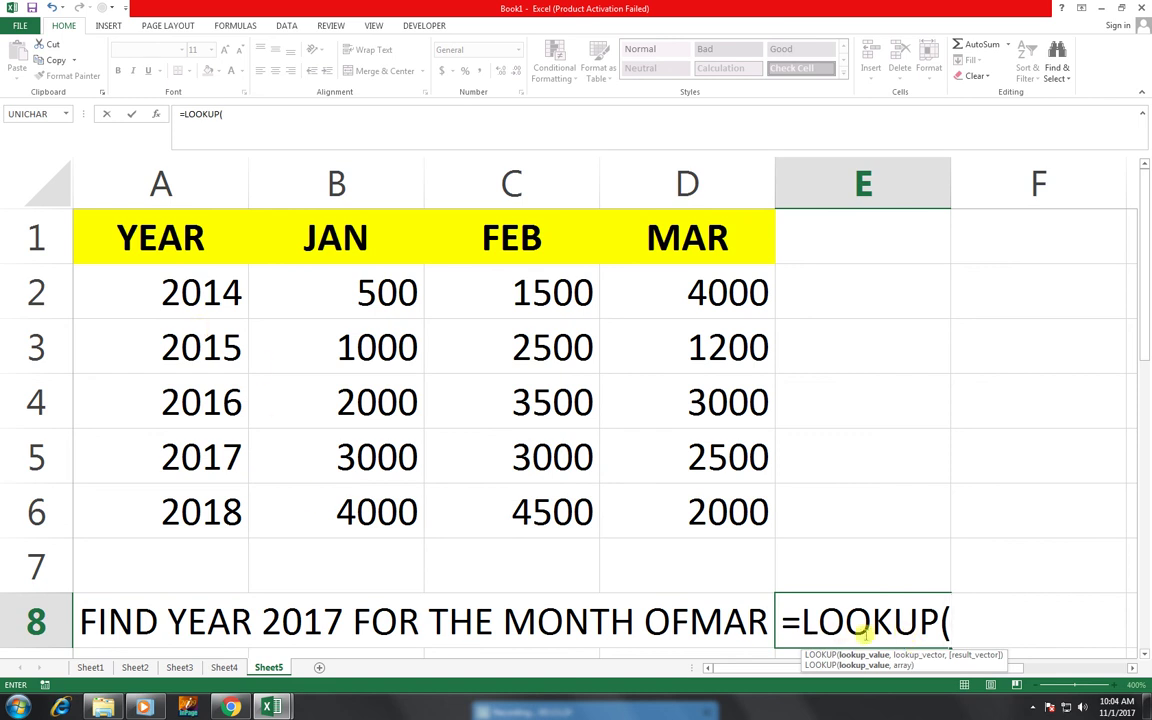
left_click(190, 456)
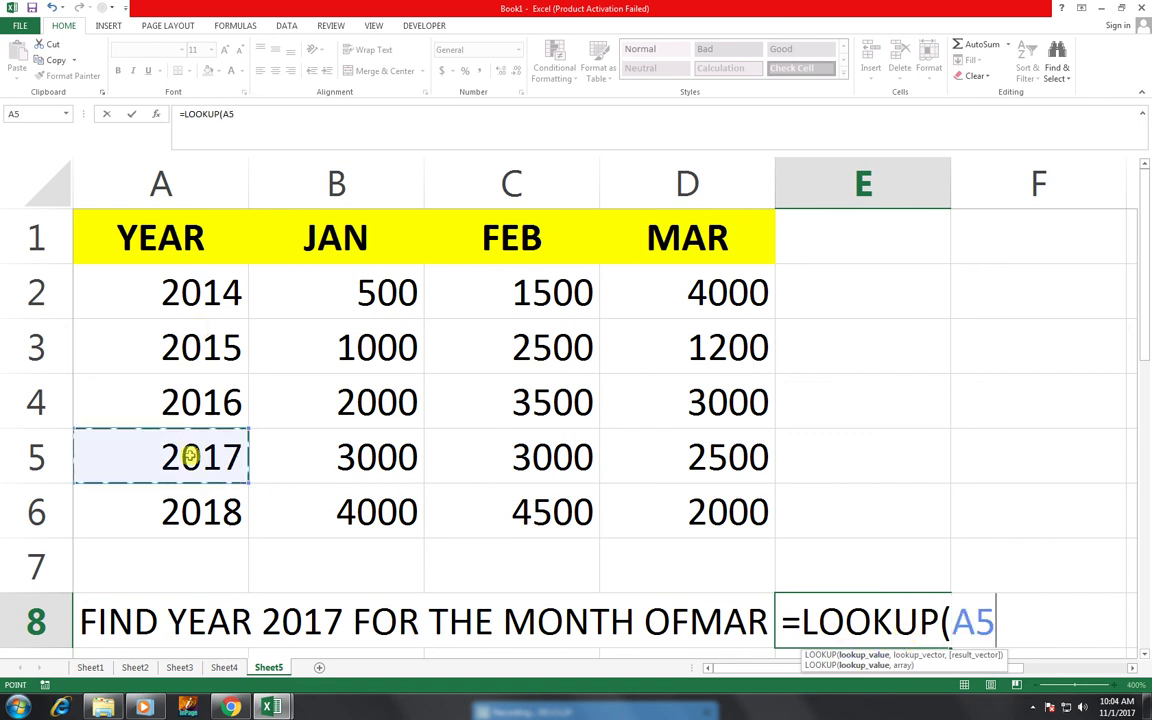
type(",")
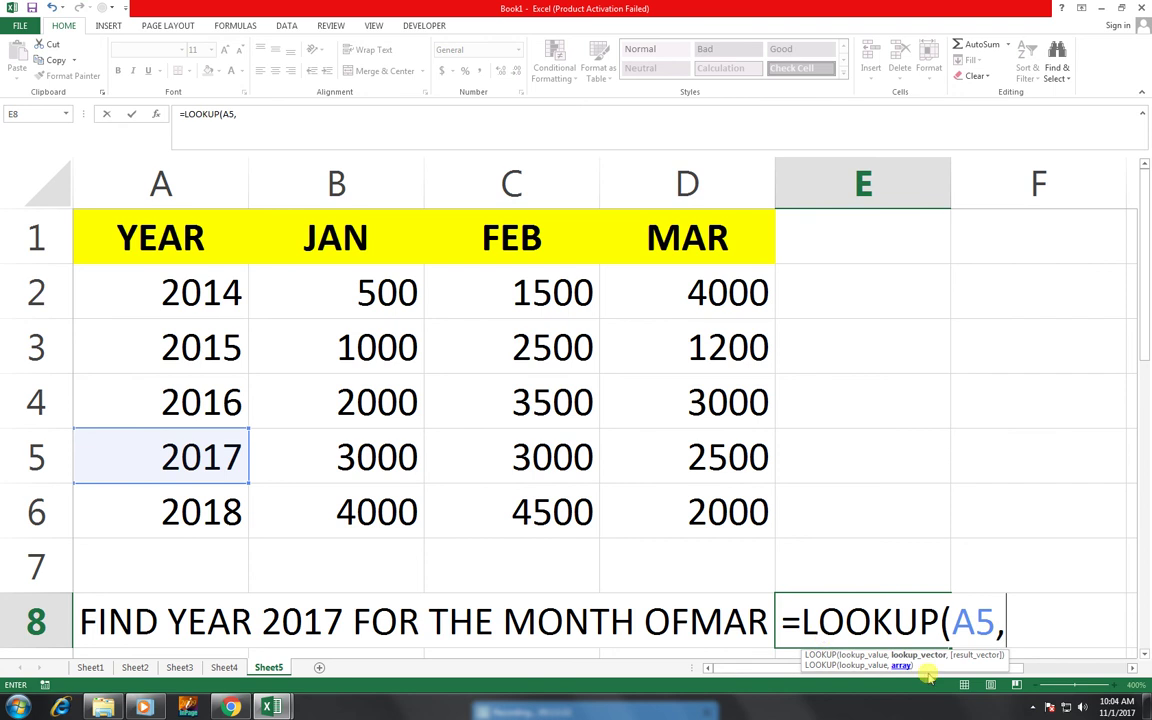
left_click_drag(305, 240, 645, 453)
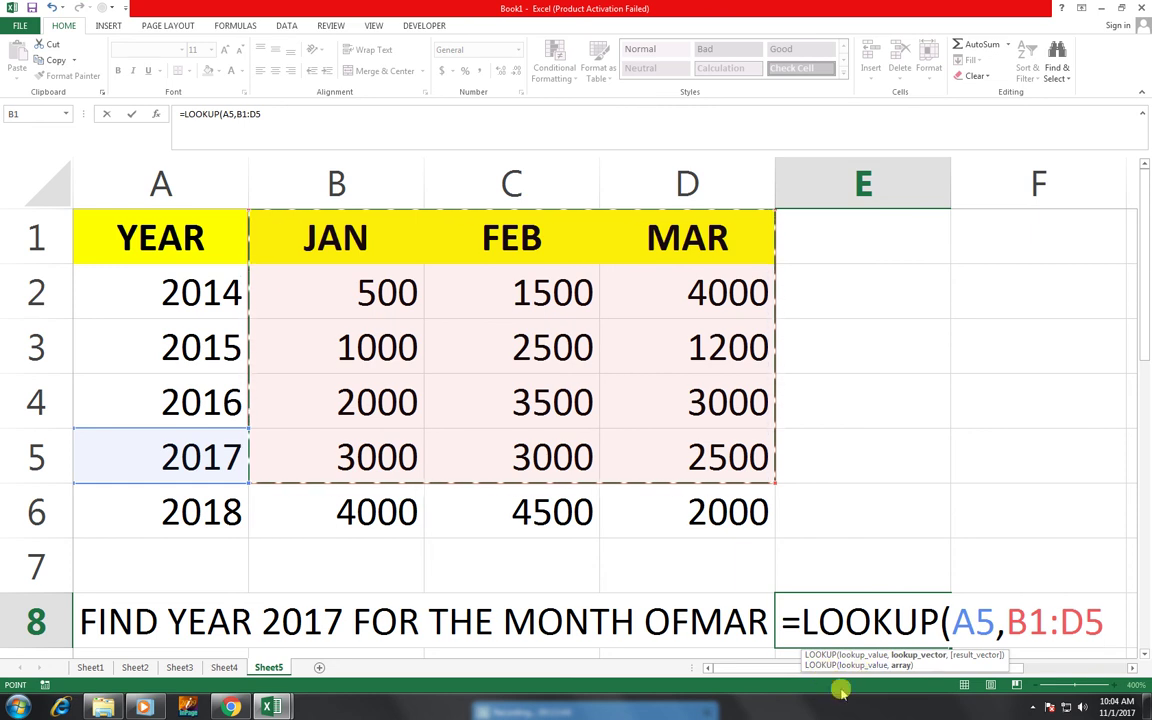
type(")")
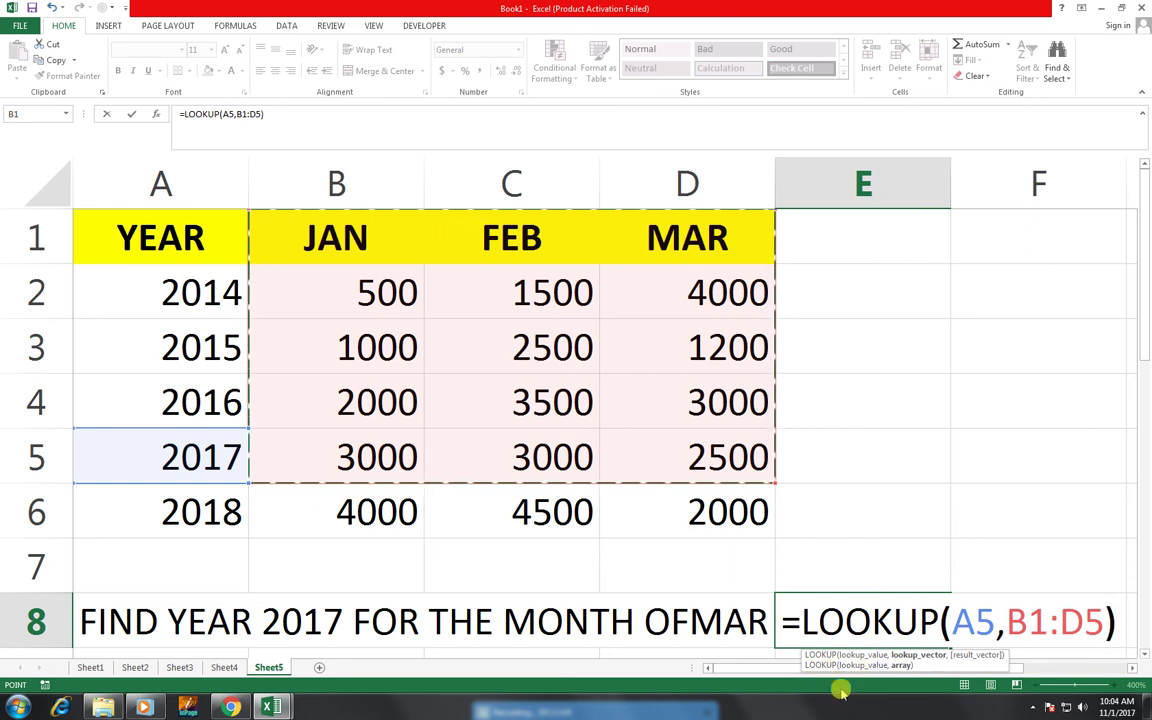
key("Return")
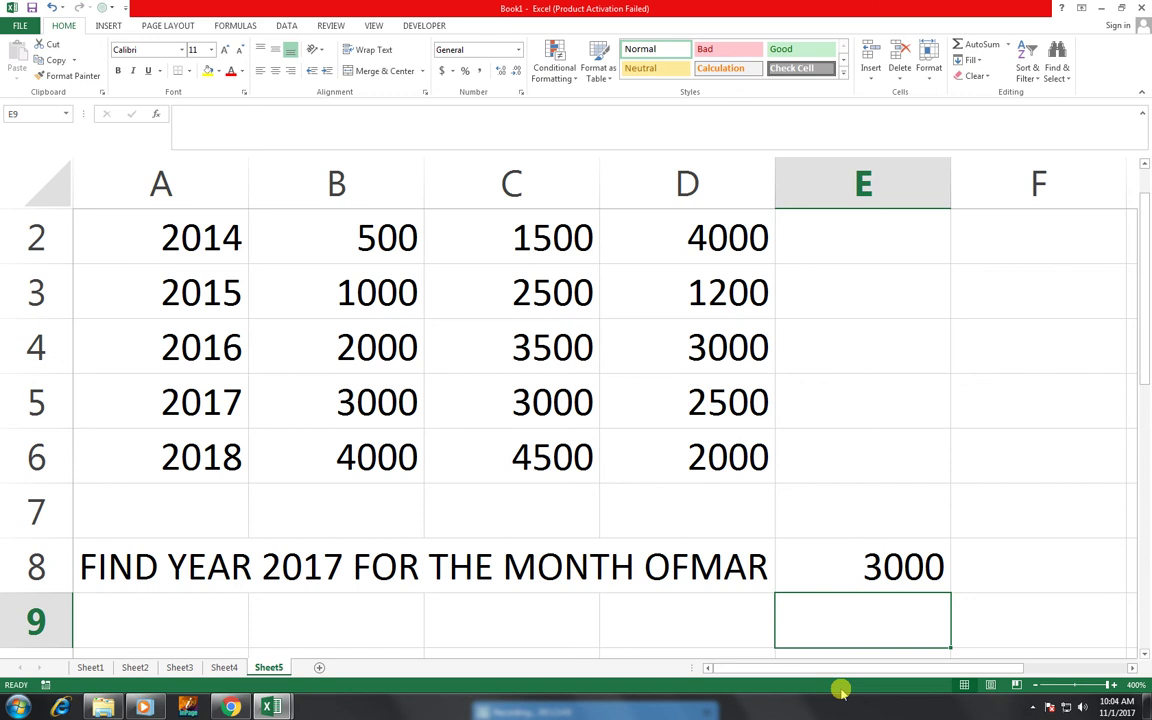
key("Up")
key("Up")
key("Up")
key("Up")
key("Up")
key("Up")
key("Up")
key("Up")
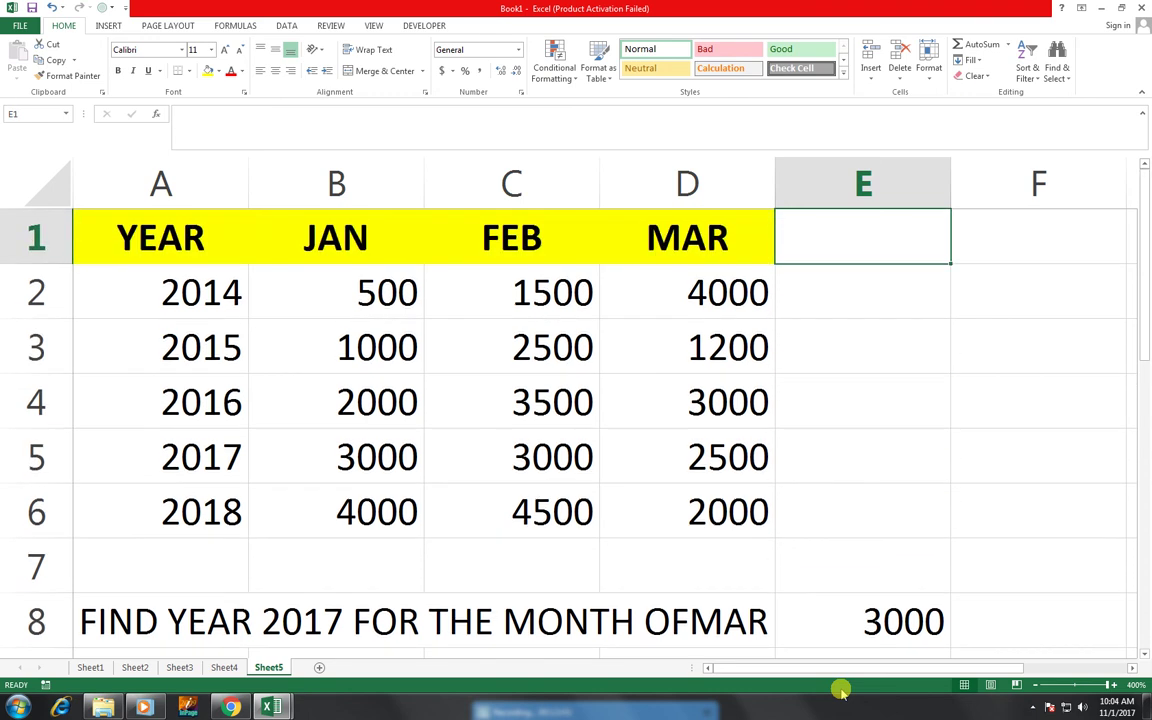
Replace E8's formula with =LOOKUP(A5,A2:A6,D2:D6), returning 2500 for March 2017
left_click(845, 620)
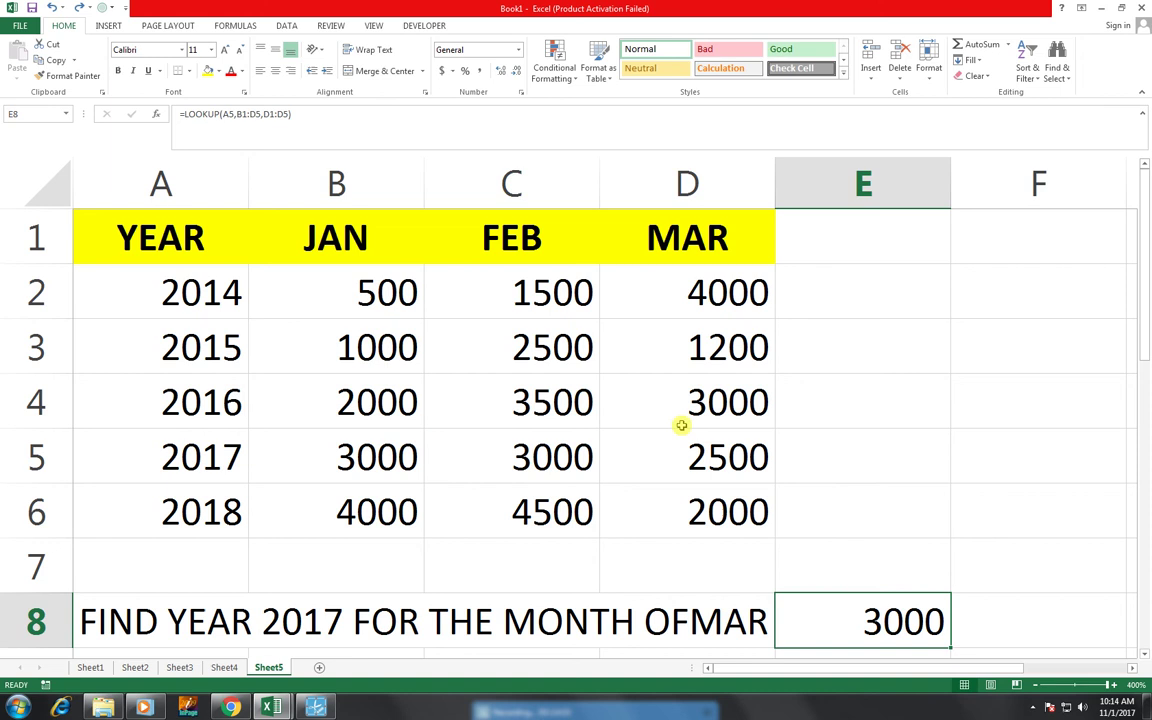
key("Delete")
type("=LOO")
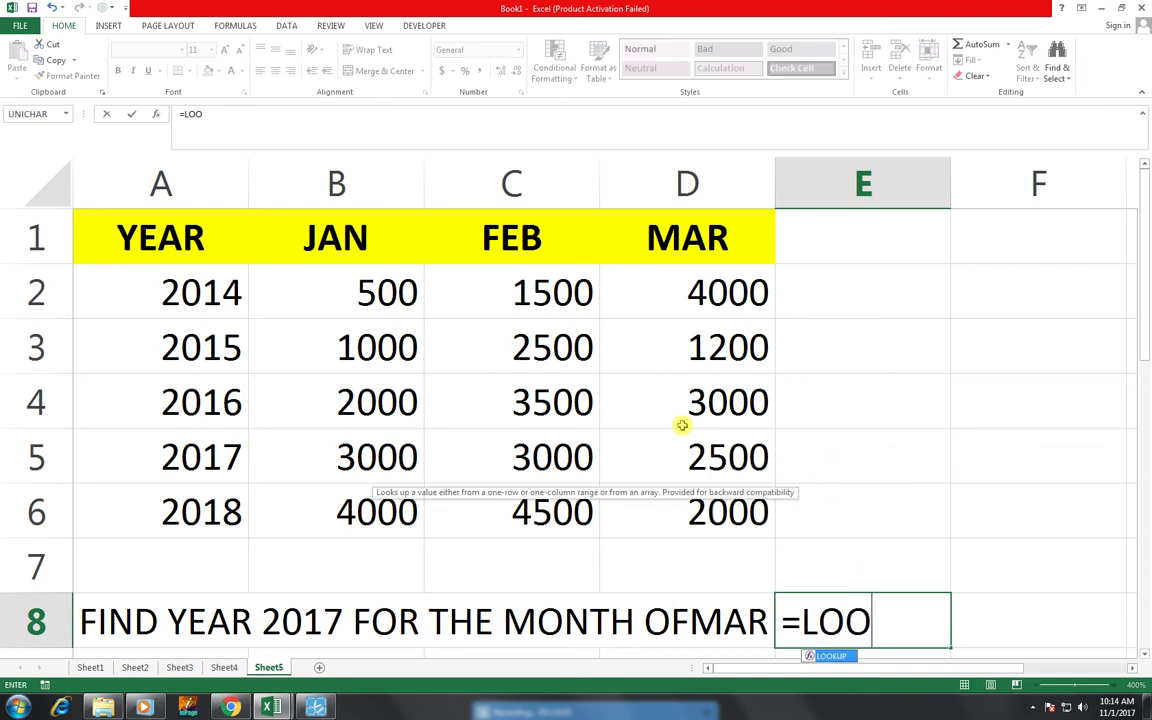
type("KUP(")
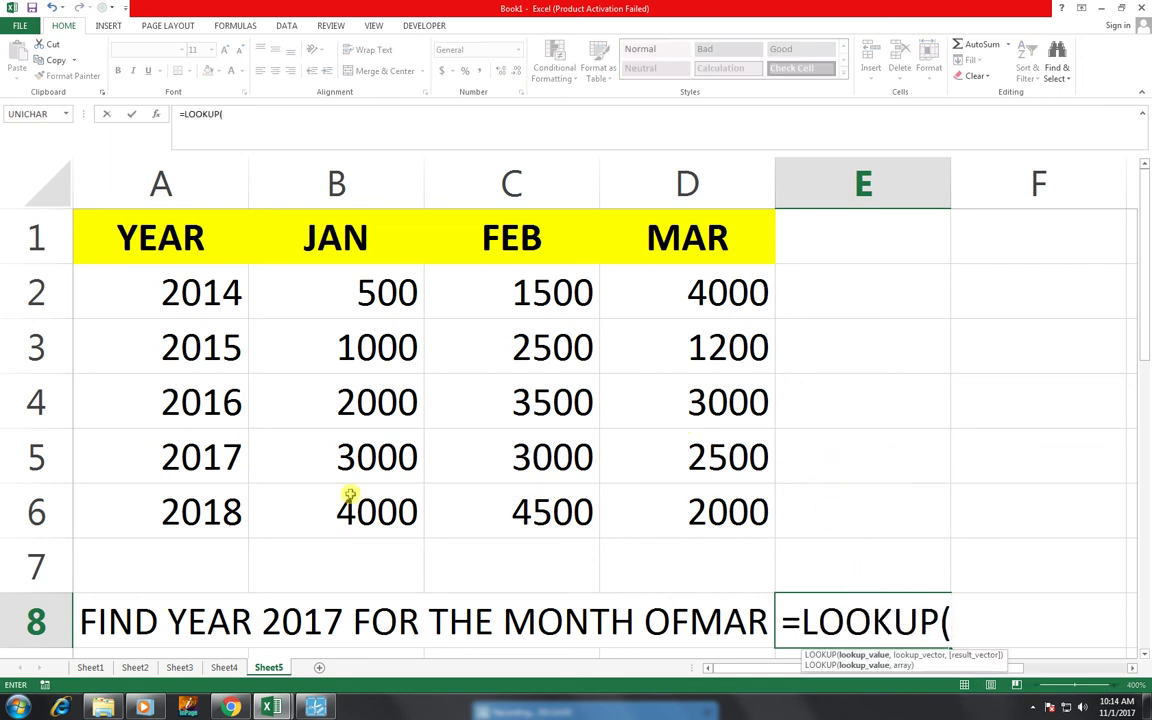
left_click(204, 474)
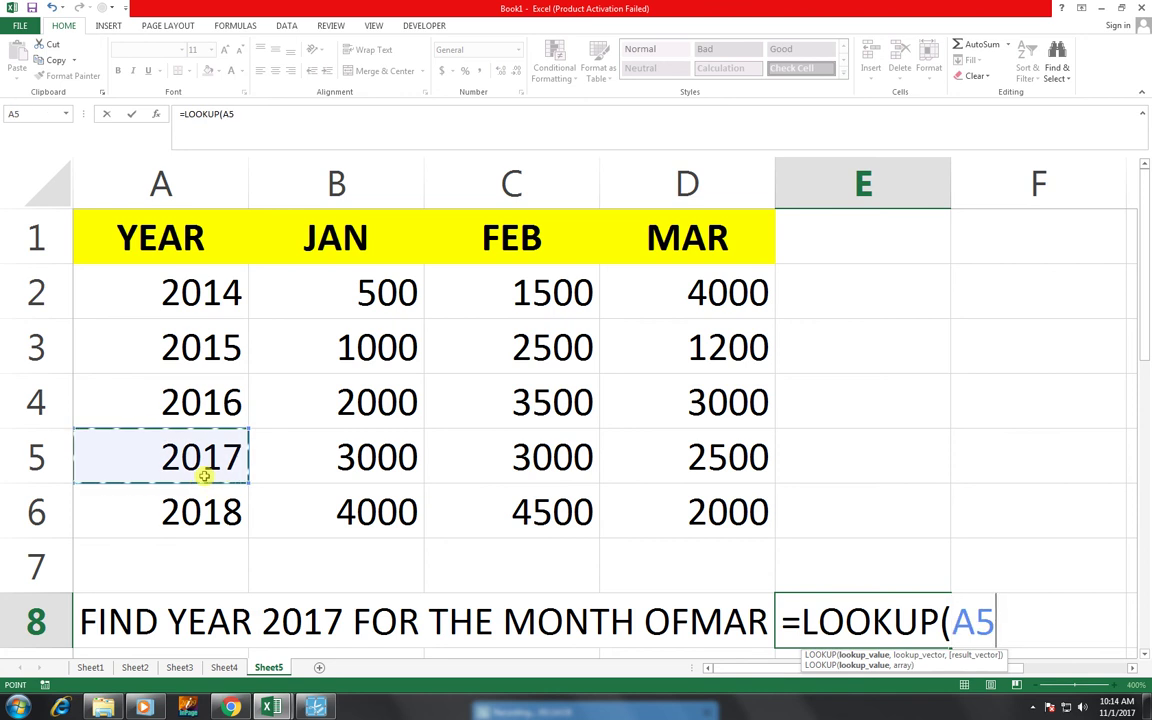
type(",")
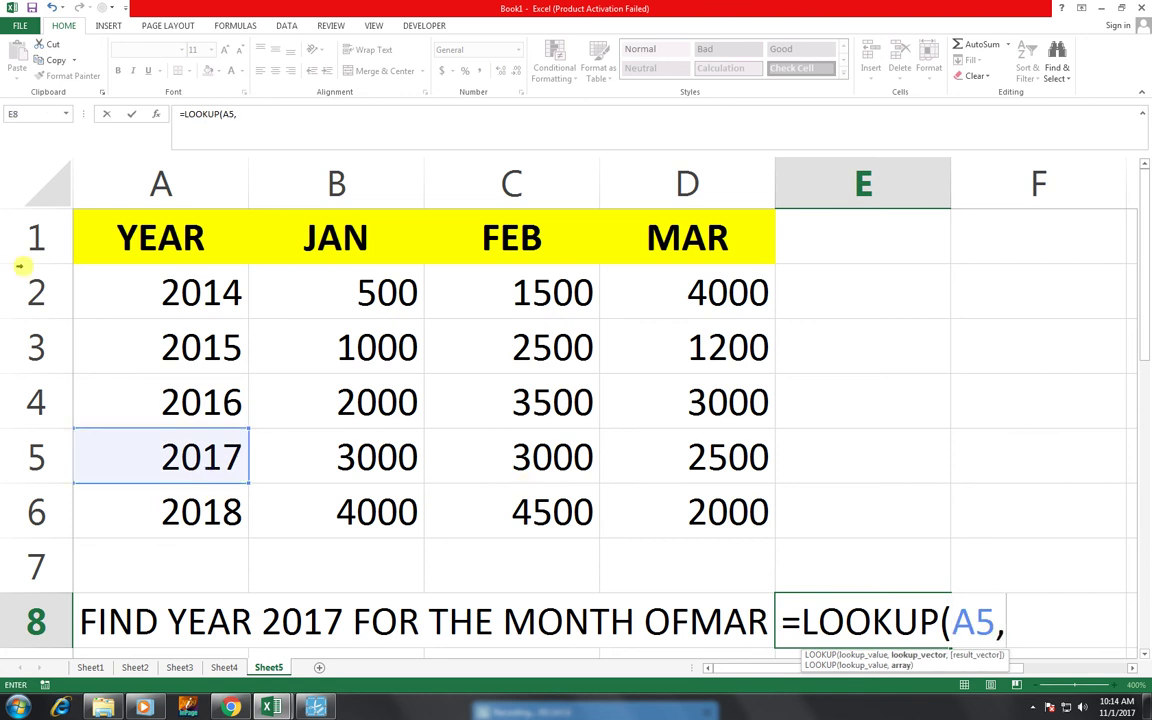
left_click_drag(108, 305, 118, 487)
type(",")
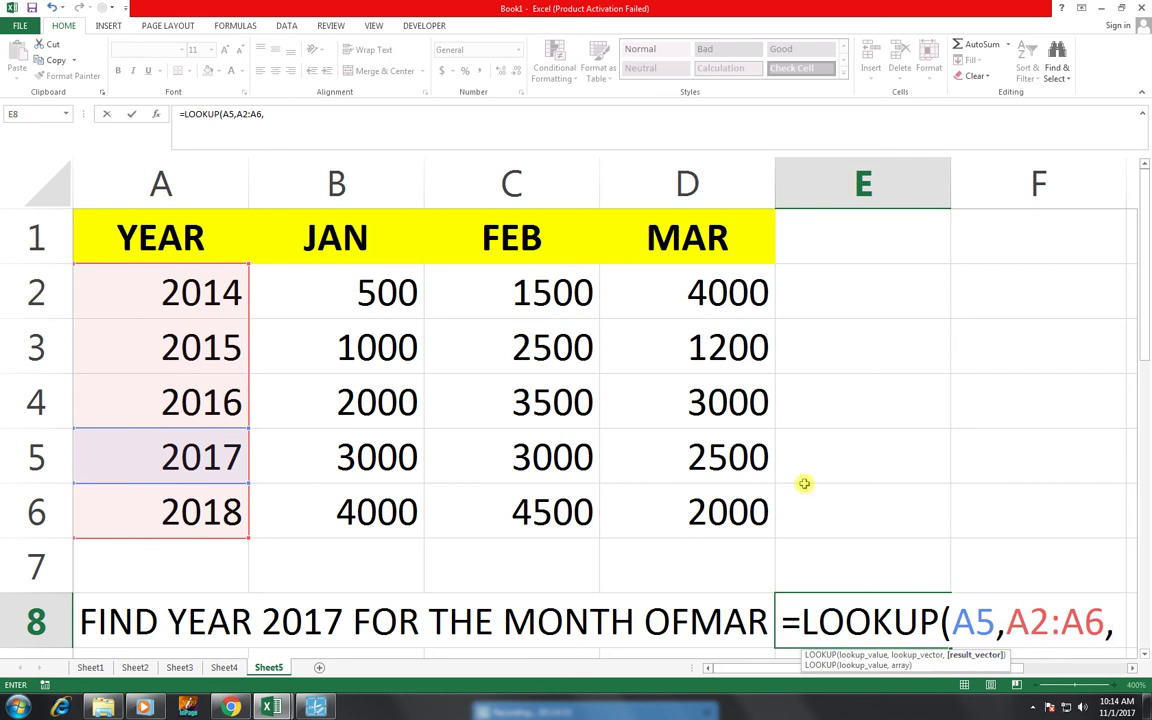
left_click_drag(689, 281, 707, 505)
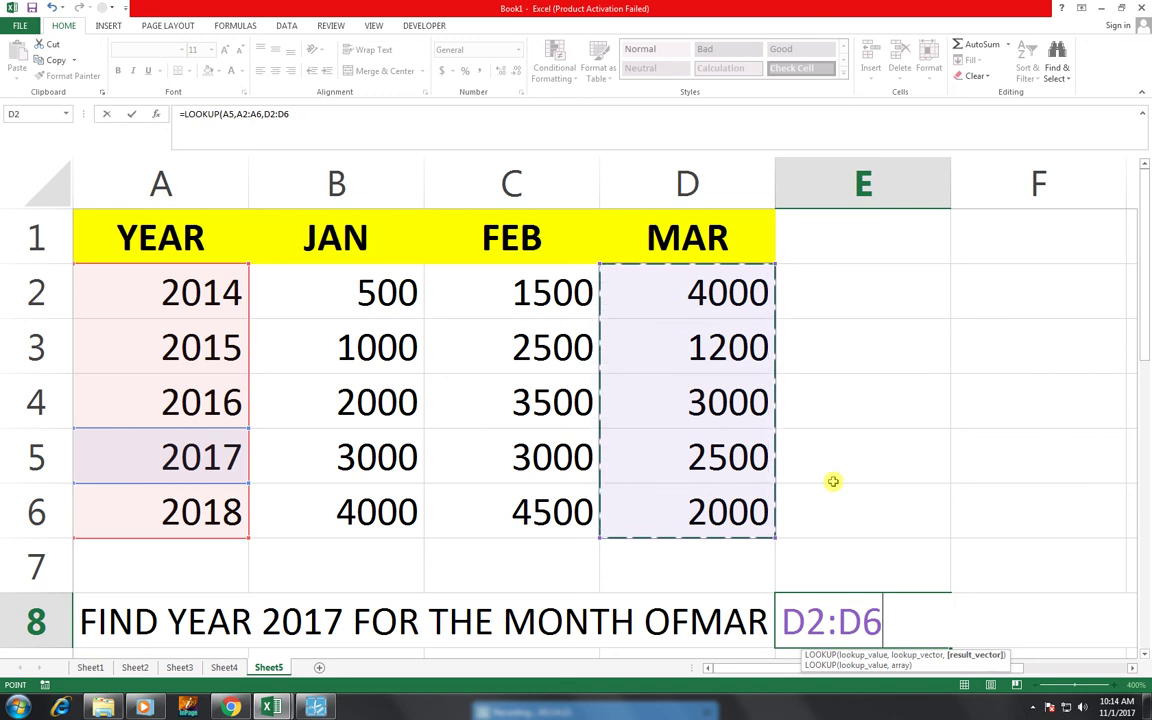
type(")")
key("Return")
key("Up")
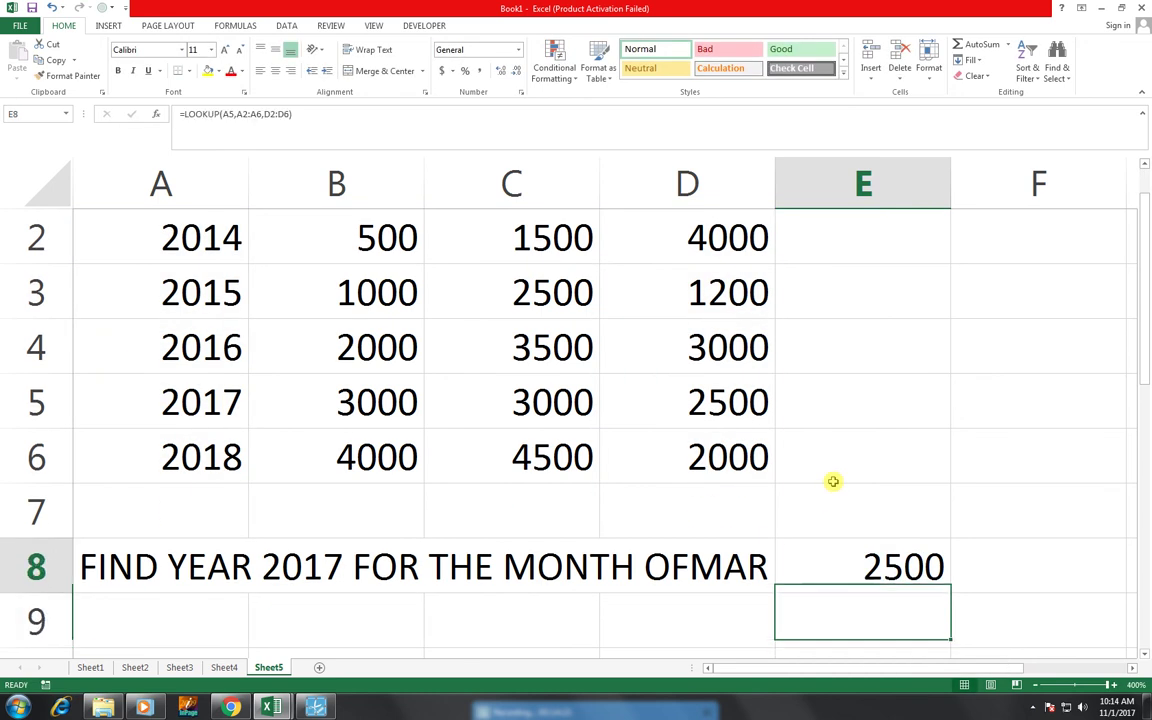
key("ctrl+Up")
Change the March 2017 value in D5 to 3500, updating E8 to 3500
key("Down")
key("Down")
key("Down")
key("Down")
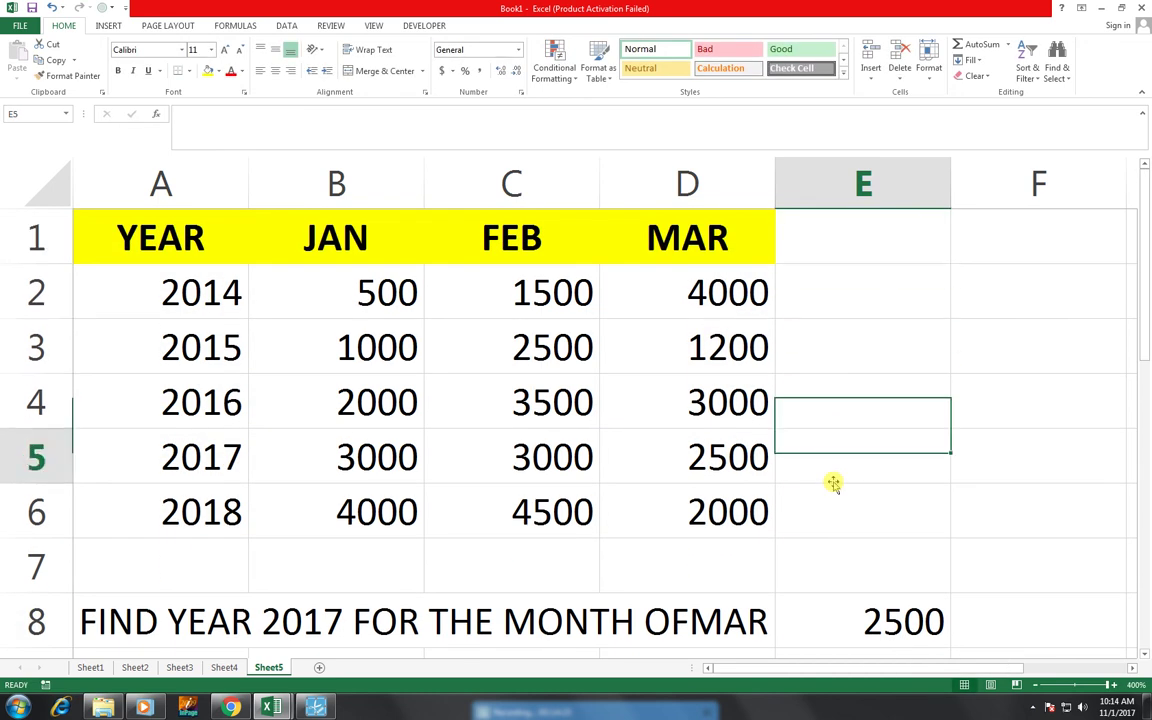
key("Left")
type("3500")
key("Return")
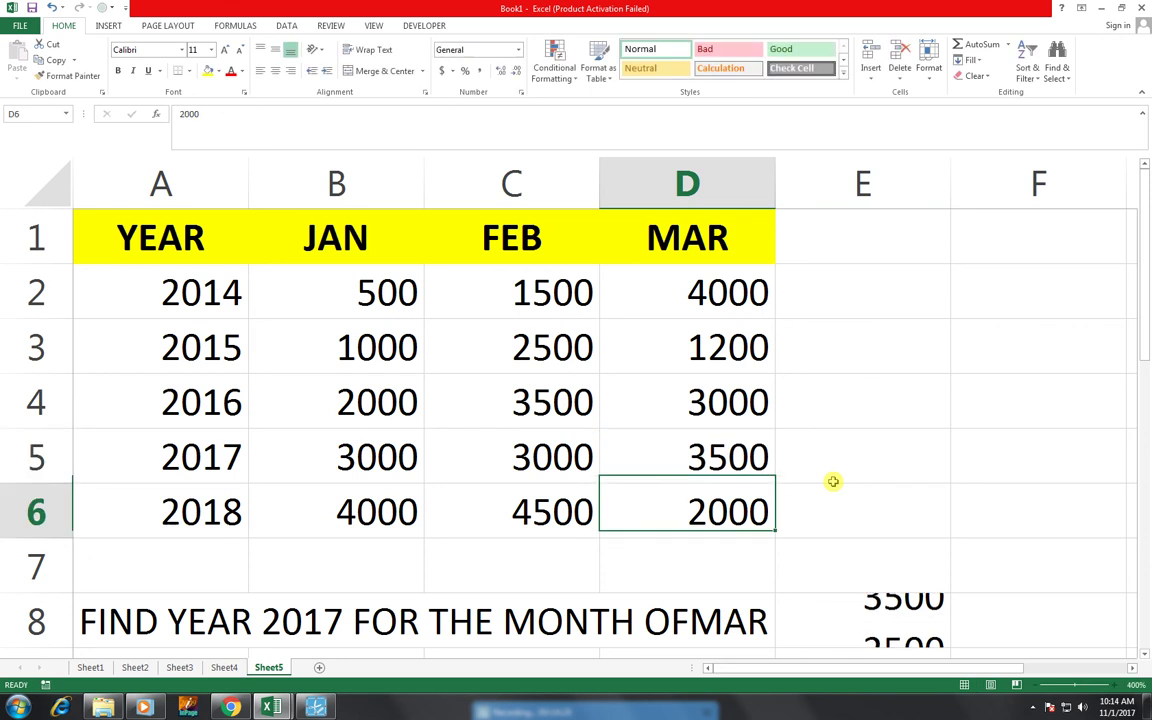